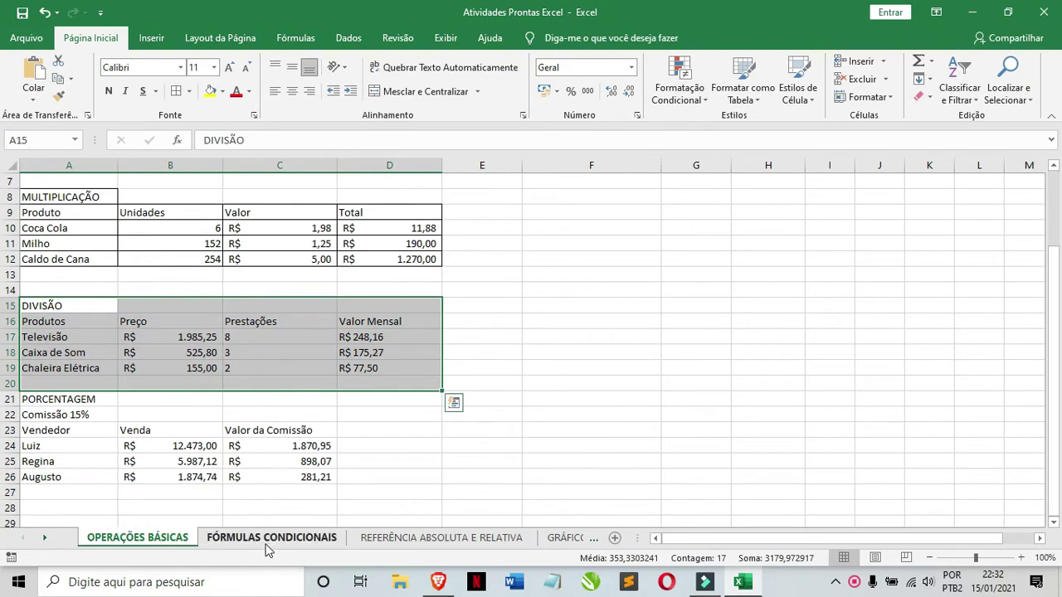
Go to the REFERÊNCIA ABSOLUTA E RELATIVA worksheet.
left_click(271, 538)
left_click(261, 227)
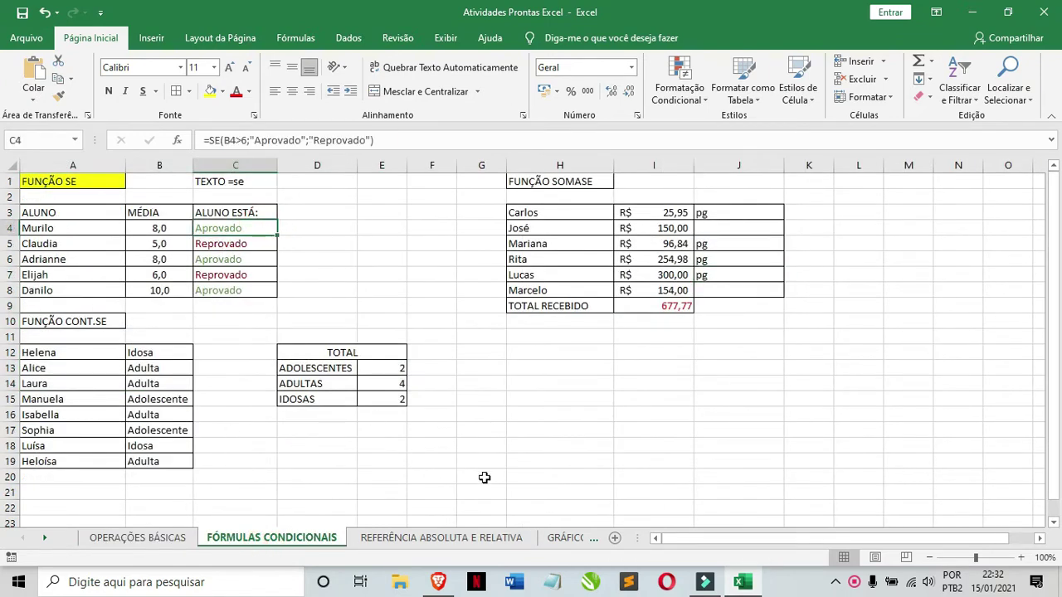
left_click(565, 541)
left_click(362, 537)
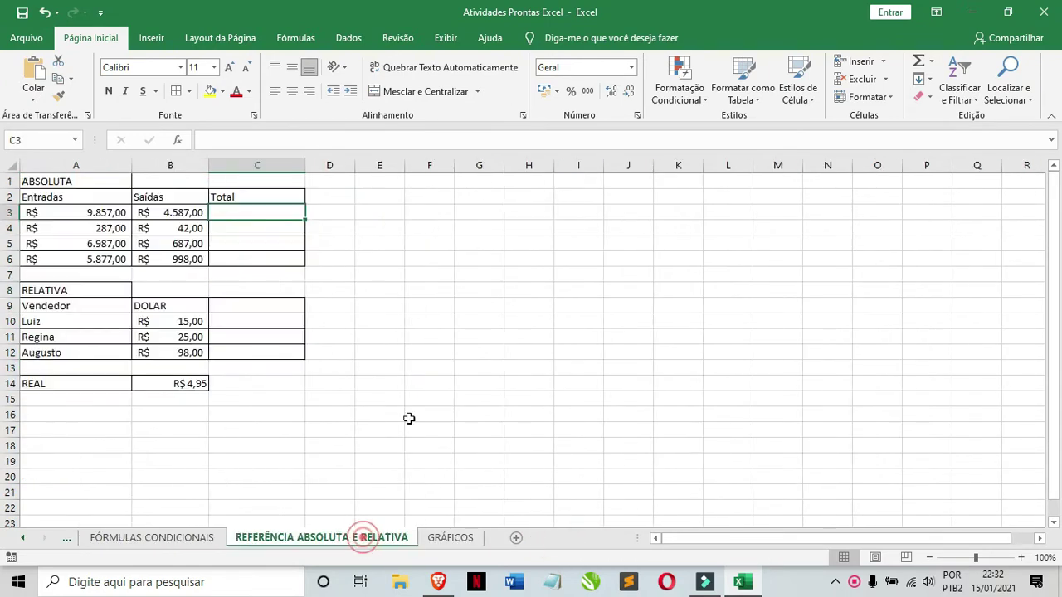
Calculate the first Total in C3 with =A3-B3 and fill the formula down to C6.
left_click(262, 214)
type("=")
left_click(60, 213)
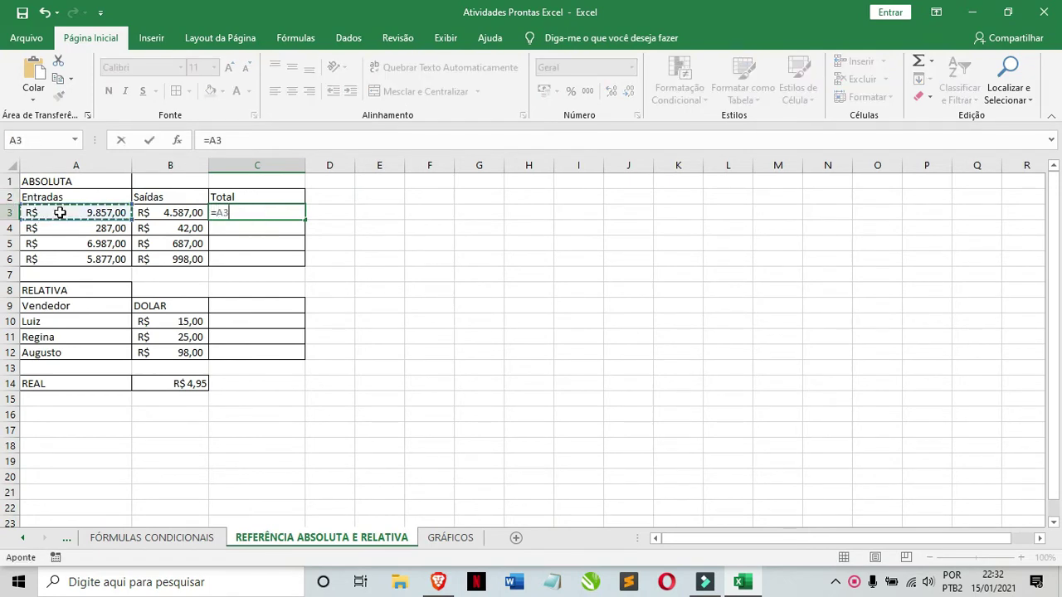
type("-")
left_click(154, 211)
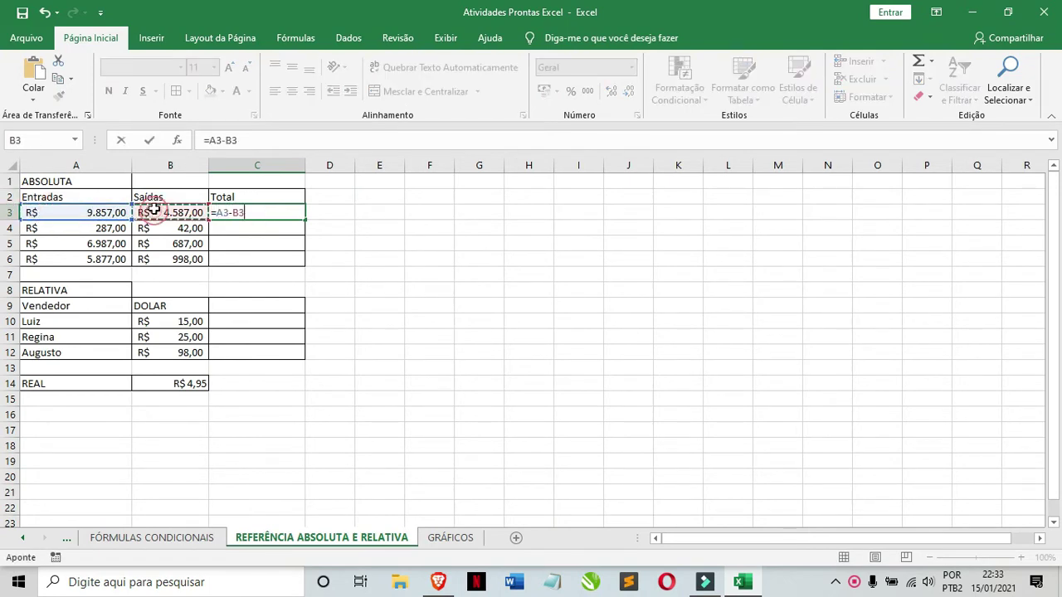
key("Return")
left_click(280, 215)
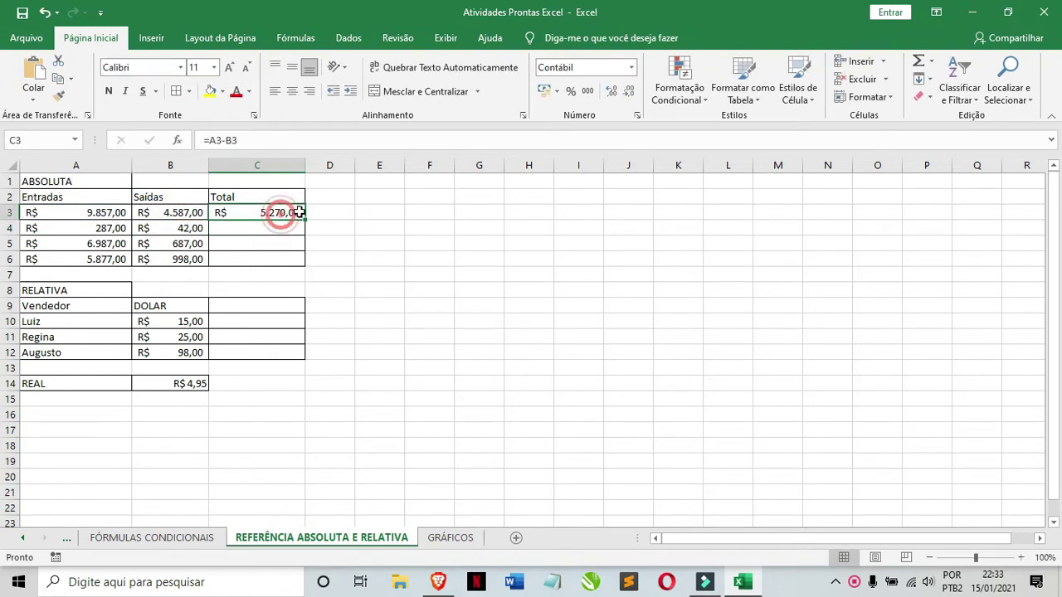
double_click(304, 218)
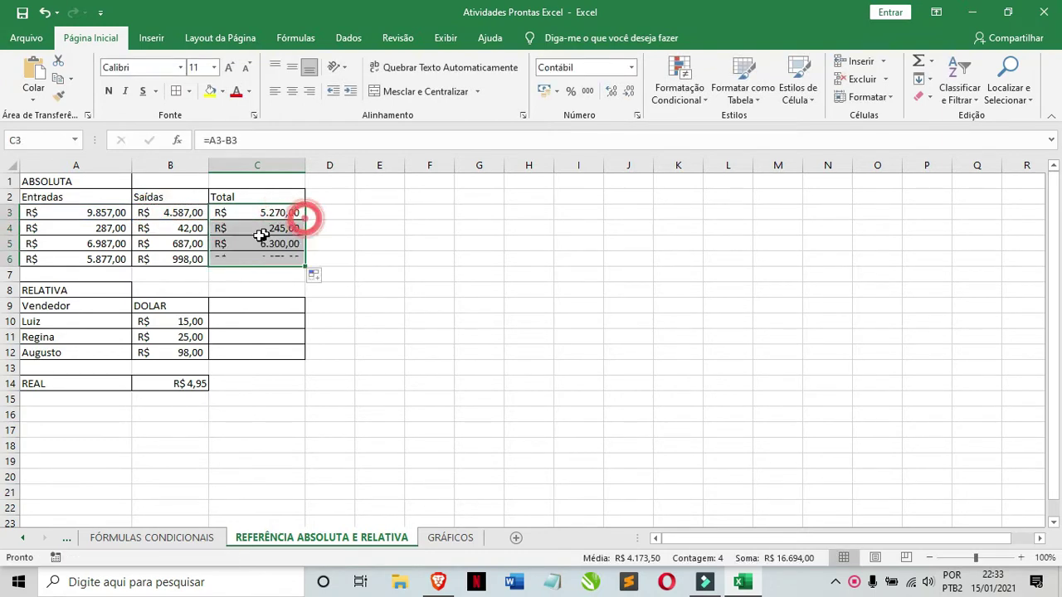
Examine the filled Total formulas in C3 to C6 and the Entradas and Saídas cells they refer to.
double_click(241, 229)
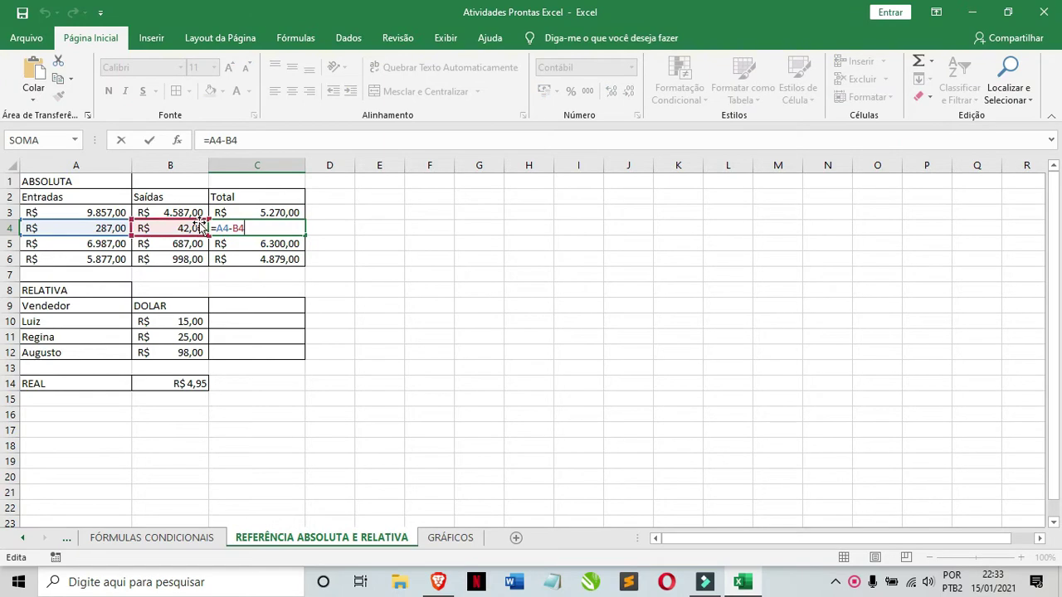
key("Return")
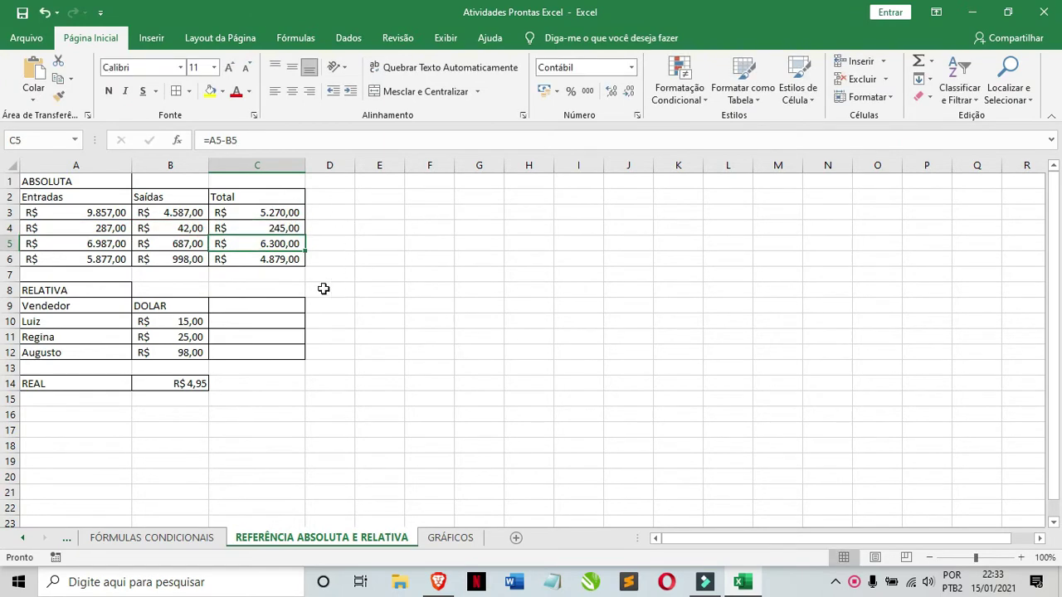
left_click(240, 322)
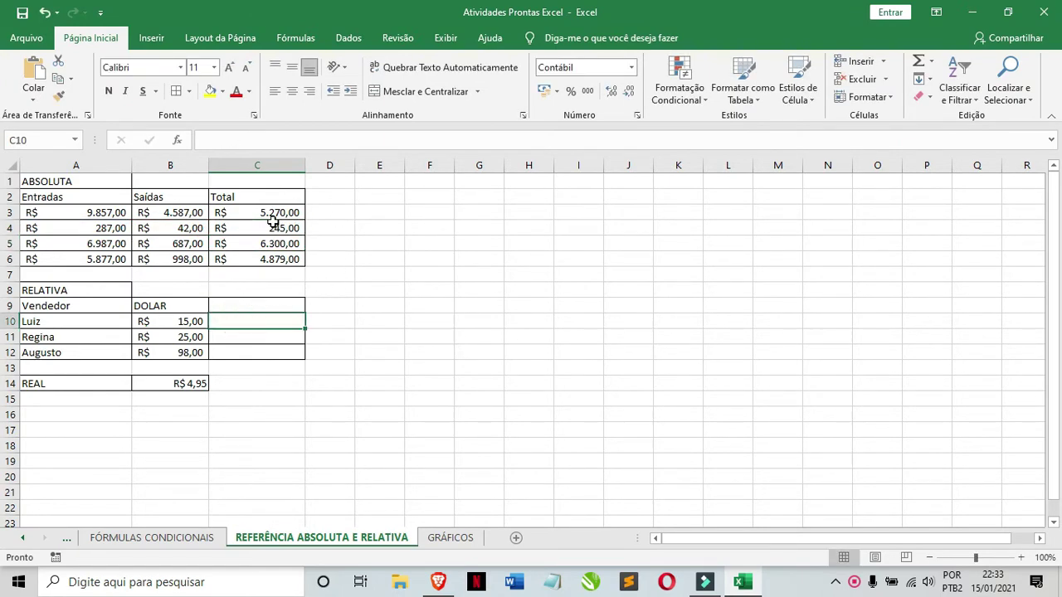
left_click(101, 212)
left_click(137, 213)
left_click(118, 228)
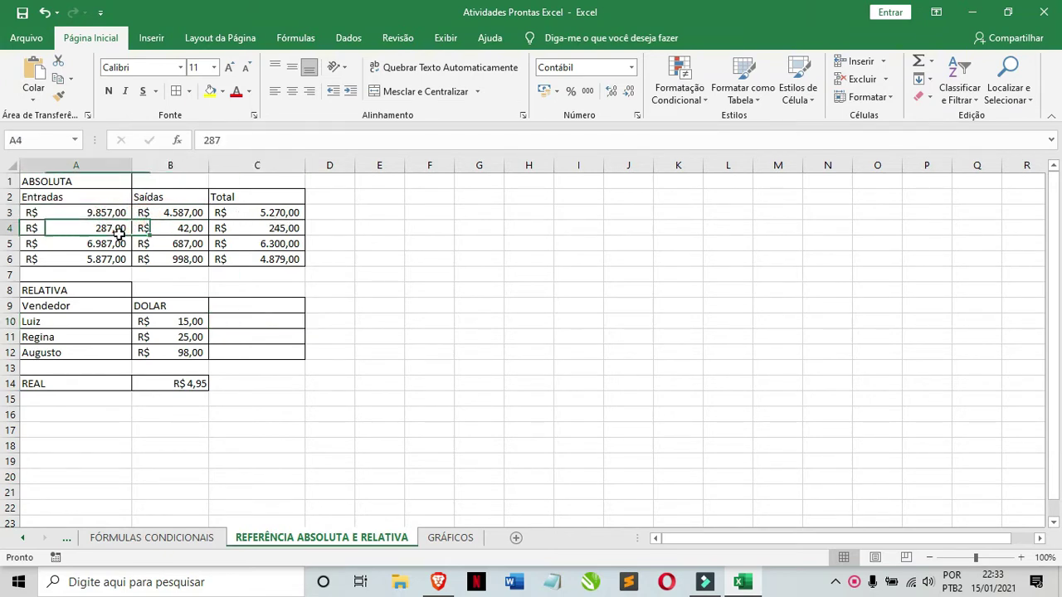
left_click(139, 243)
left_click(114, 243)
left_click(147, 259)
left_click(107, 259)
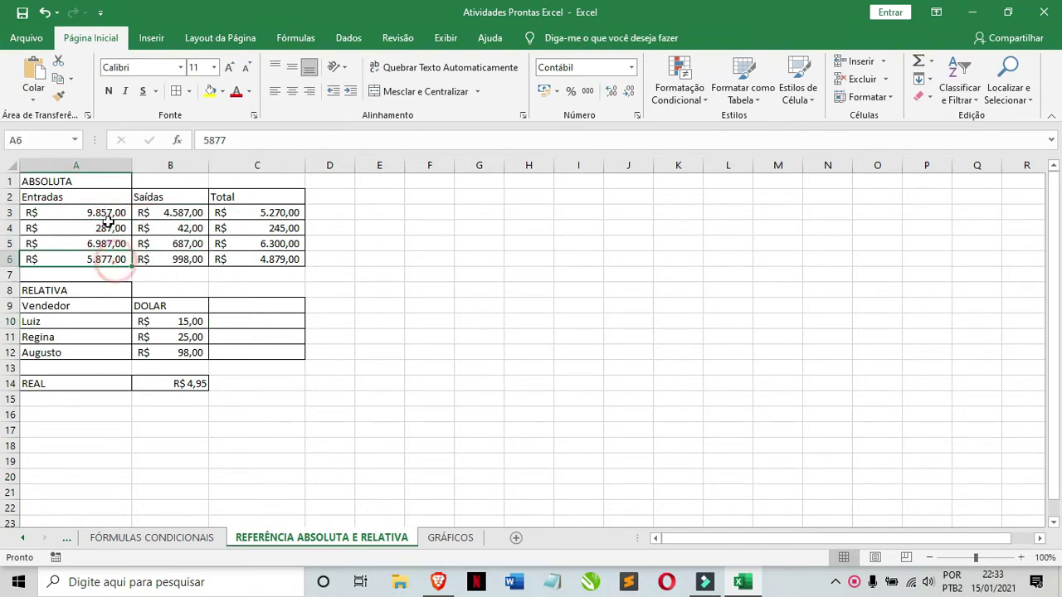
left_click(99, 212)
left_click(137, 212)
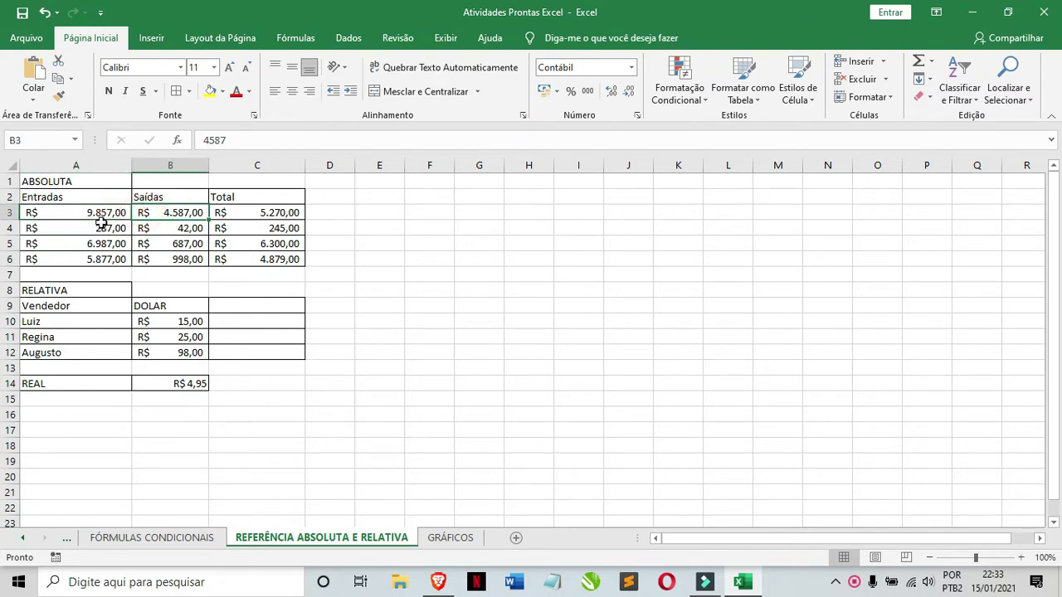
left_click(274, 213)
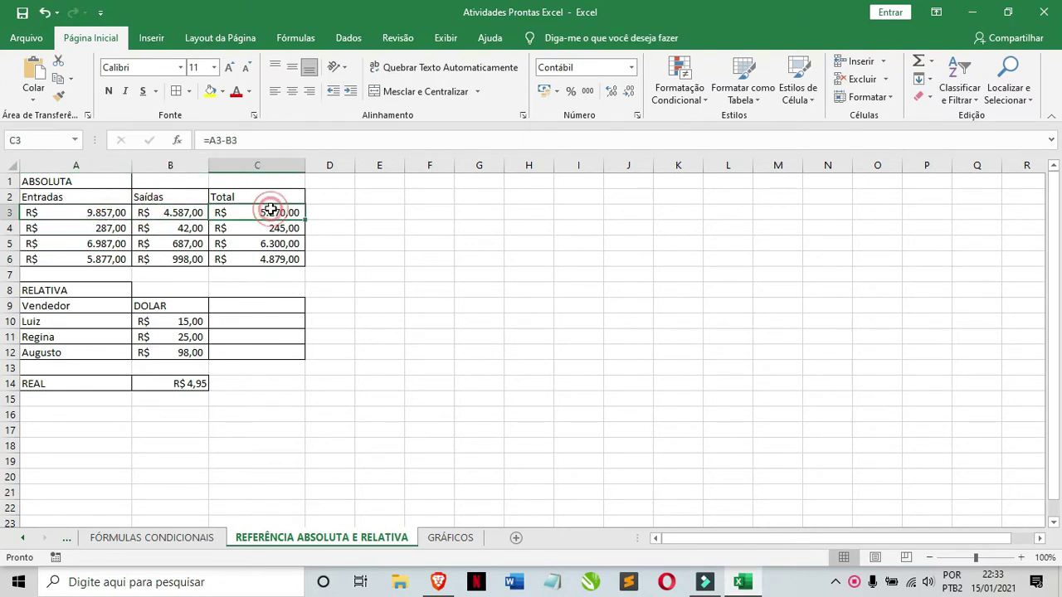
left_click(279, 227)
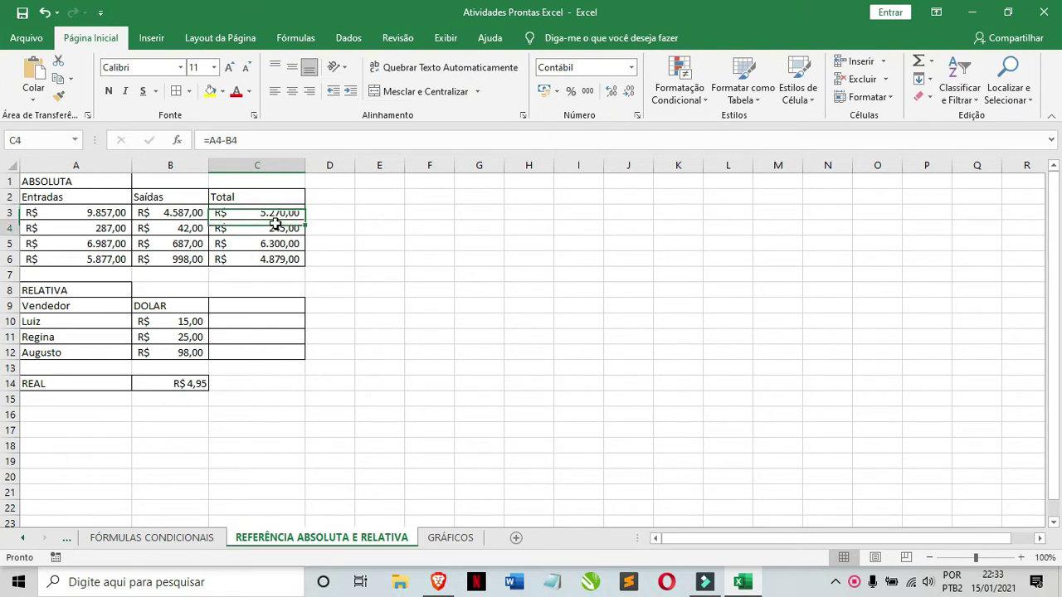
left_click(279, 242)
left_click(279, 257)
Format the DOLAR amounts in B10 to B12 with the $ Inglês (Estados Unidos) accounting format.
left_click(252, 320)
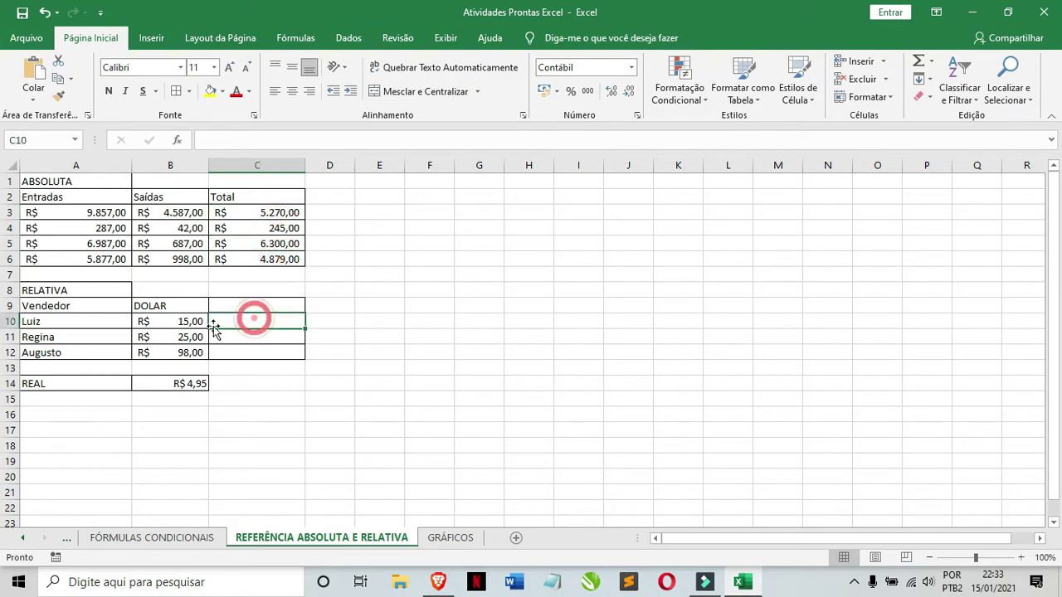
left_click_drag(155, 316, 186, 351)
left_click(177, 382)
left_click(557, 92)
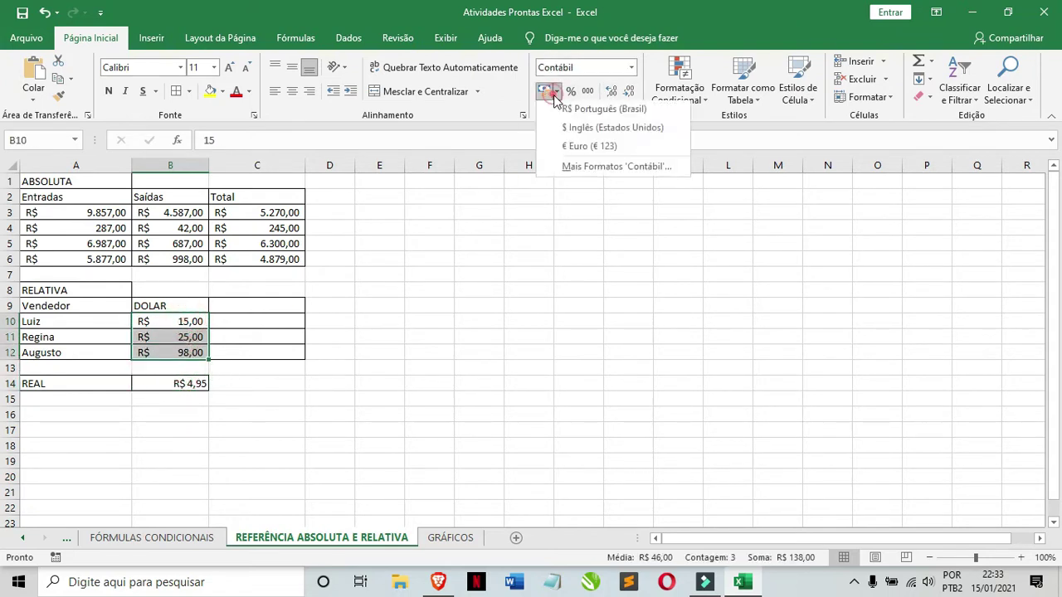
left_click(563, 131)
Convert the first vendor's dollar amount in C10 with the formula =B10*B14.
left_click(266, 323)
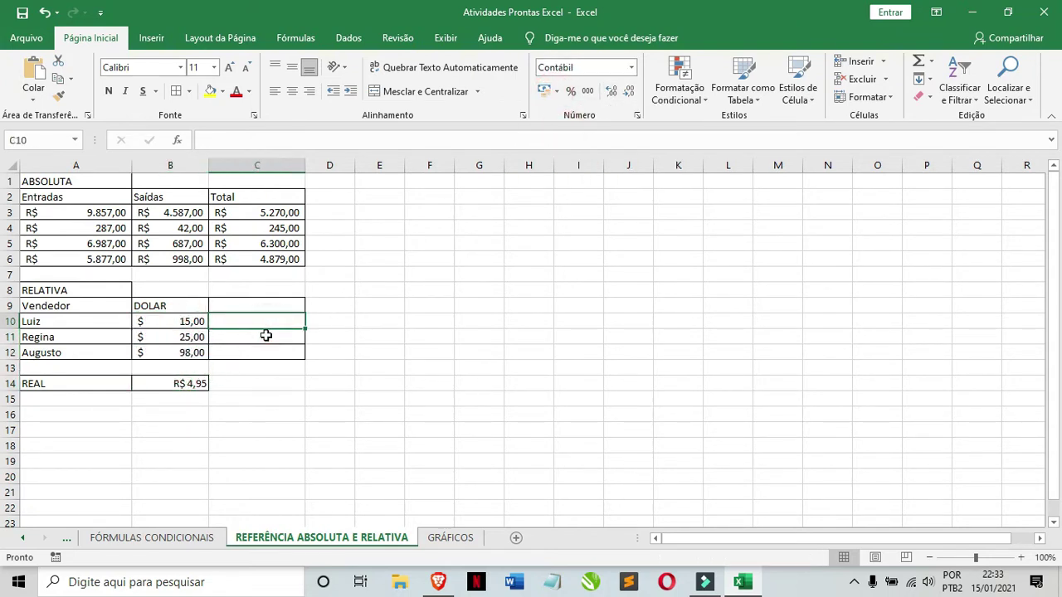
type("=")
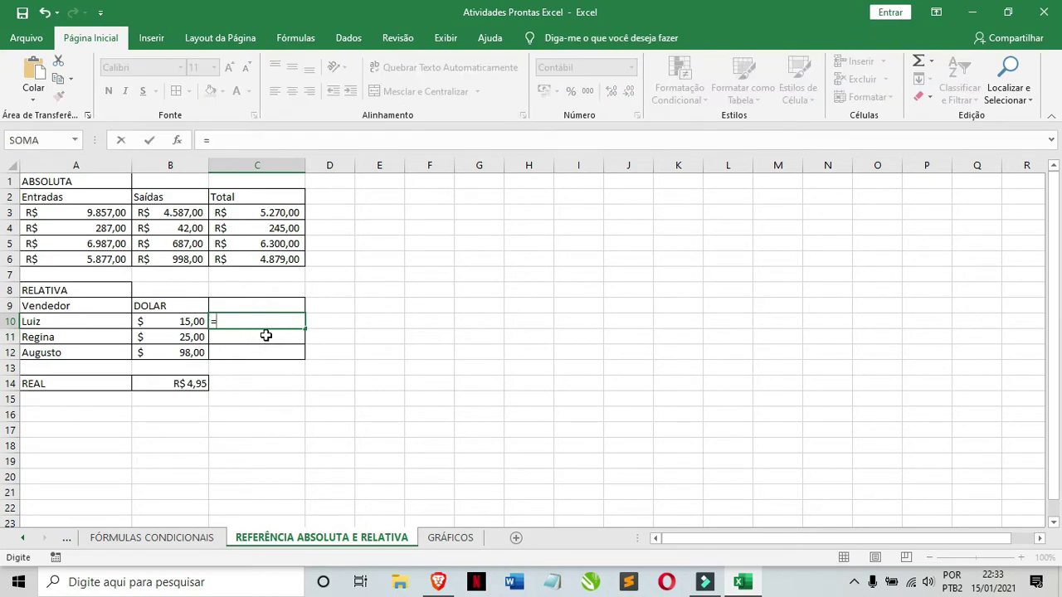
left_click(191, 321)
type("*")
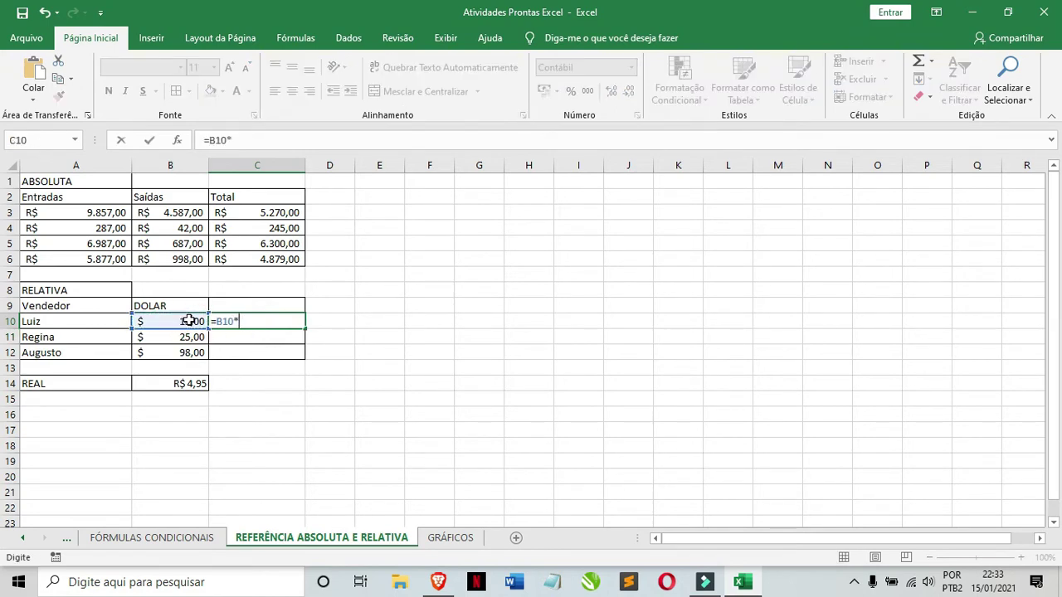
left_click(182, 384)
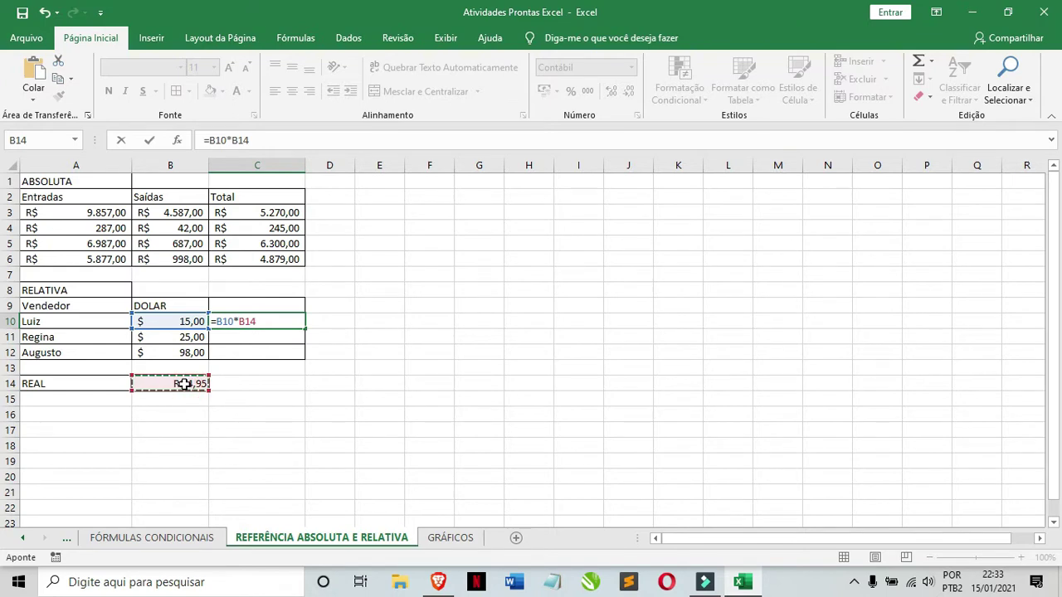
key("Return")
Fill the conversion formula from C10 down to C12.
left_click(252, 323)
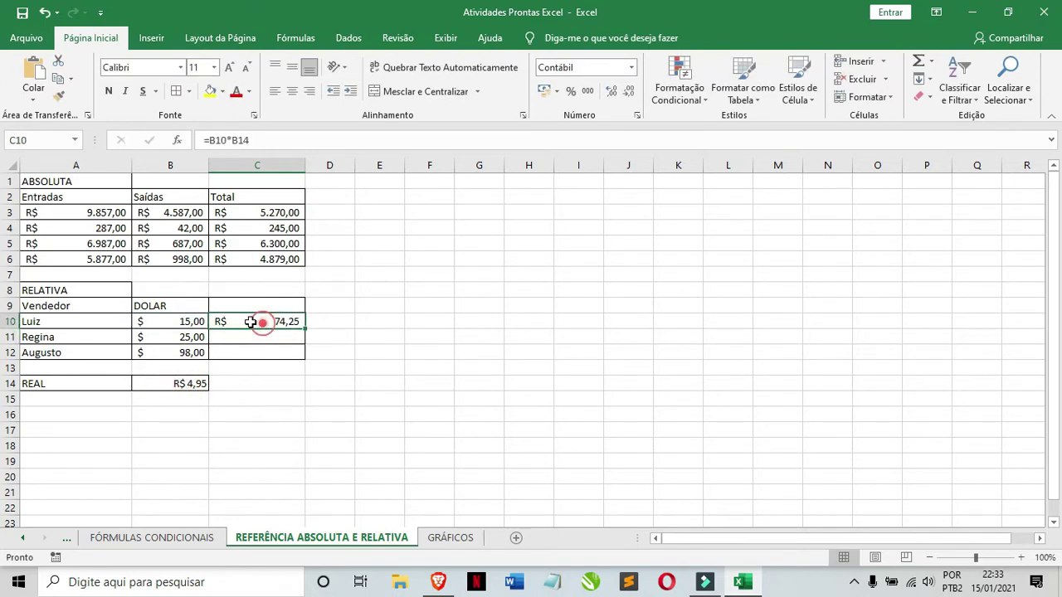
left_click(182, 320)
left_click(240, 335)
left_click(244, 320)
double_click(305, 329)
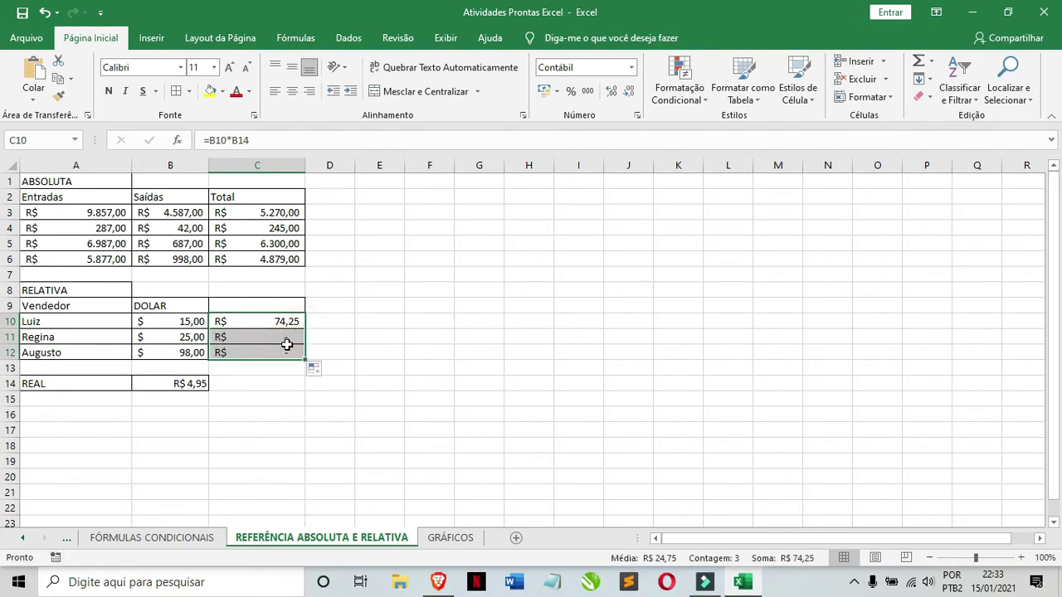
Inspect the conversion formulas in C10 to C12 to see which cells each one references.
left_click(285, 343)
left_click(283, 352)
left_click(279, 323)
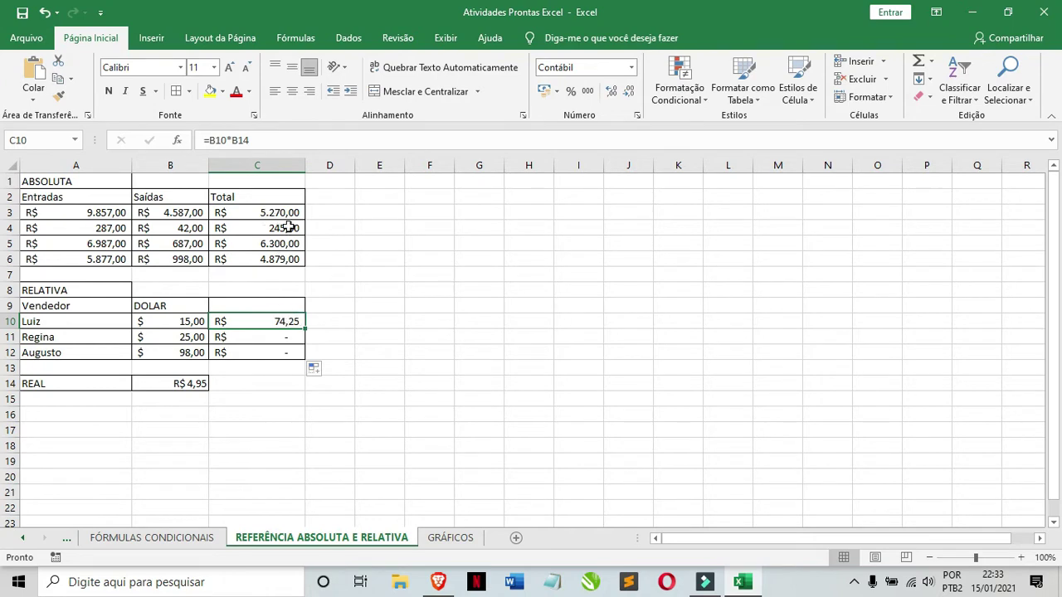
left_click(280, 338)
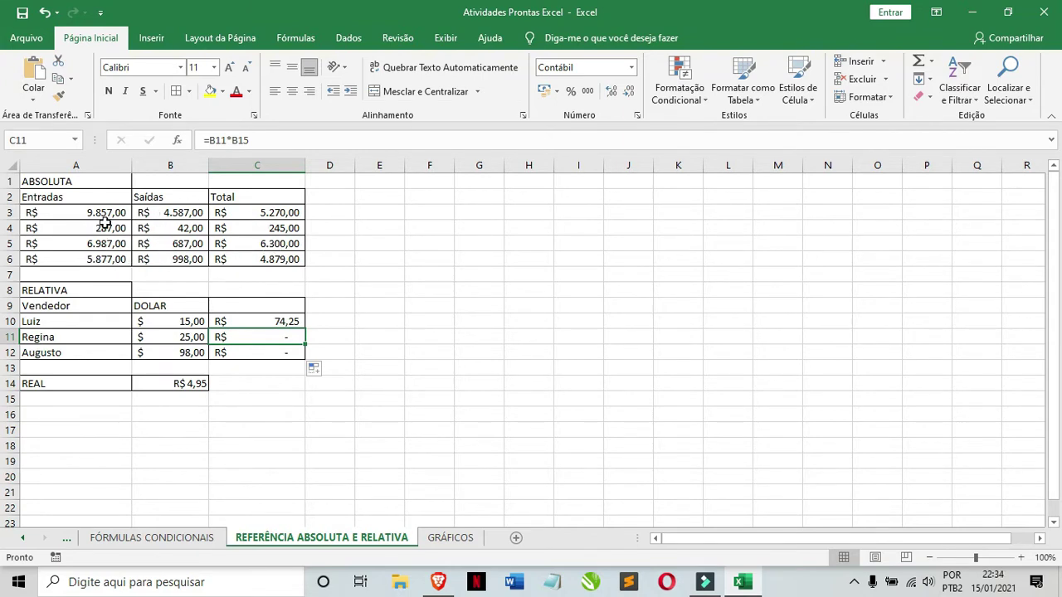
double_click(264, 321)
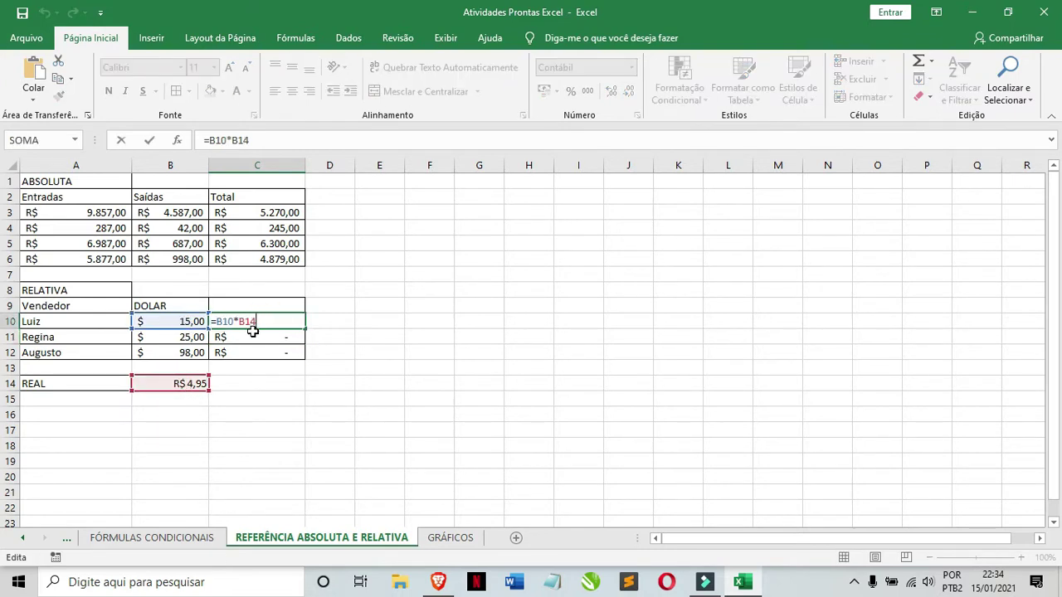
key("Return")
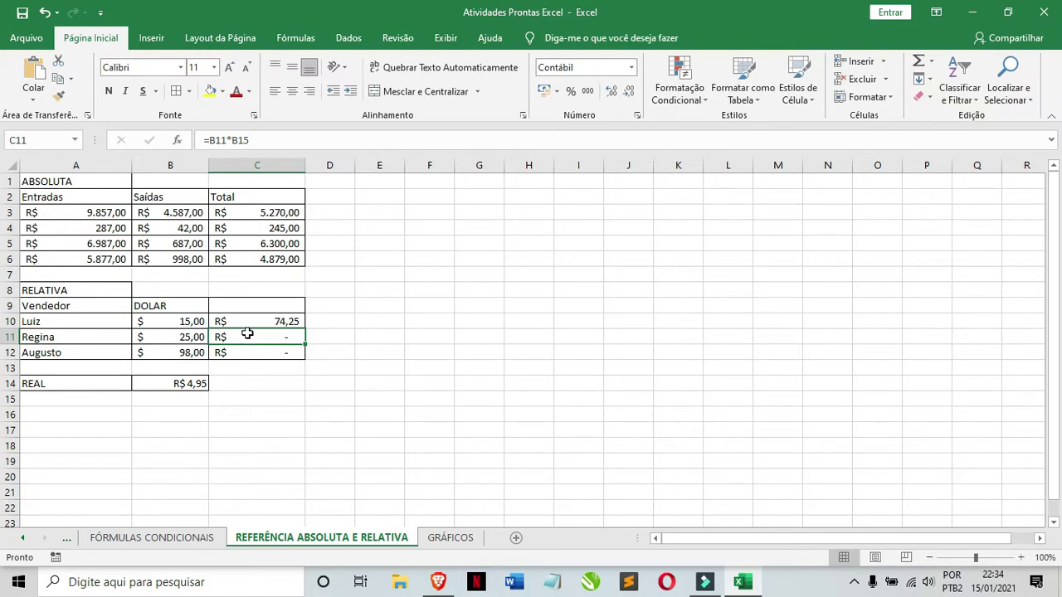
double_click(246, 337)
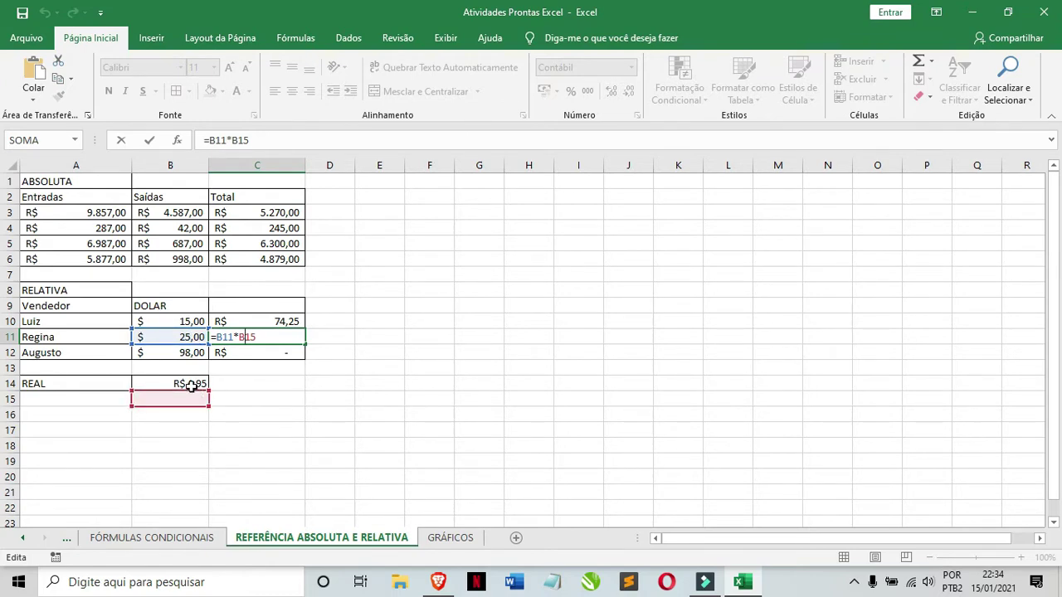
key("Return")
Compare the row-by-row values of the ABSOLUTA table with the dollar amounts and the single REAL rate in B14.
left_click(137, 213)
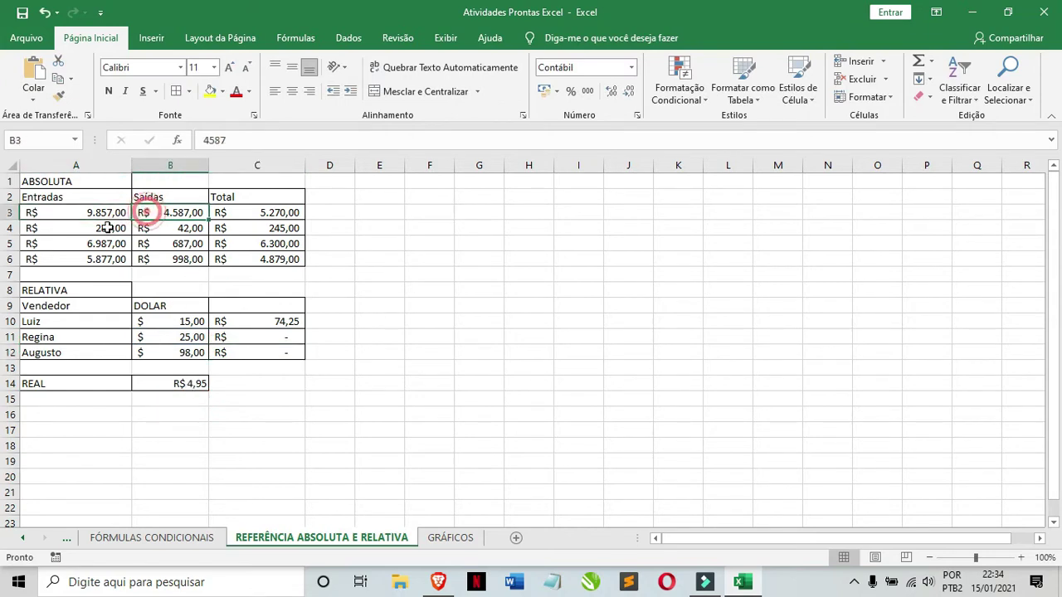
left_click(142, 227)
left_click(262, 212)
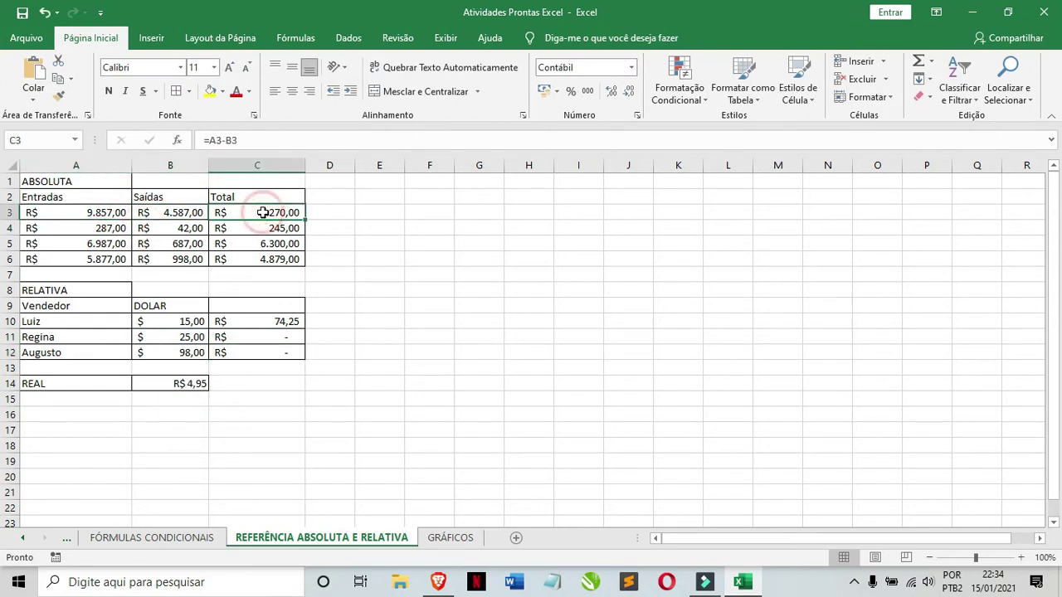
left_click(158, 323)
left_click(246, 319)
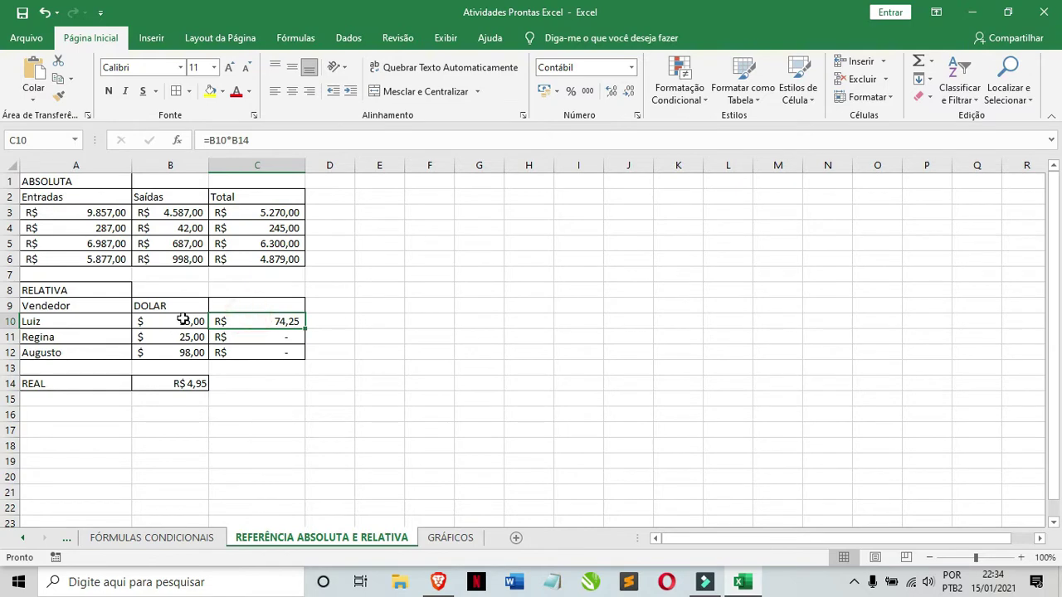
left_click(183, 319)
left_click(240, 315)
left_click(178, 323)
left_click(185, 337)
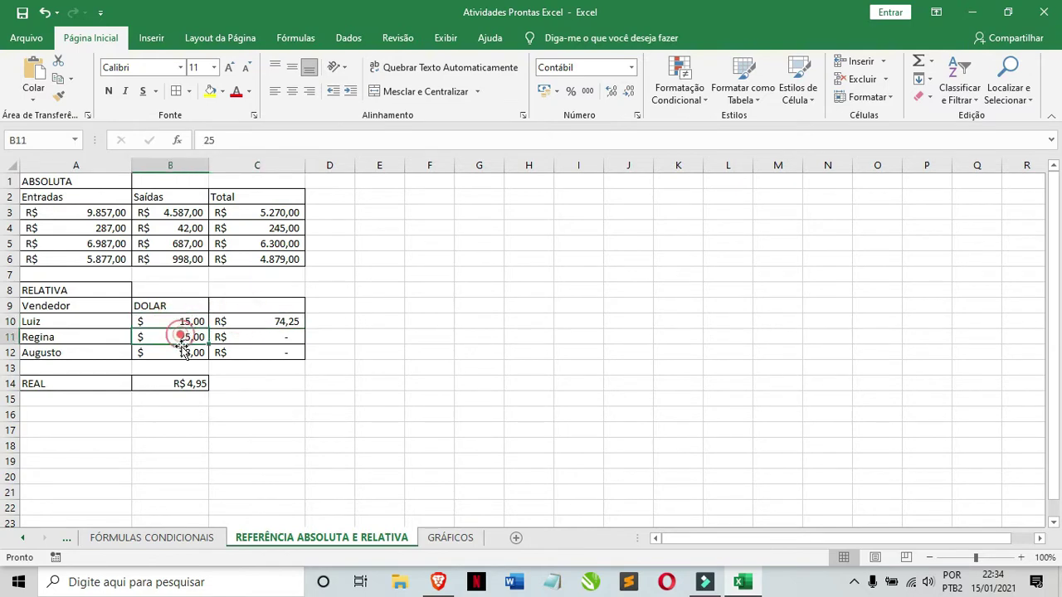
left_click(185, 353)
left_click(186, 371)
left_click(187, 382)
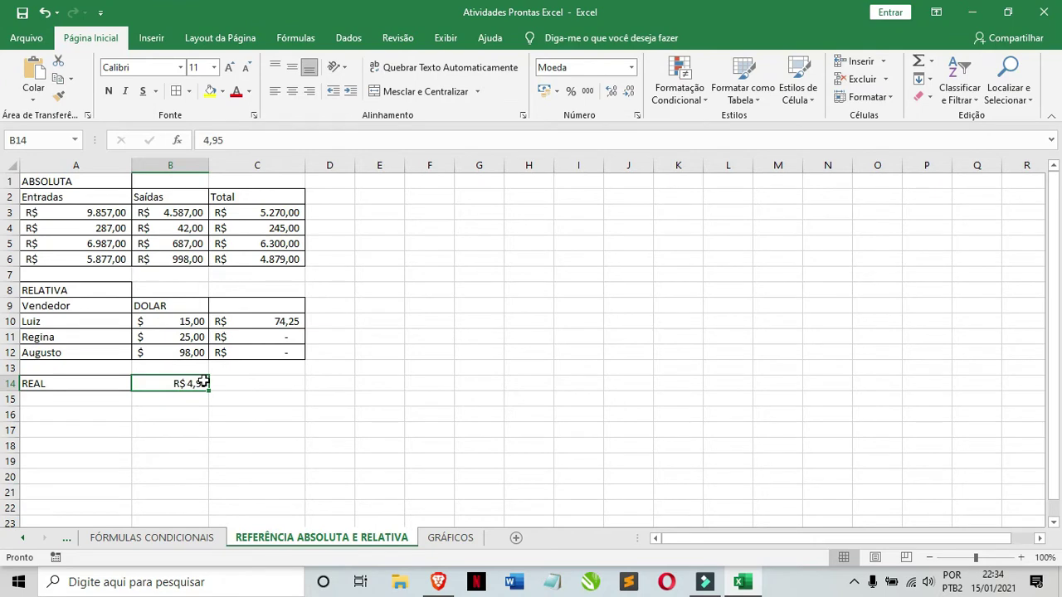
Lock the rate reference in C10's conversion formula so it reads =B10*$B$14.
double_click(253, 322)
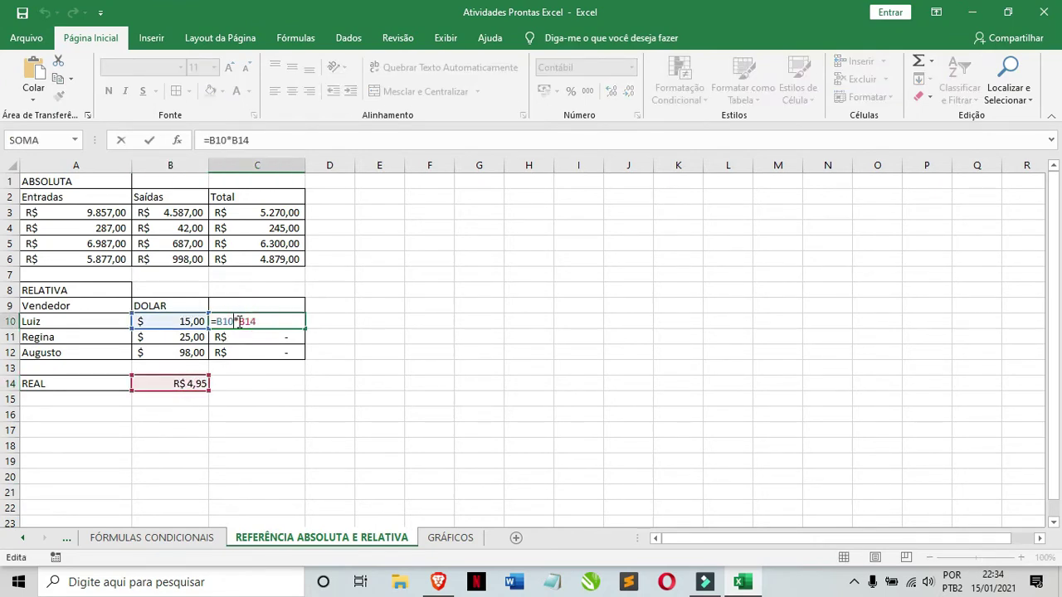
double_click(241, 321)
left_click(240, 322)
type("$B$")
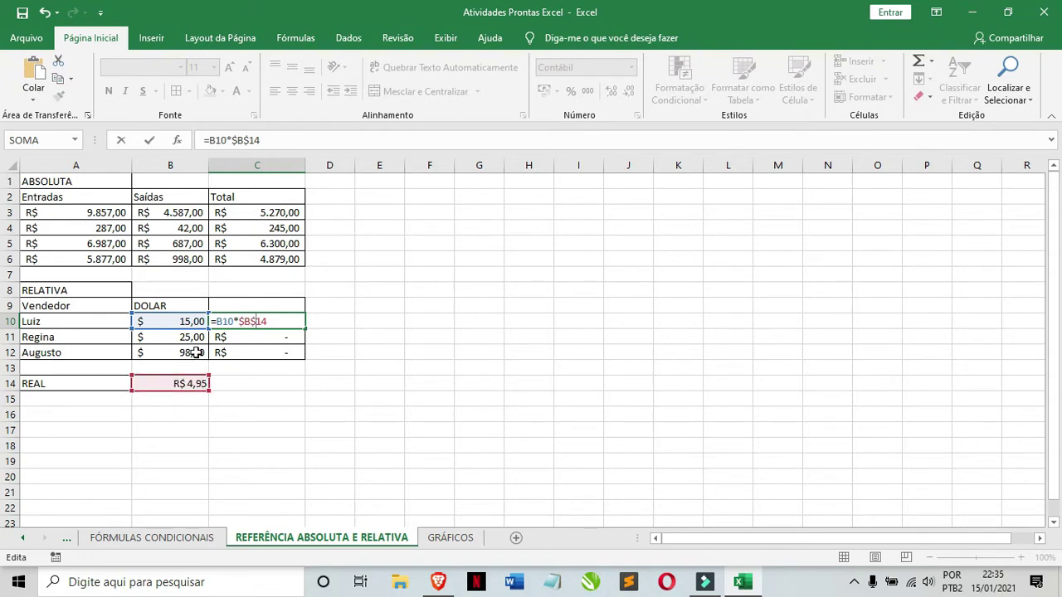
key("Return")
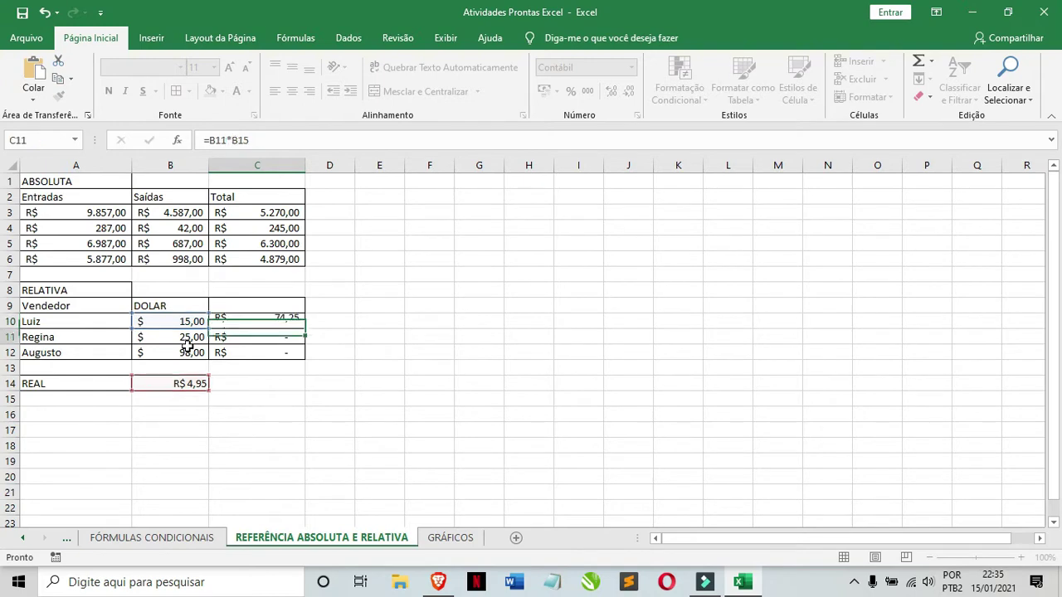
Fill C10's conversion formula down to C12 and check which cells the formulas in C11 and C12 reference.
left_click(265, 322)
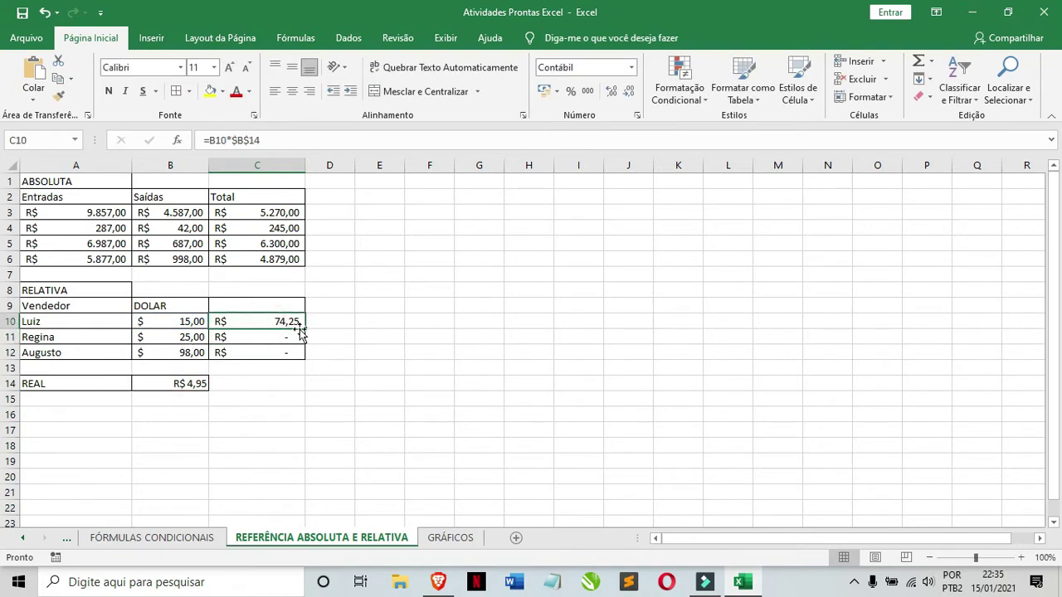
double_click(305, 328)
double_click(289, 337)
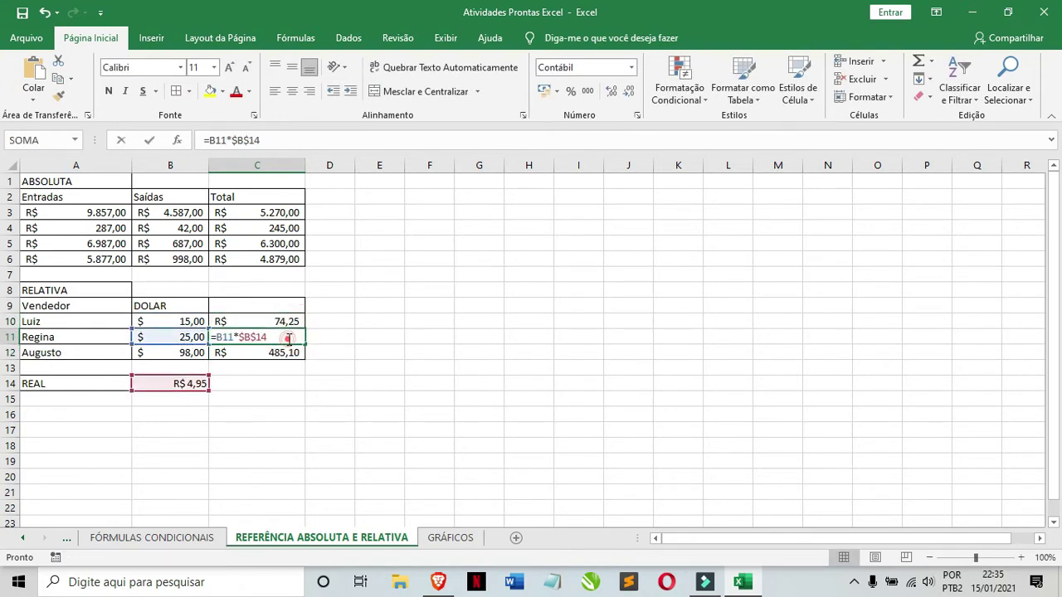
key("Escape")
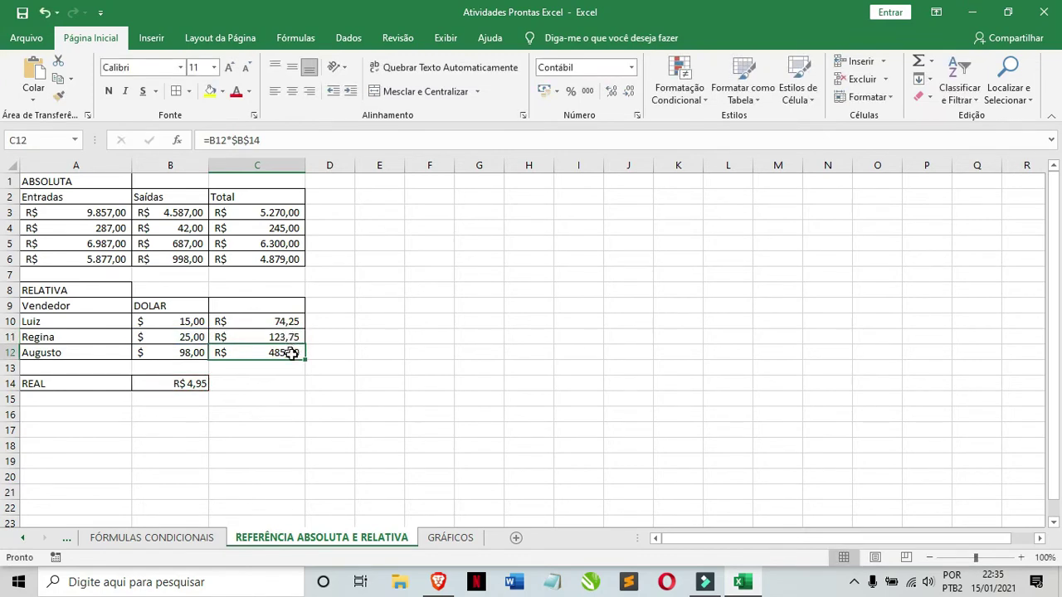
double_click(283, 354)
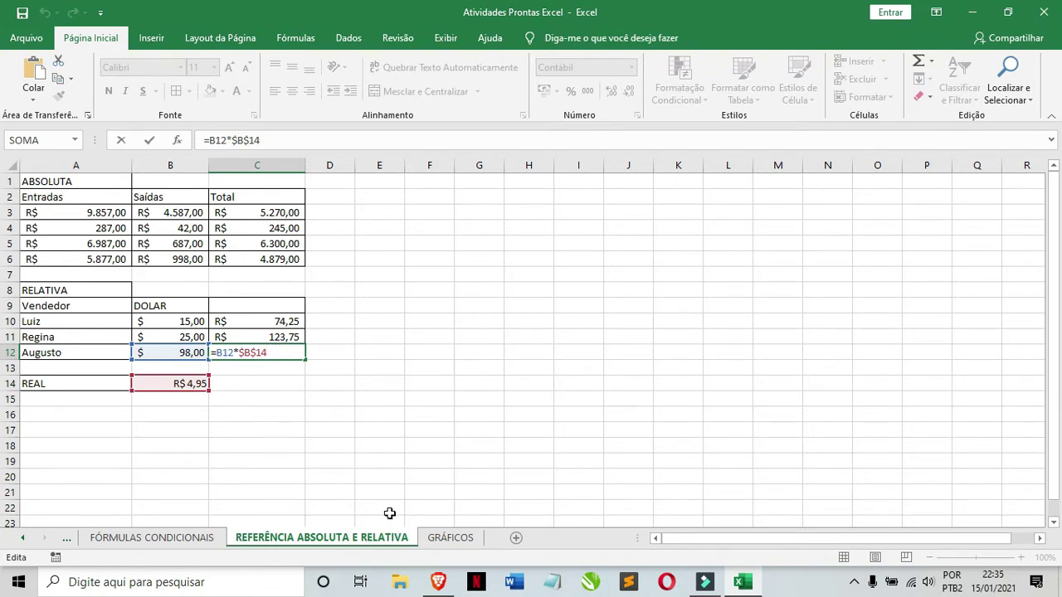
key("Return")
Compare the Total formula in C3 and its row with the conversion formulas in C10 to C12 that use the rate in B14.
left_click(254, 212)
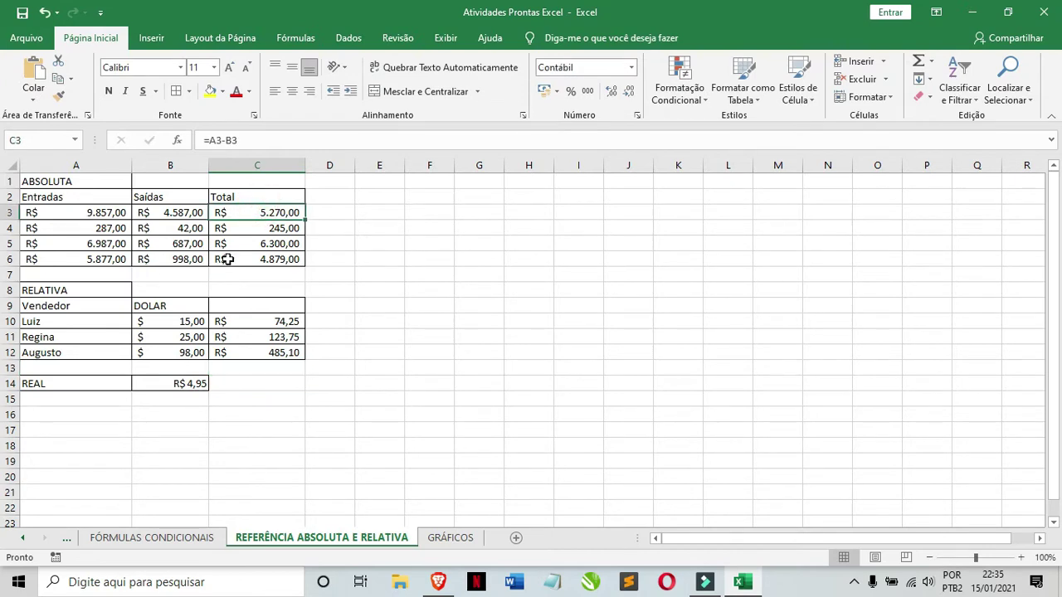
left_click_drag(90, 212, 244, 216)
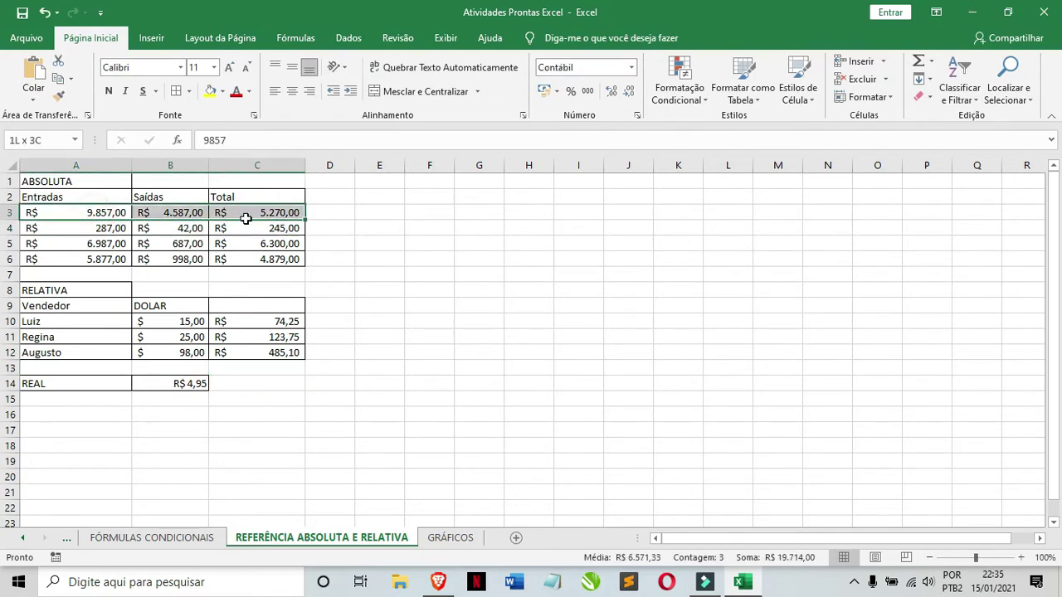
left_click(203, 380)
left_click(266, 320)
left_click(240, 337)
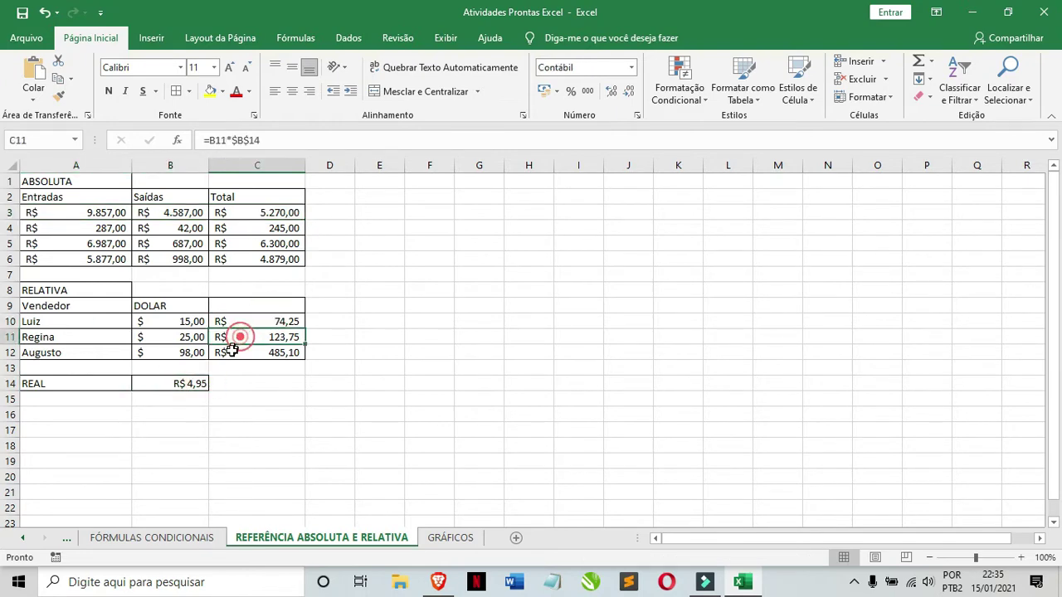
left_click(234, 353)
double_click(235, 355)
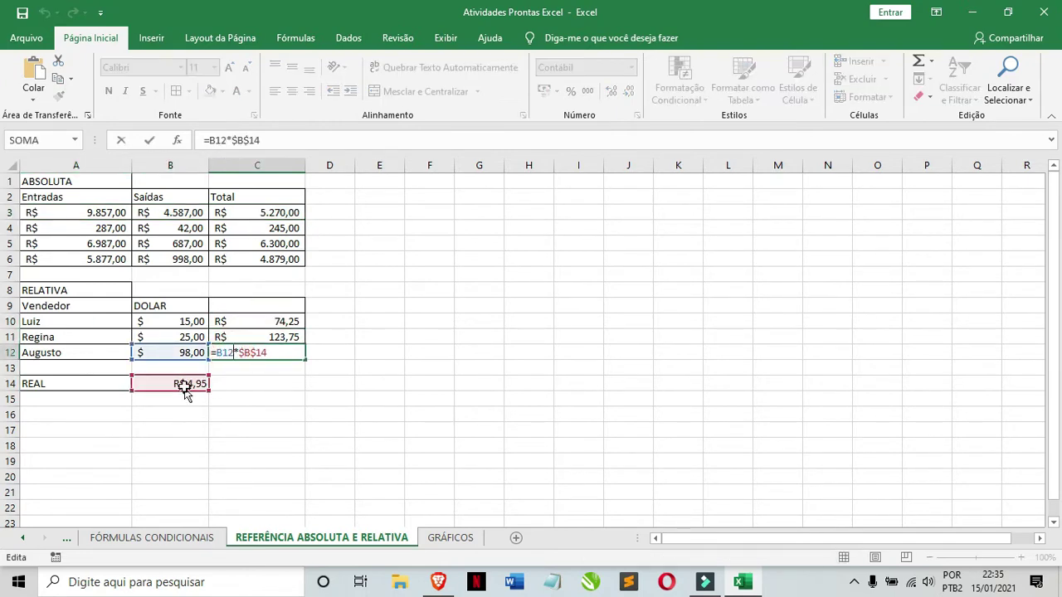
key("Return")
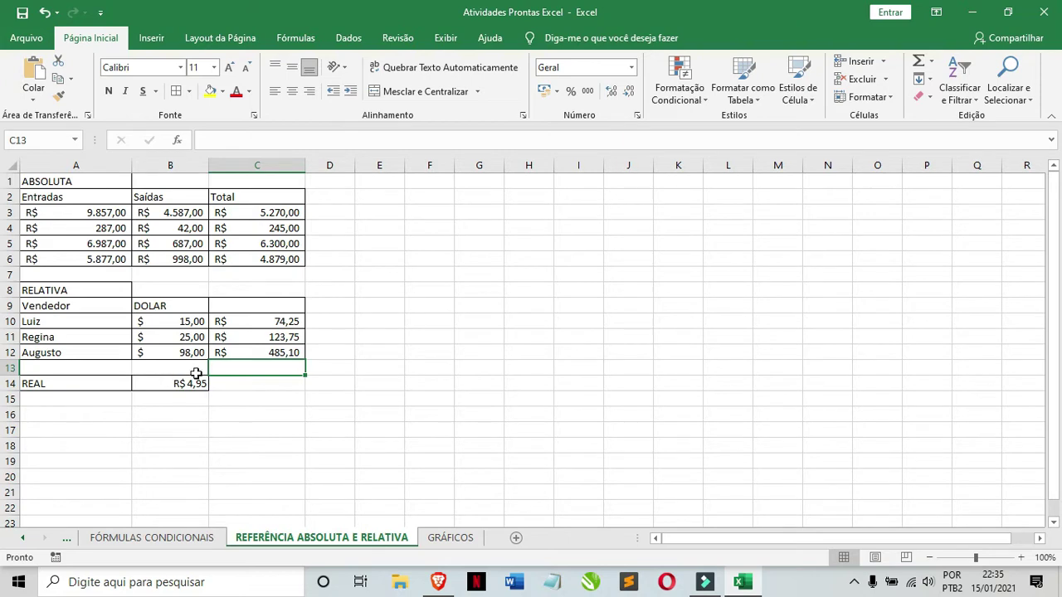
Switch to the GRÁFICOS sheet and look over the title and column headings of the Por Turno table.
left_click(452, 538)
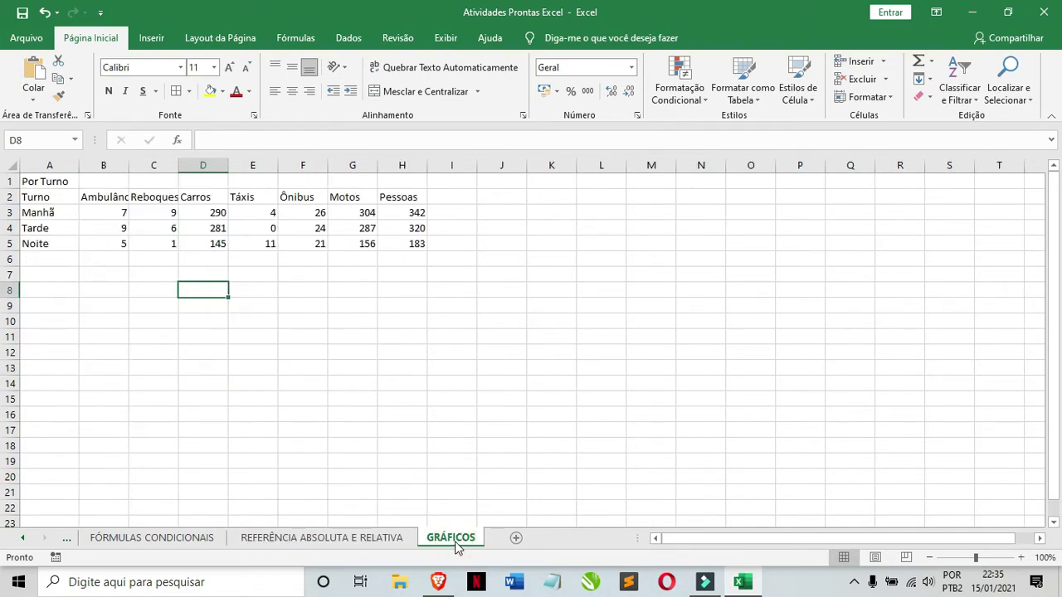
left_click(43, 257)
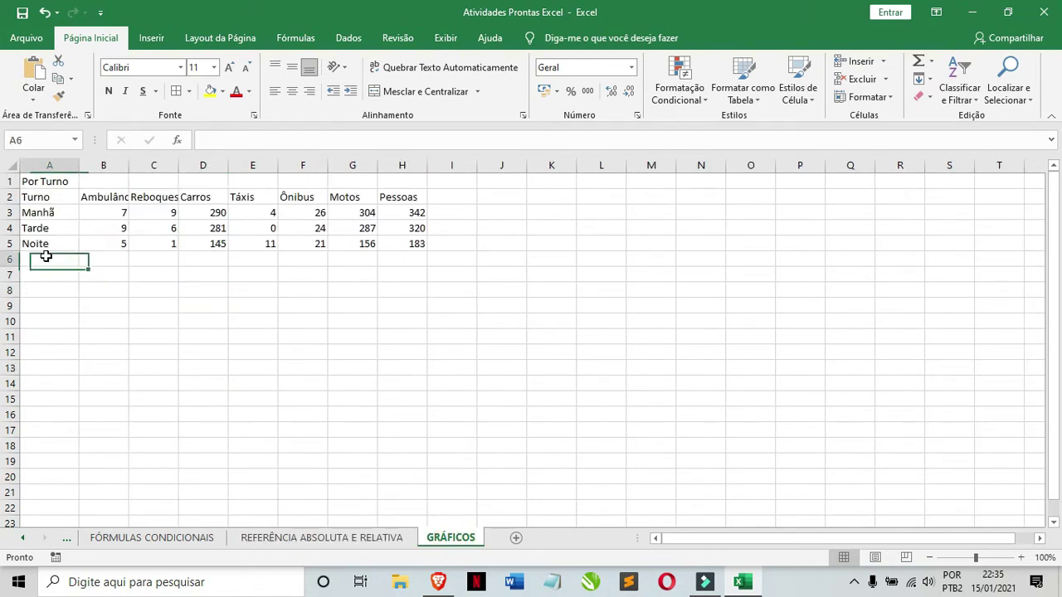
left_click(41, 178)
left_click(50, 200)
left_click_drag(51, 200, 161, 186)
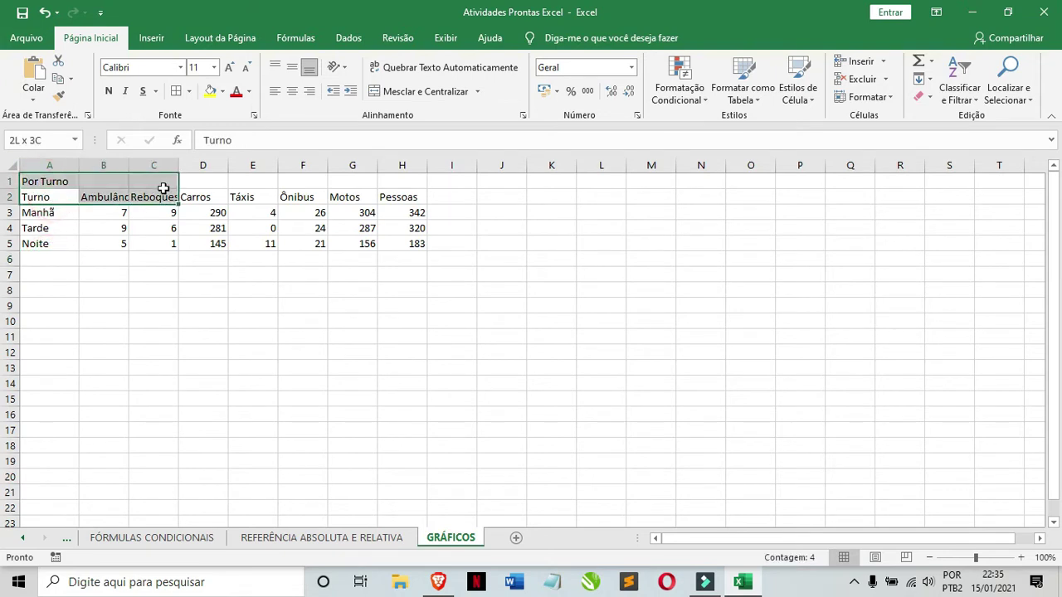
left_click(137, 198)
left_click(54, 198)
left_click_drag(79, 197, 154, 198)
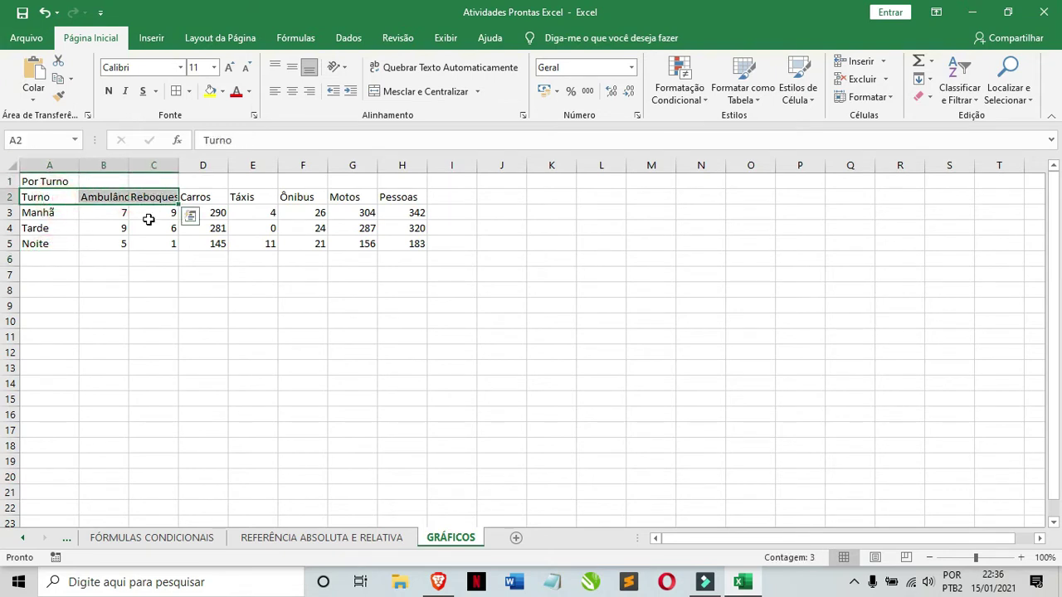
left_click(147, 221)
Try out different widths for columns B and C, then undo the last widening of column B.
left_click_drag(128, 165, 172, 165)
left_click(152, 200)
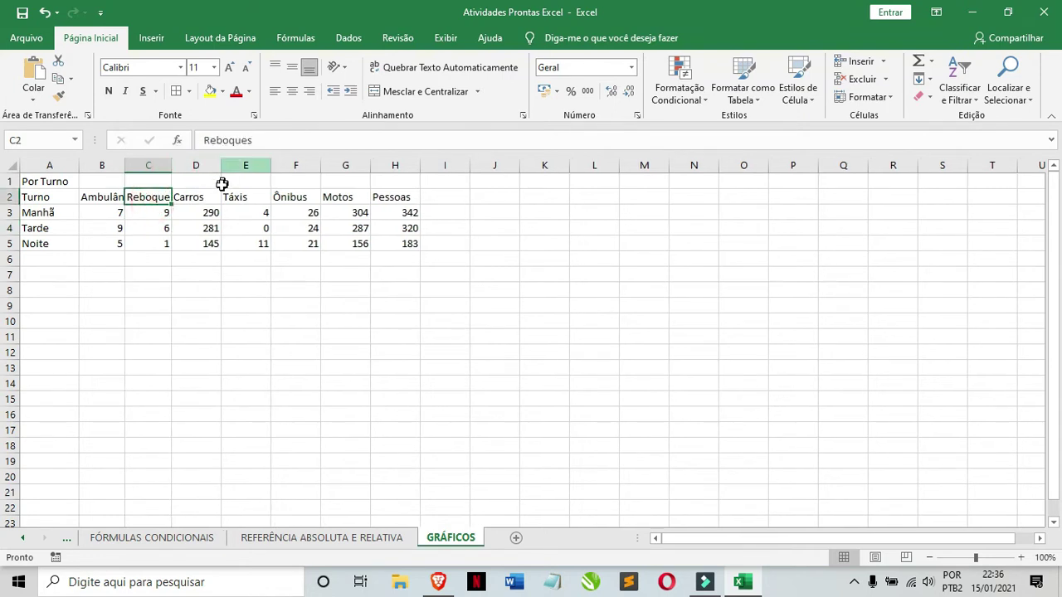
left_click_drag(50, 198, 387, 193)
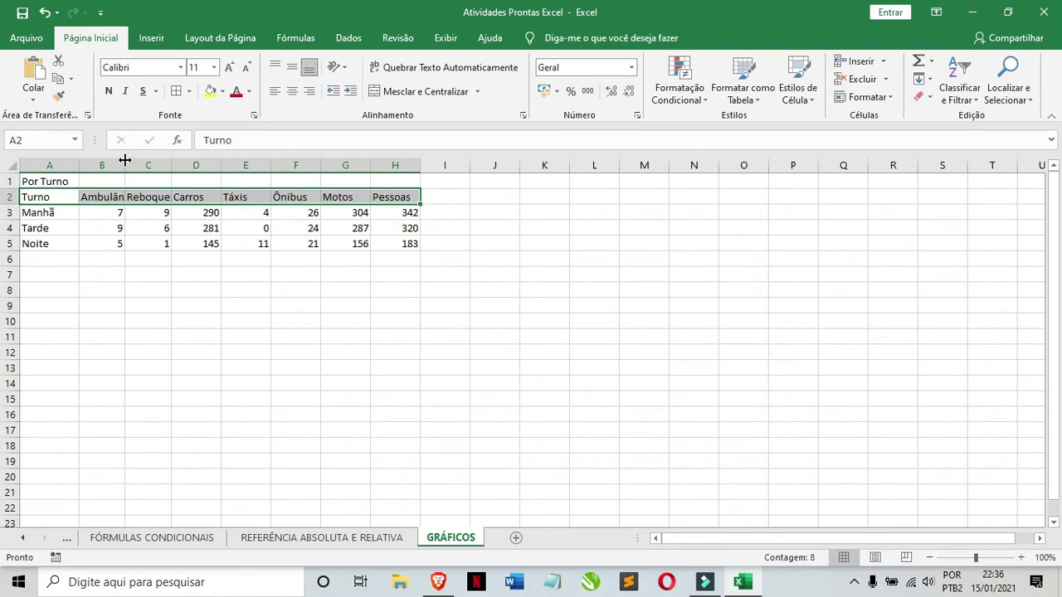
left_click_drag(124, 166, 179, 175)
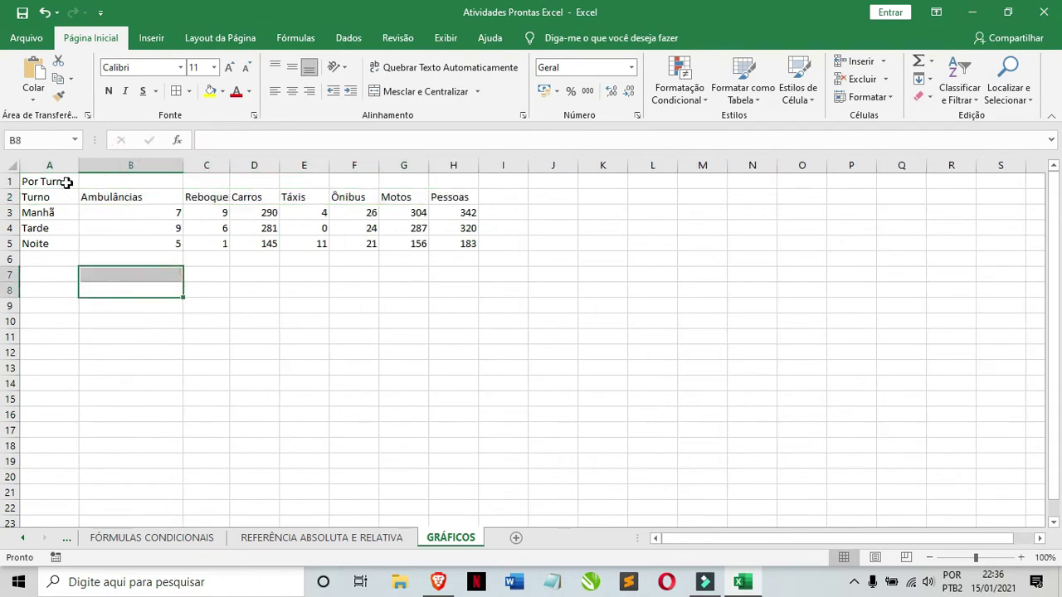
left_click(43, 13)
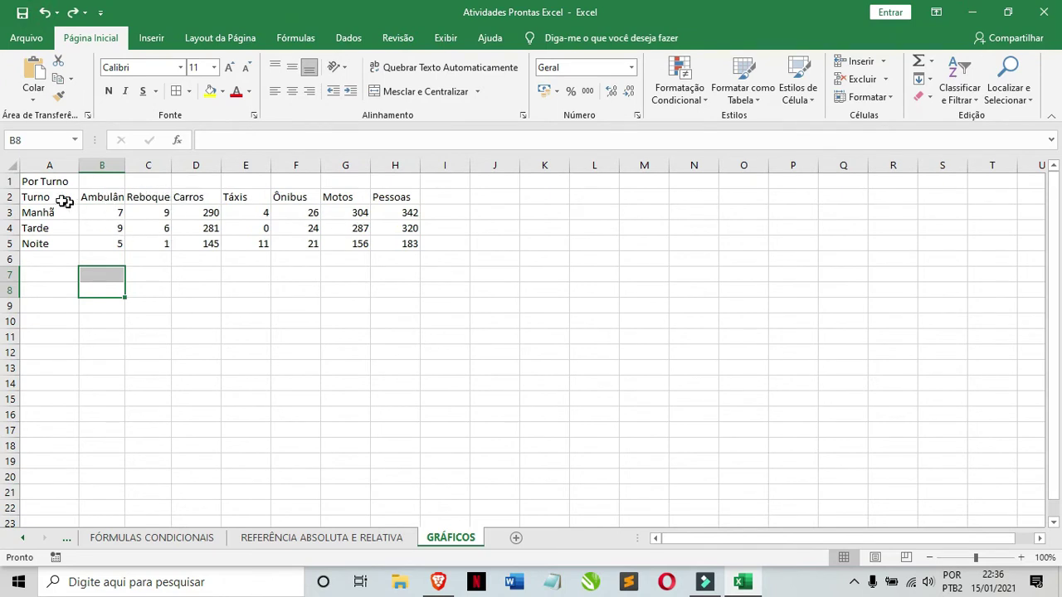
Turn on text wrapping for the Ambulâncias and Reboques headings in B2:C2.
left_click_drag(65, 202, 395, 199)
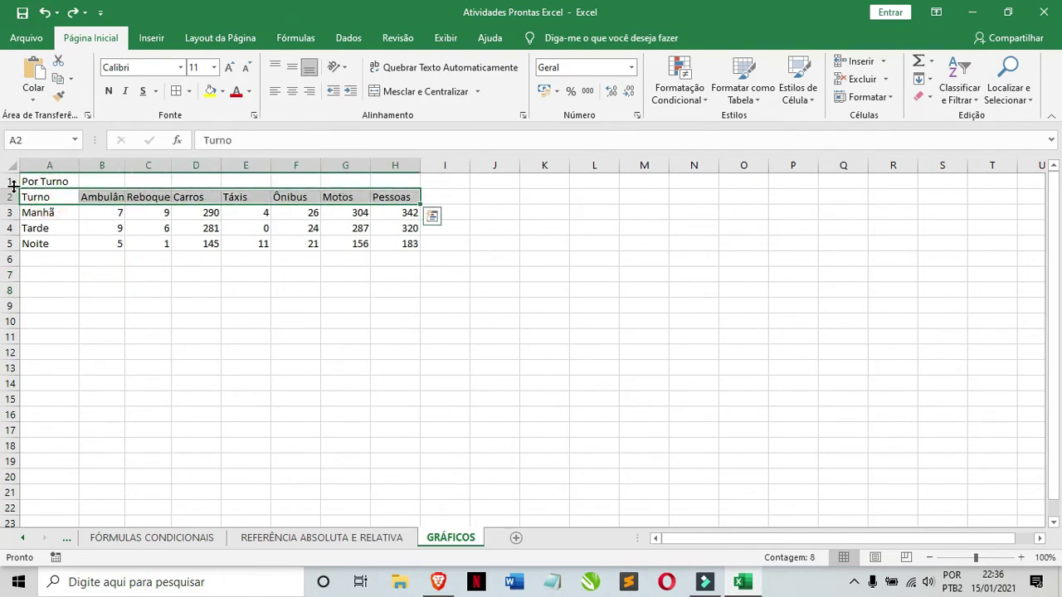
left_click(44, 181)
left_click_drag(98, 198, 159, 197)
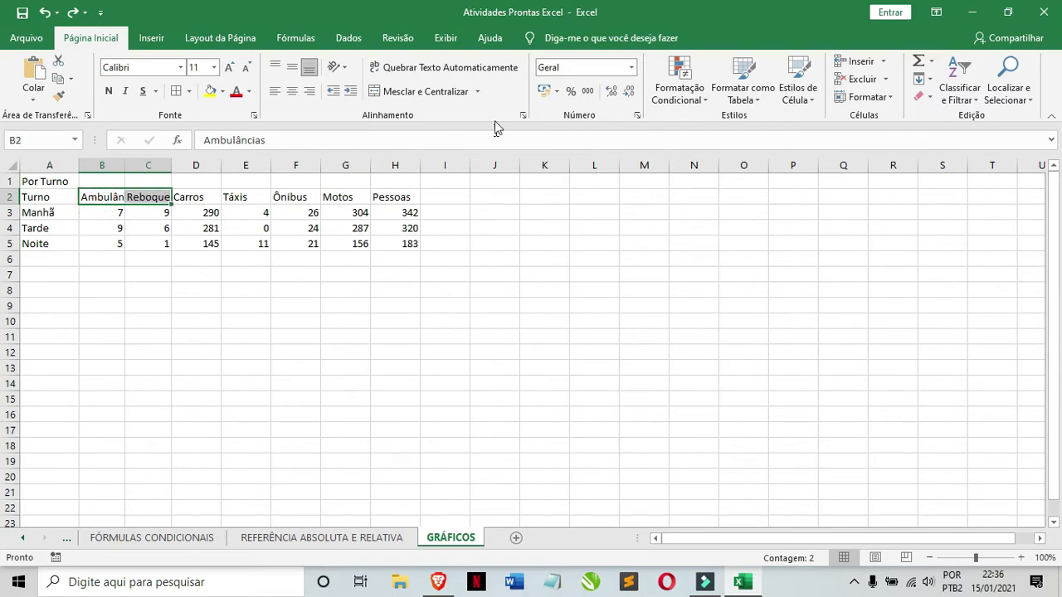
left_click(452, 73)
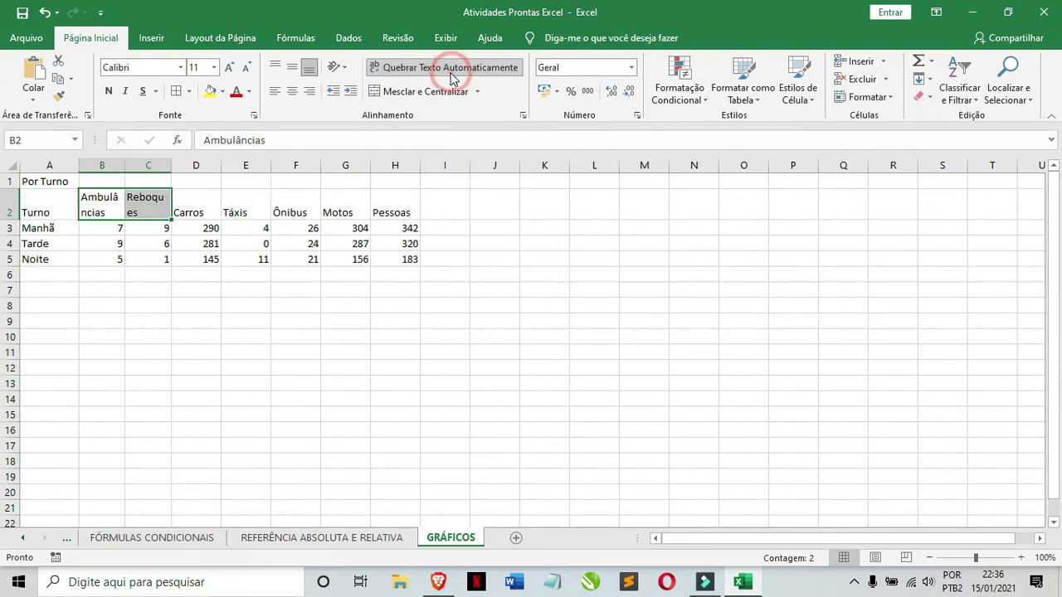
Try narrowing column C, making row 2 taller and fitting column B to its contents with the wrapped headings.
double_click(169, 166)
left_click_drag(182, 165, 150, 161)
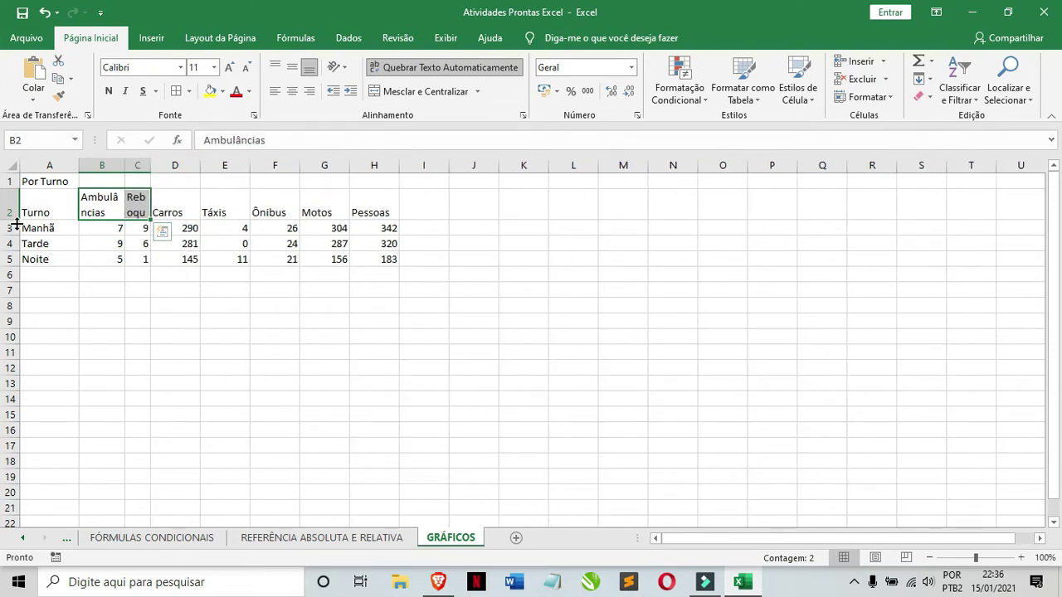
left_click_drag(17, 224, 21, 235)
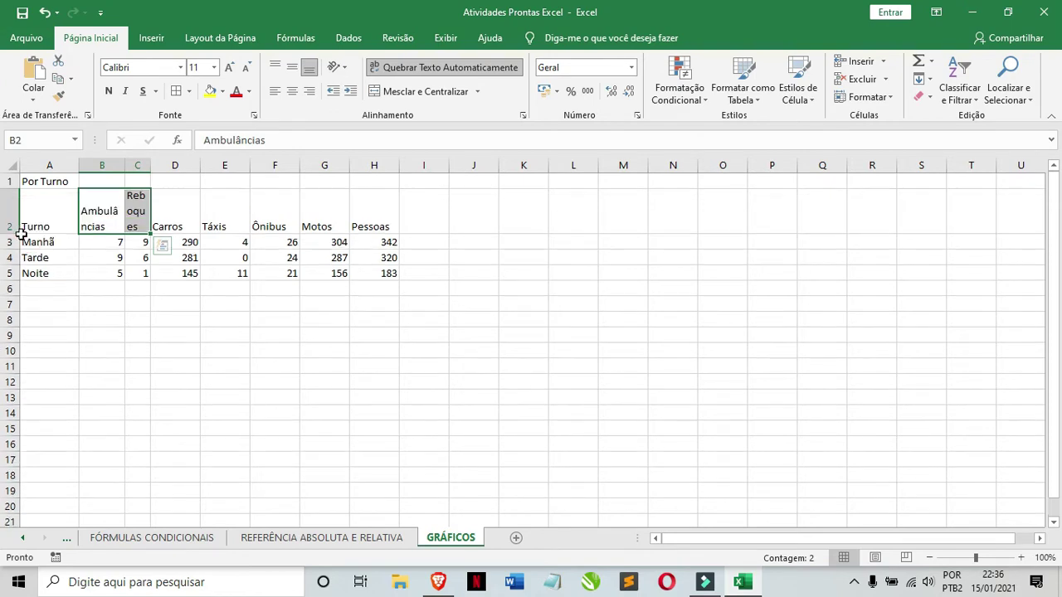
double_click(127, 162)
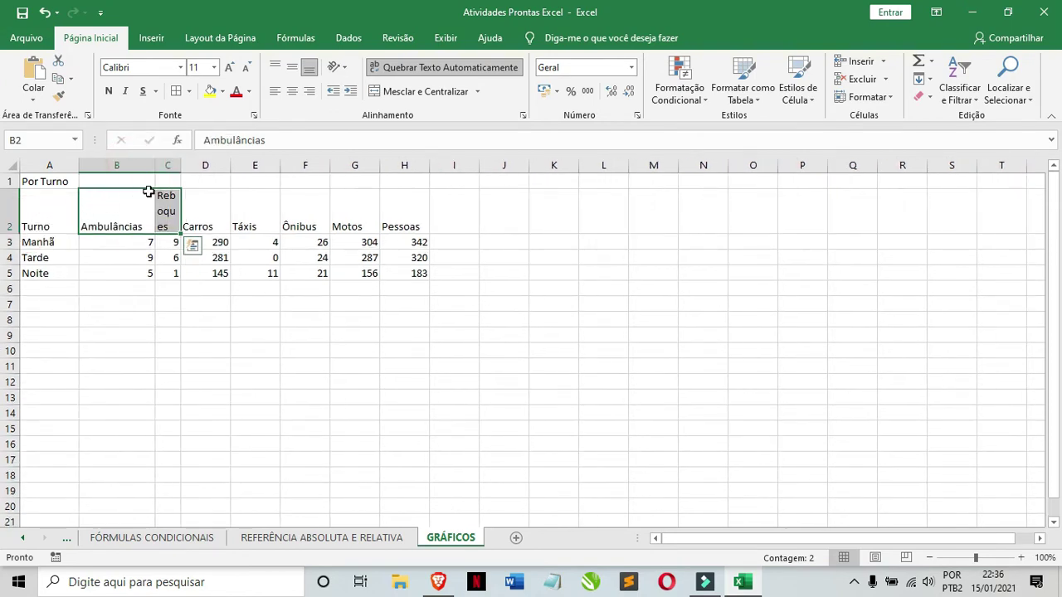
Undo the column and row resizing and the text wrapping of the headings in B2:C2.
key("ctrl+z")
key("ctrl+z")
key("ctrl+z")
key("ctrl+z")
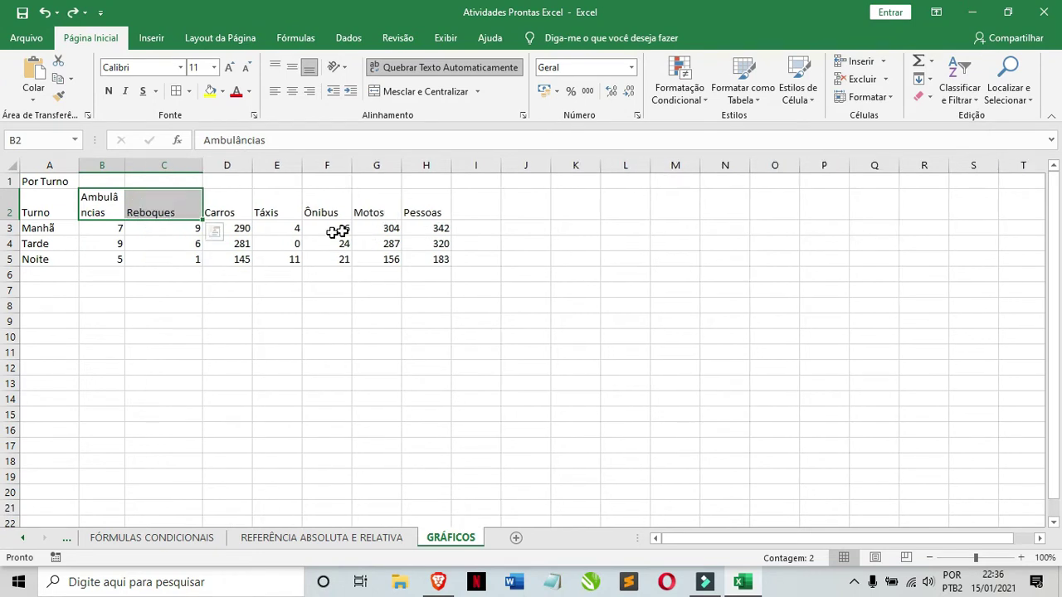
key("ctrl+z")
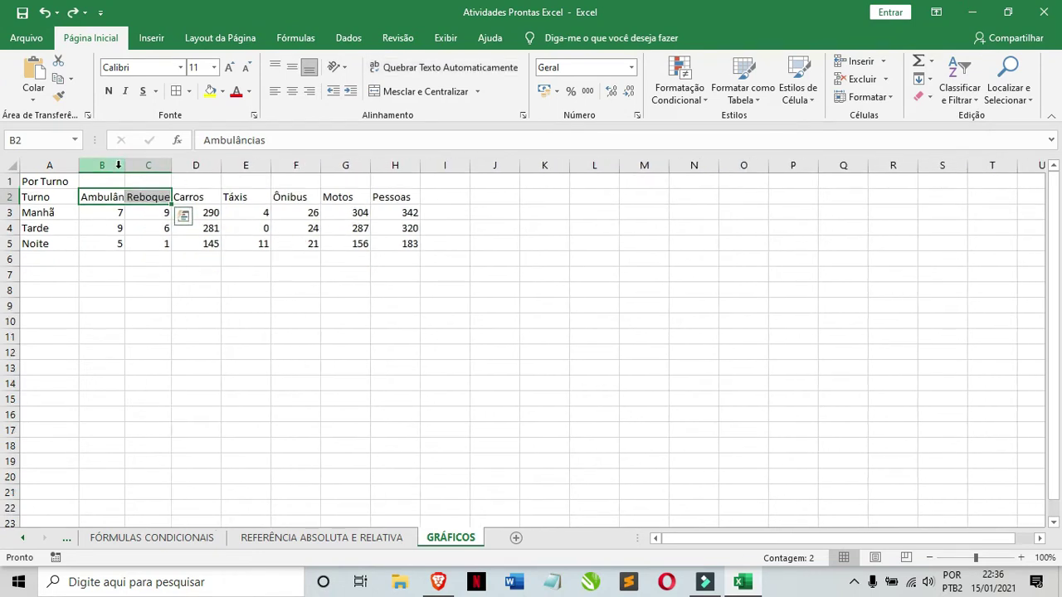
Widen columns B and C until the headings Ambulâncias and Reboques fit in full on one line.
left_click_drag(124, 162, 225, 165)
left_click(290, 229)
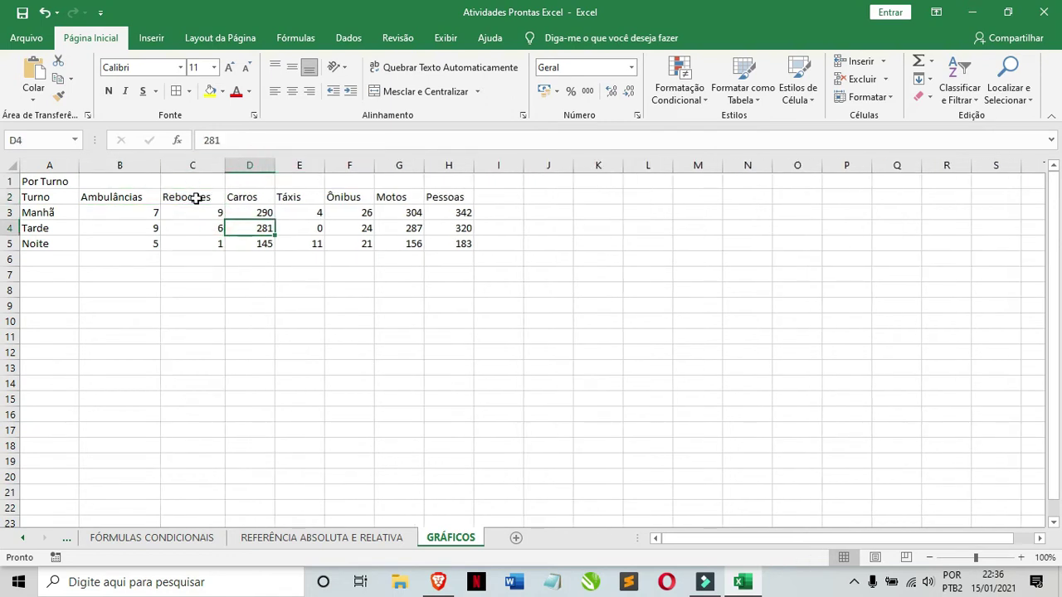
left_click(194, 198)
Enter the sample text dadadddasdasdsadsadasdsadasd in K9 and wrap it within the cell.
left_click(597, 304)
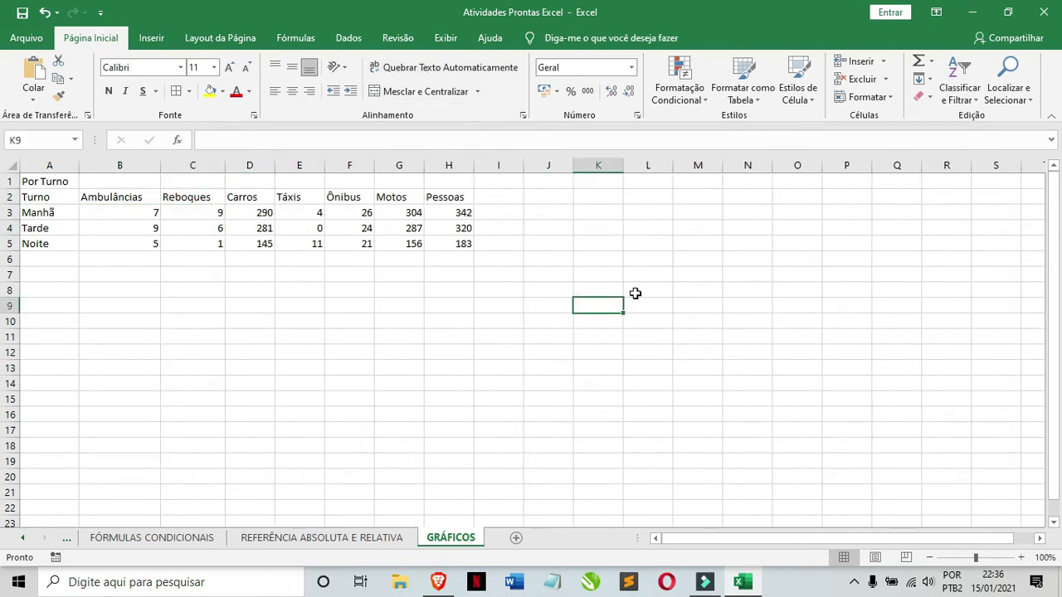
type("dadadddasdasdsadsadasdsadasd")
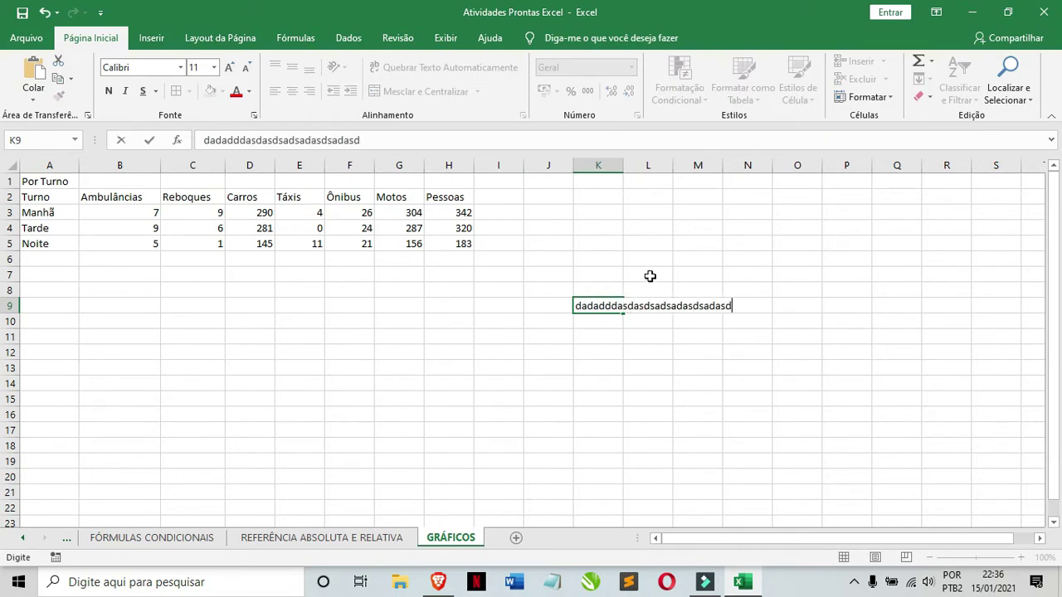
left_click(649, 275)
left_click(585, 320)
left_click(604, 303)
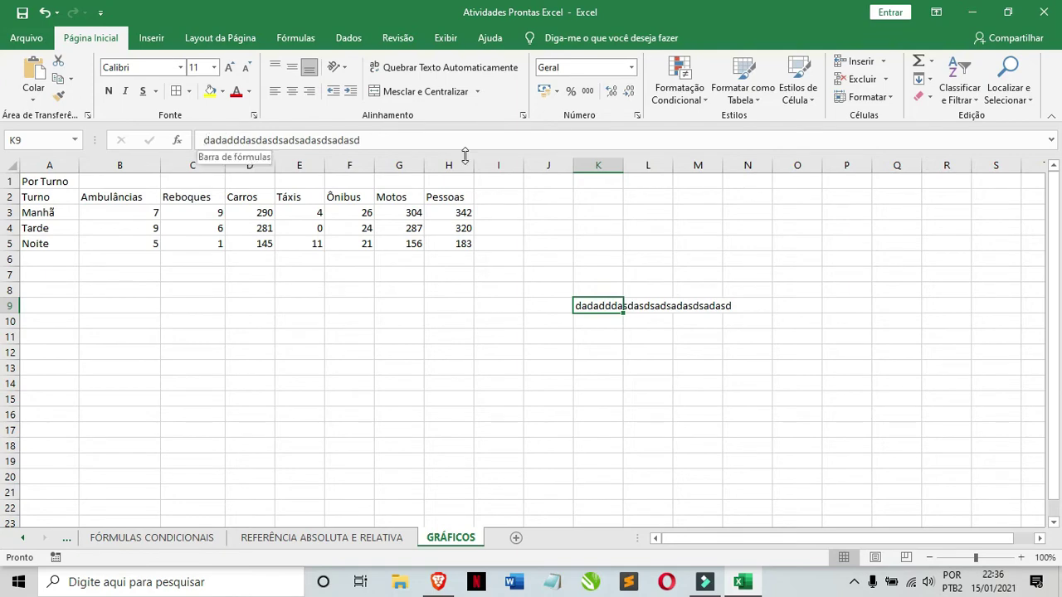
left_click(451, 68)
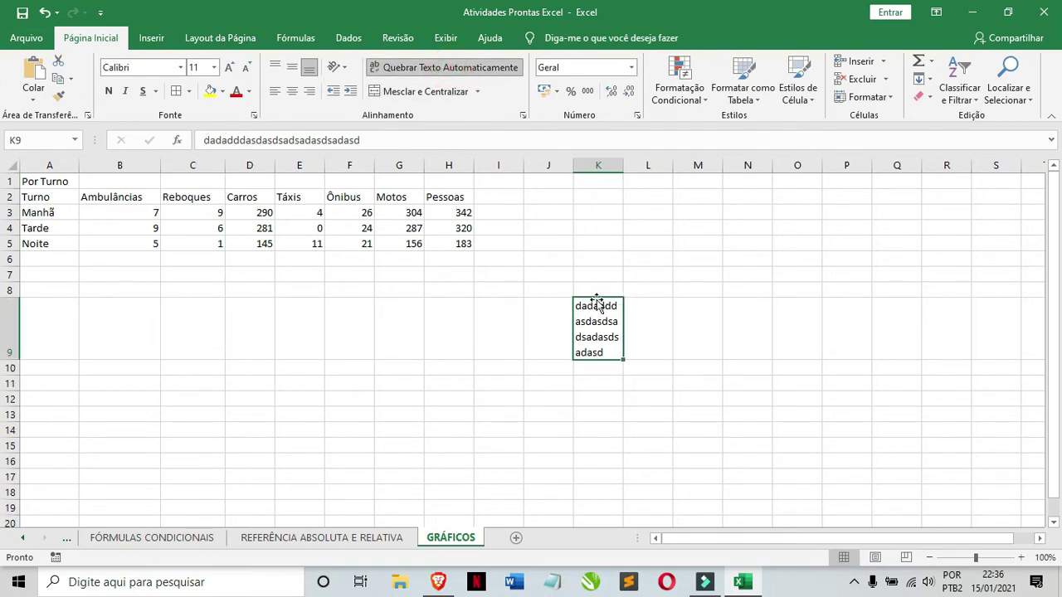
Undo the text wrapping in K9 and delete the sample text from the cell.
key("ctrl+z")
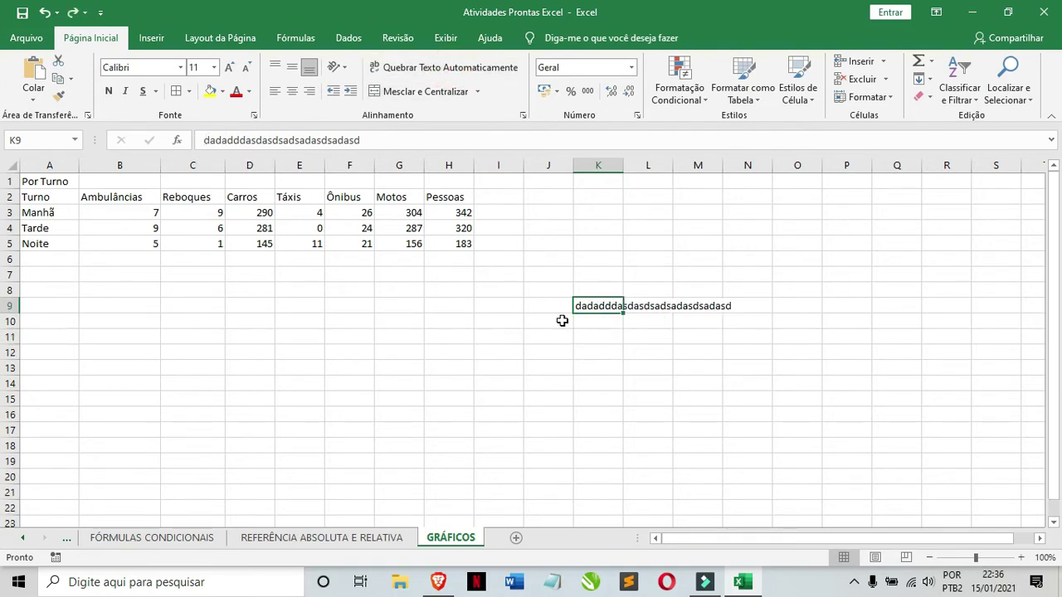
key("Delete")
left_click(292, 255)
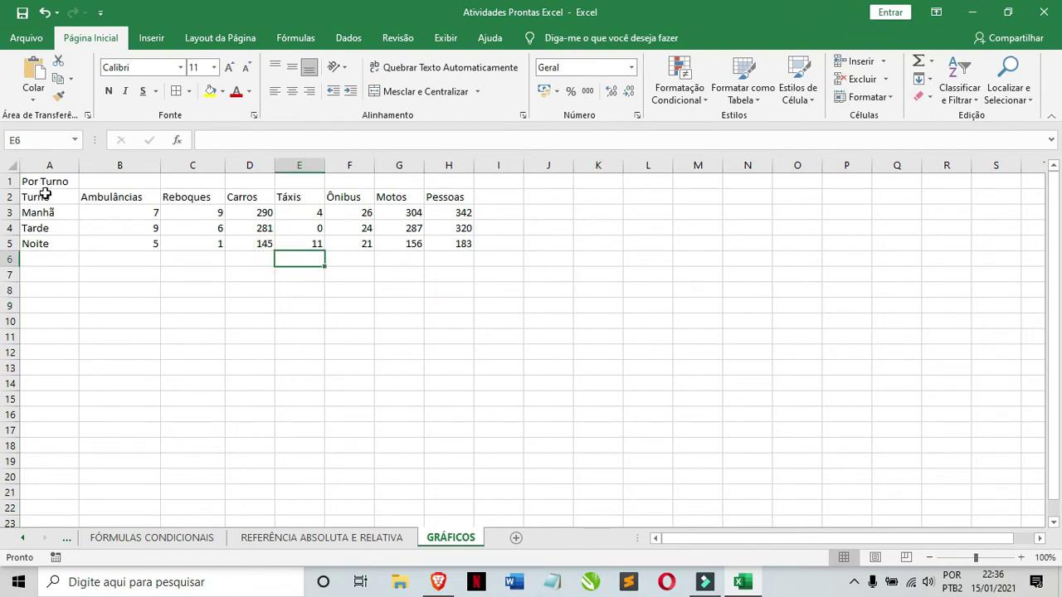
Center the headings and values in B2:H5 of the Por Turno table horizontally.
left_click_drag(43, 181, 55, 243)
left_click(121, 197)
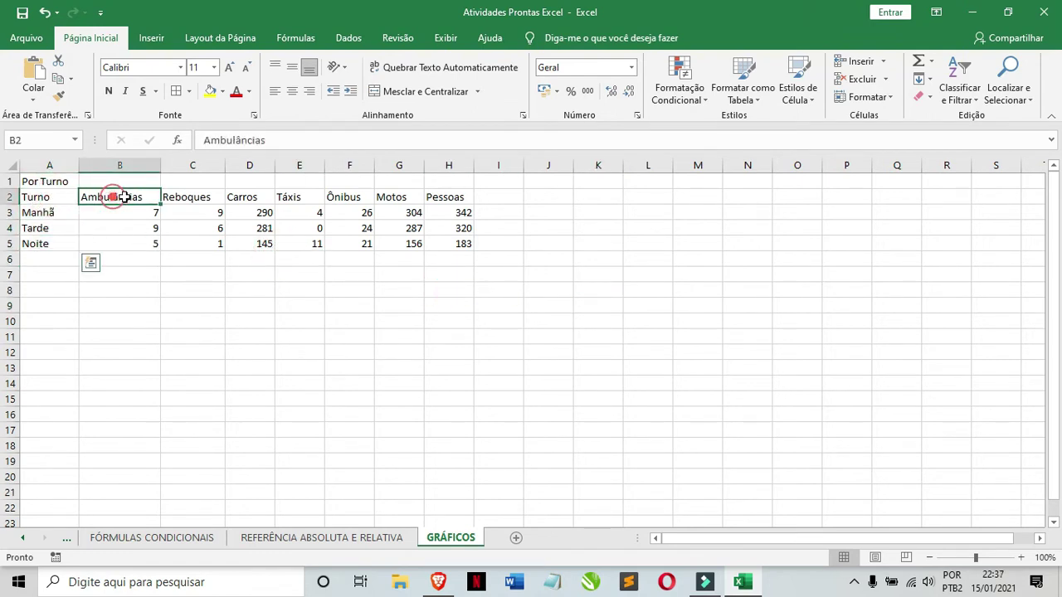
left_click_drag(123, 196, 448, 237)
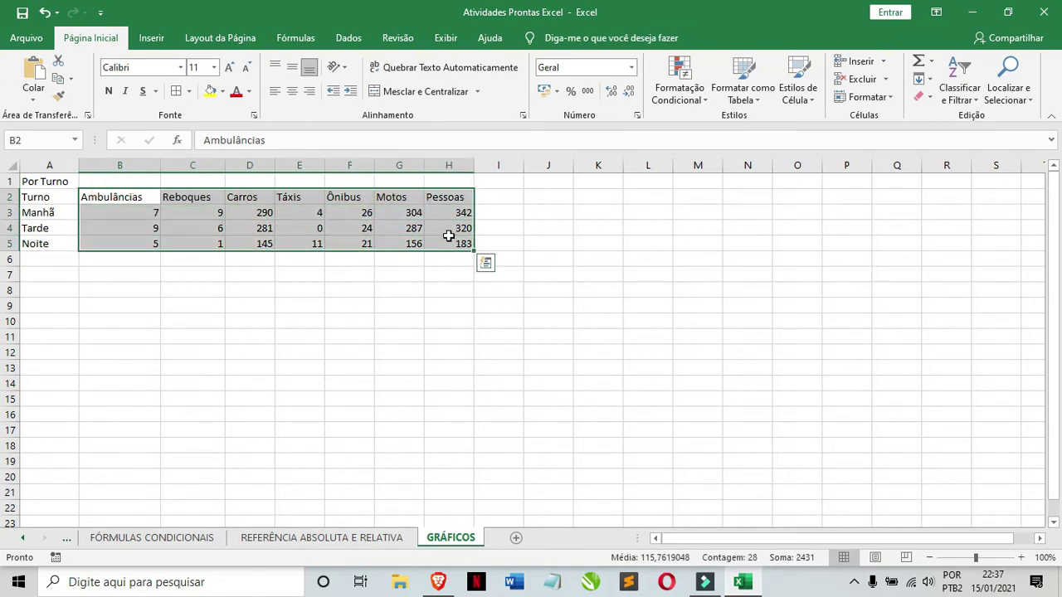
left_click(292, 91)
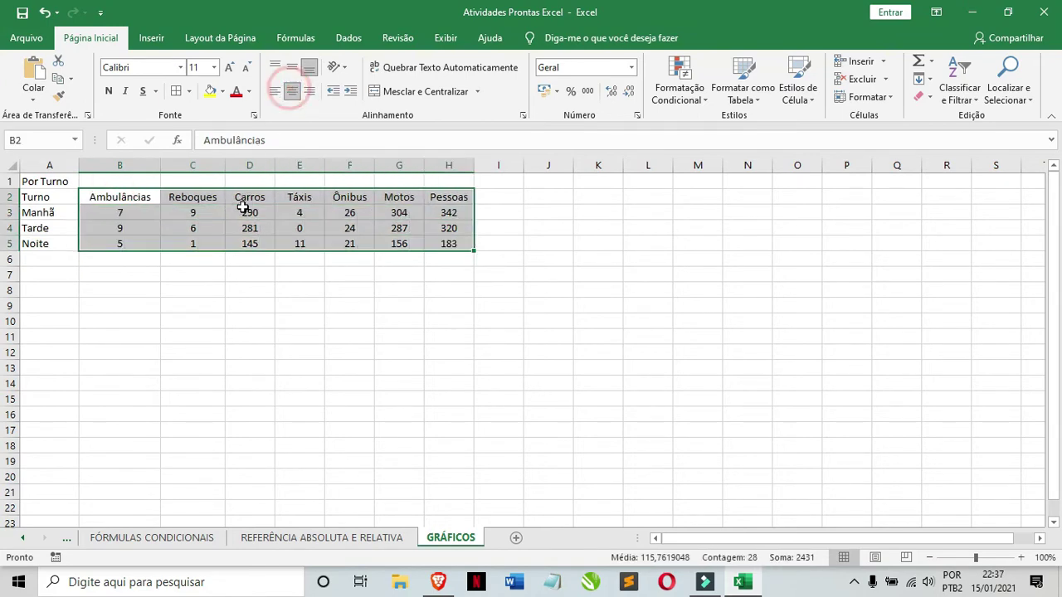
Review the headings and values in B2:H5 and the shift labels Manhã, Tarde and Noite in column A.
left_click(155, 196)
left_click_drag(158, 196, 452, 244)
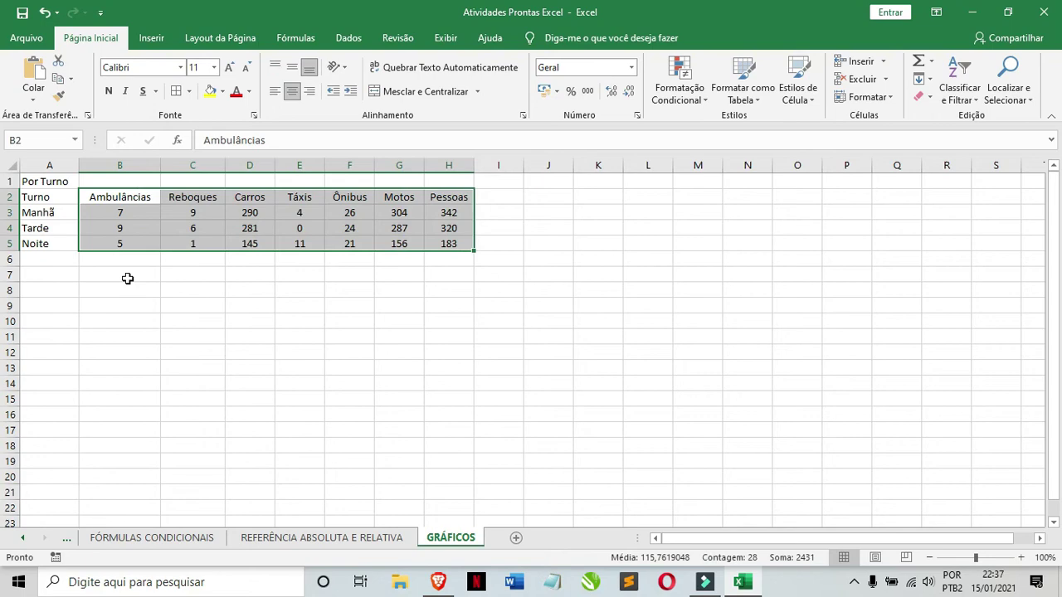
left_click(50, 209)
left_click(46, 202)
left_click(51, 212)
left_click(61, 228)
left_click(65, 240)
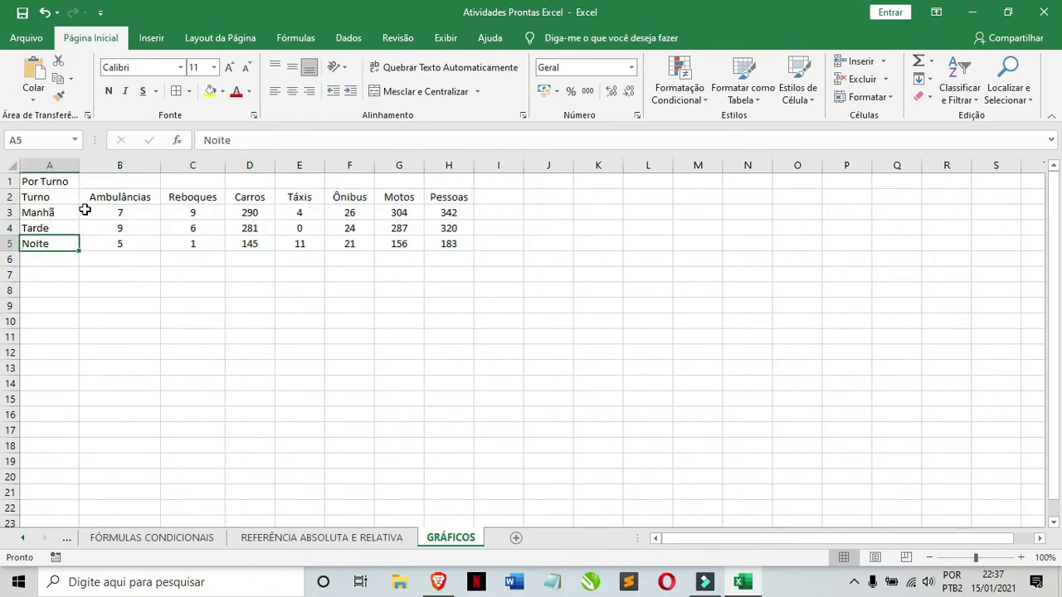
left_click(100, 275)
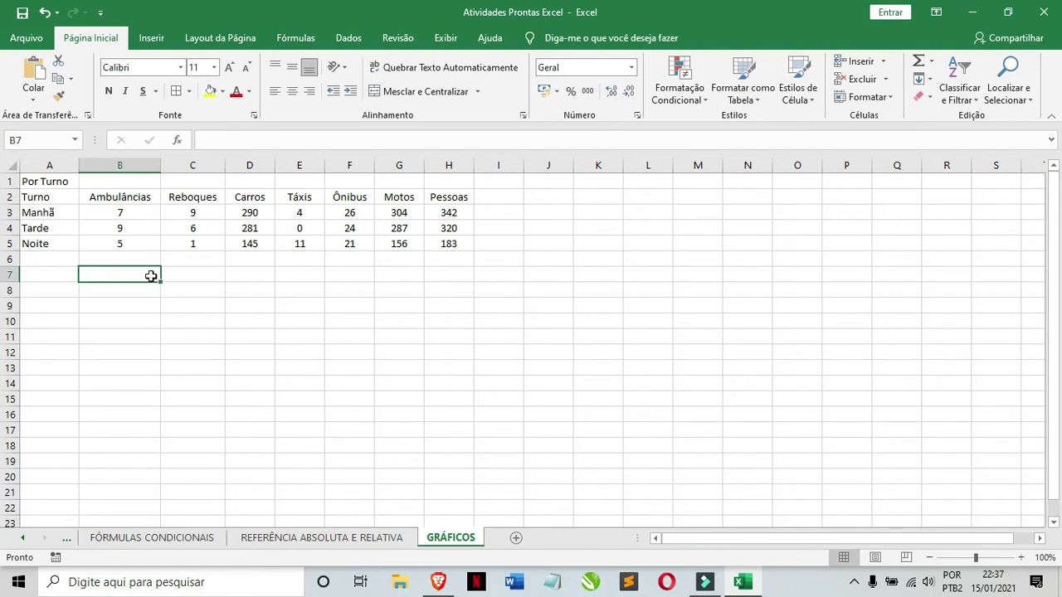
Examine the Turno heading and its three shift categories in A2:A5 to see how the table is organised.
left_click_drag(40, 199, 64, 243)
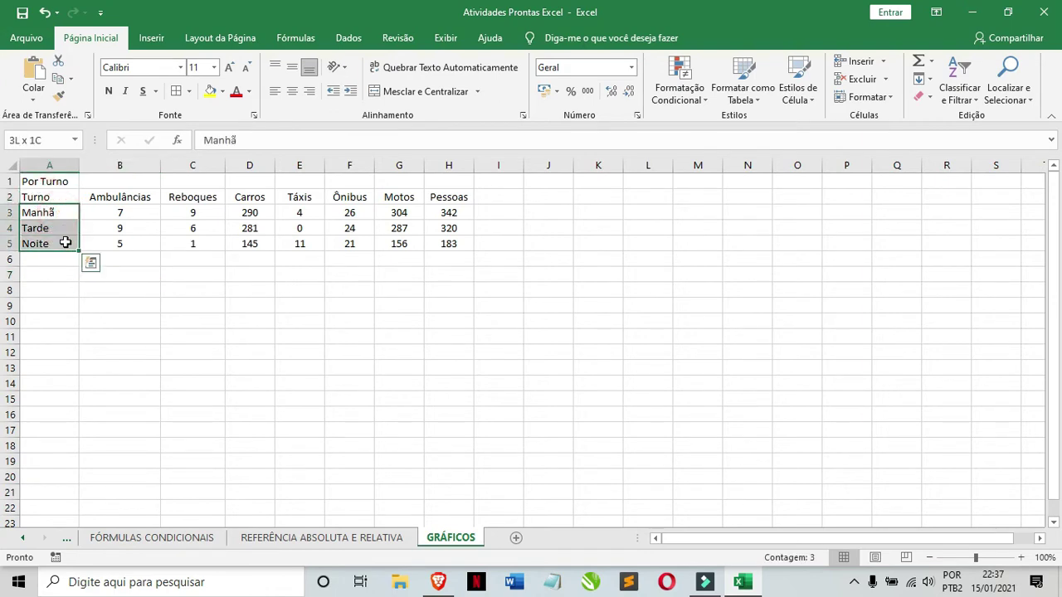
left_click(52, 193)
left_click(53, 208)
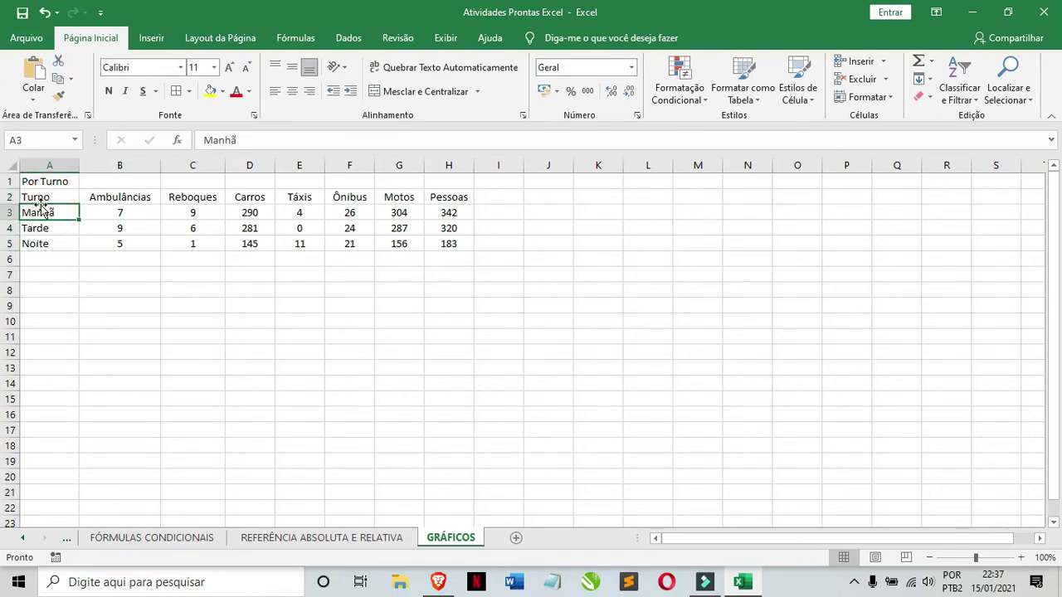
left_click(48, 227)
left_click(52, 244)
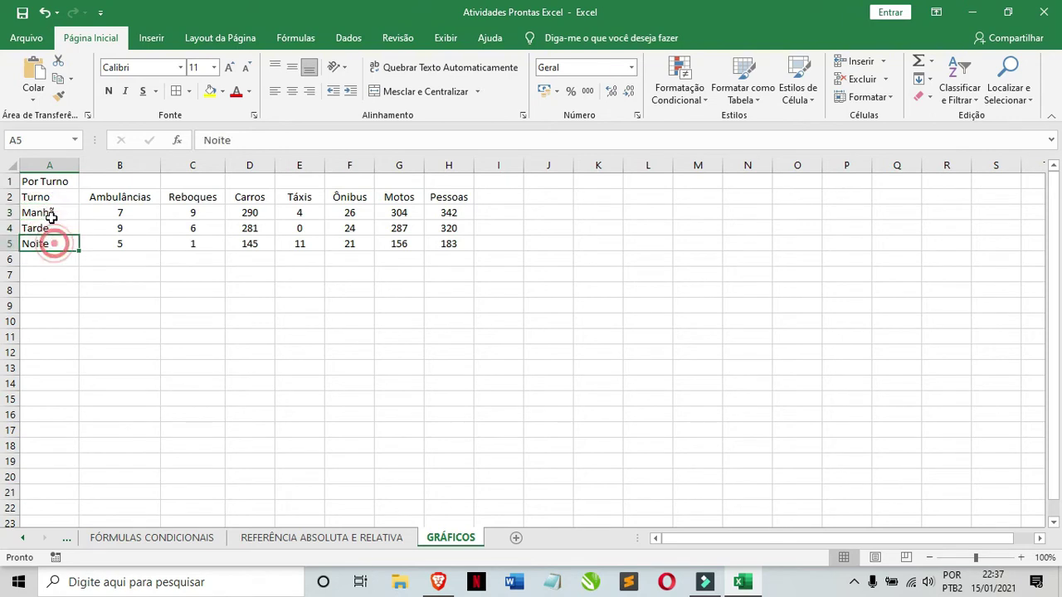
left_click(46, 213)
left_click(53, 229)
left_click(55, 244)
left_click(42, 198)
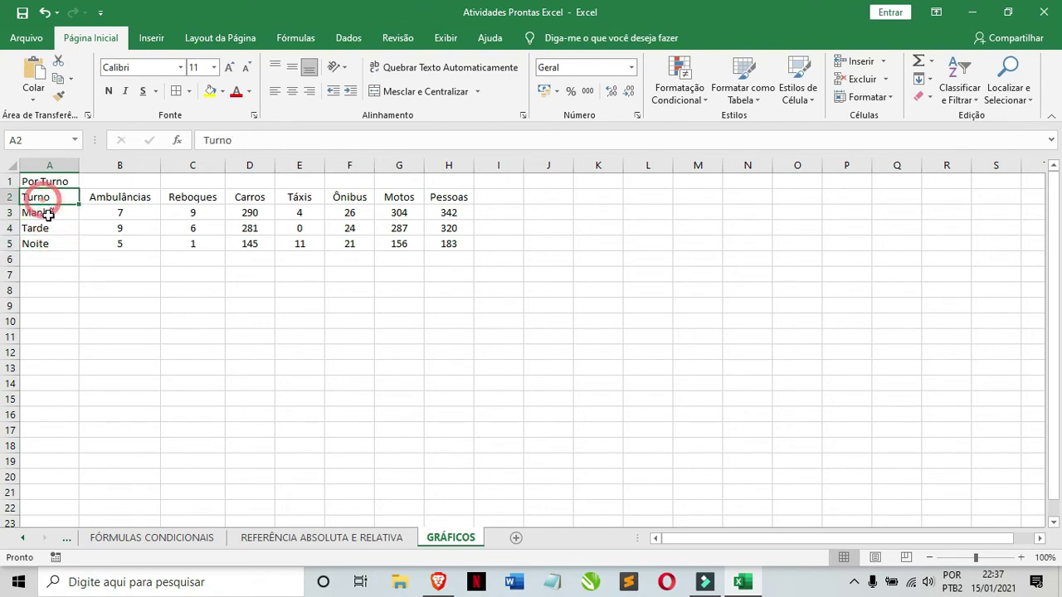
left_click(46, 213)
left_click(51, 227)
left_click(57, 243)
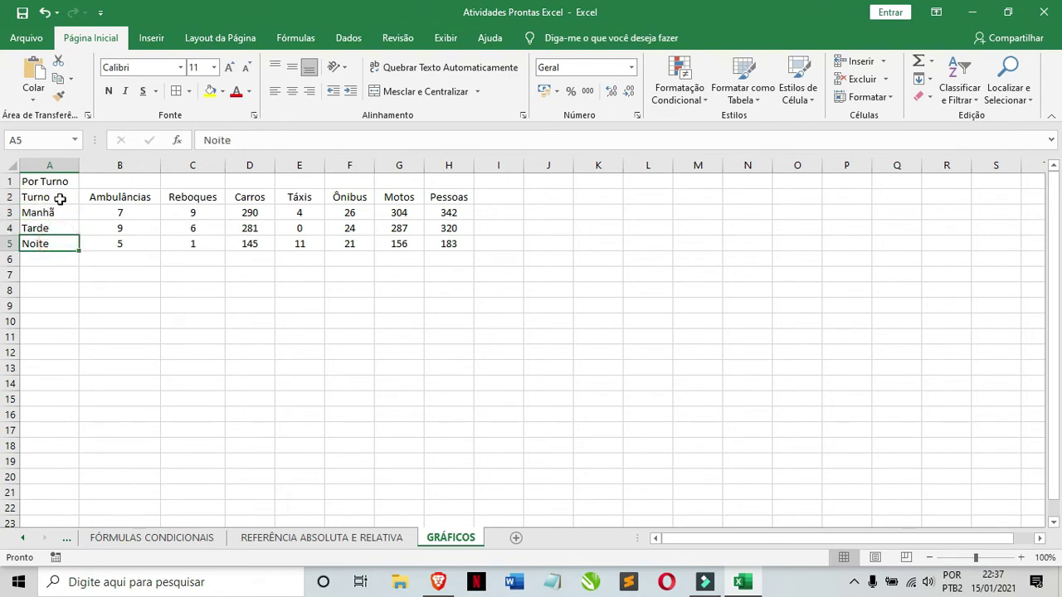
left_click(56, 213)
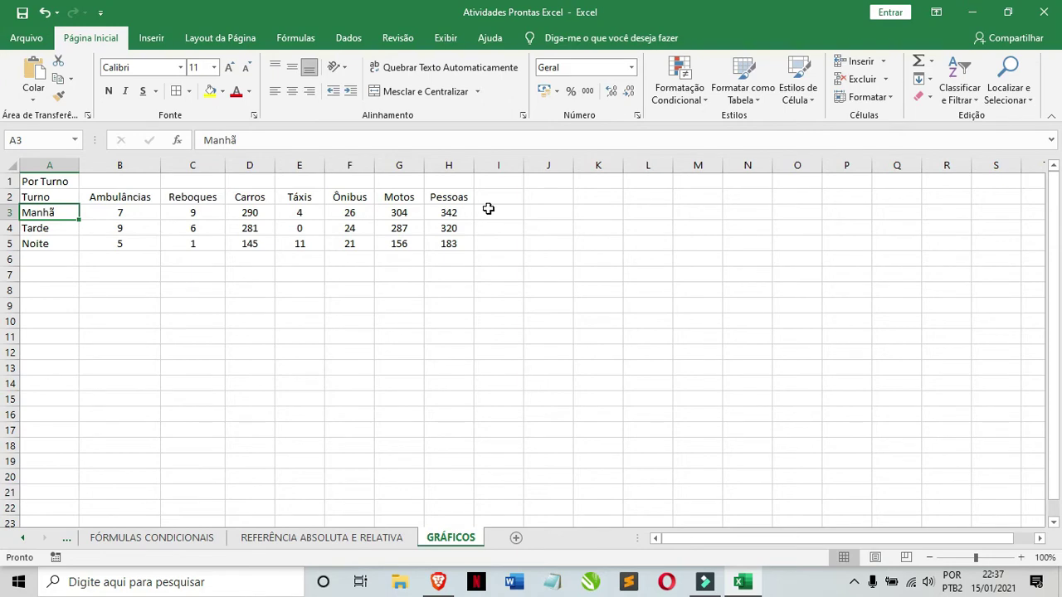
left_click(48, 229)
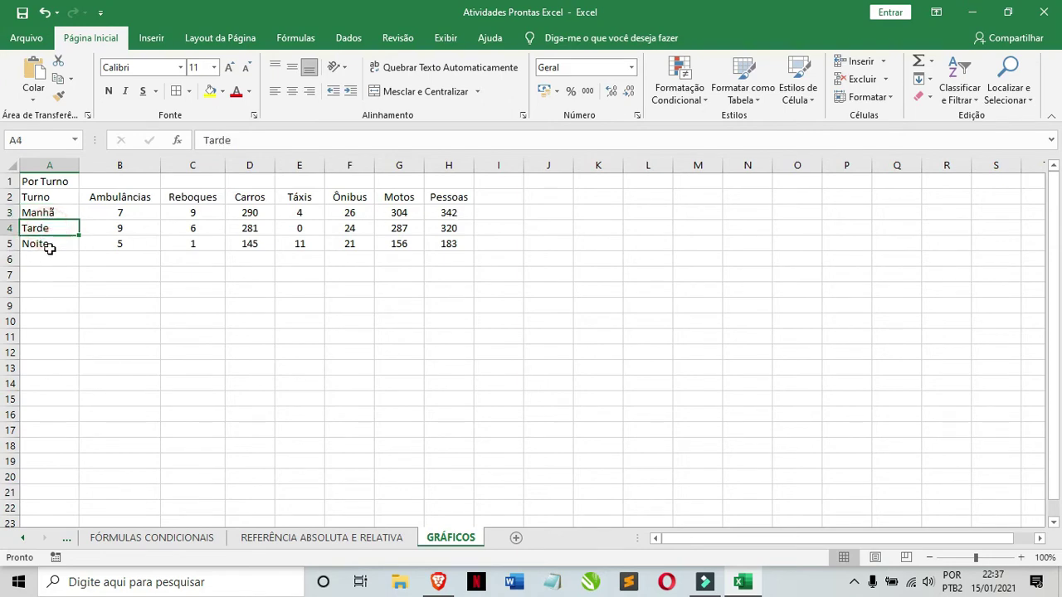
left_click(47, 244)
left_click_drag(71, 199, 73, 224)
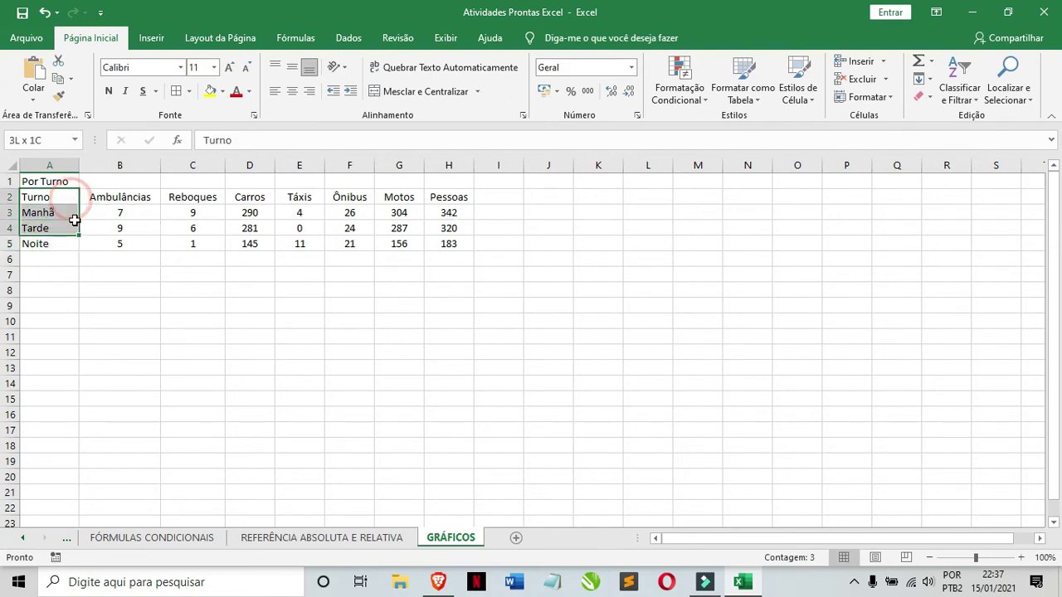
Examine the category headings in row 2 and the values listed under Ambulâncias and Reboques for each shift.
left_click(114, 202)
left_click(199, 202)
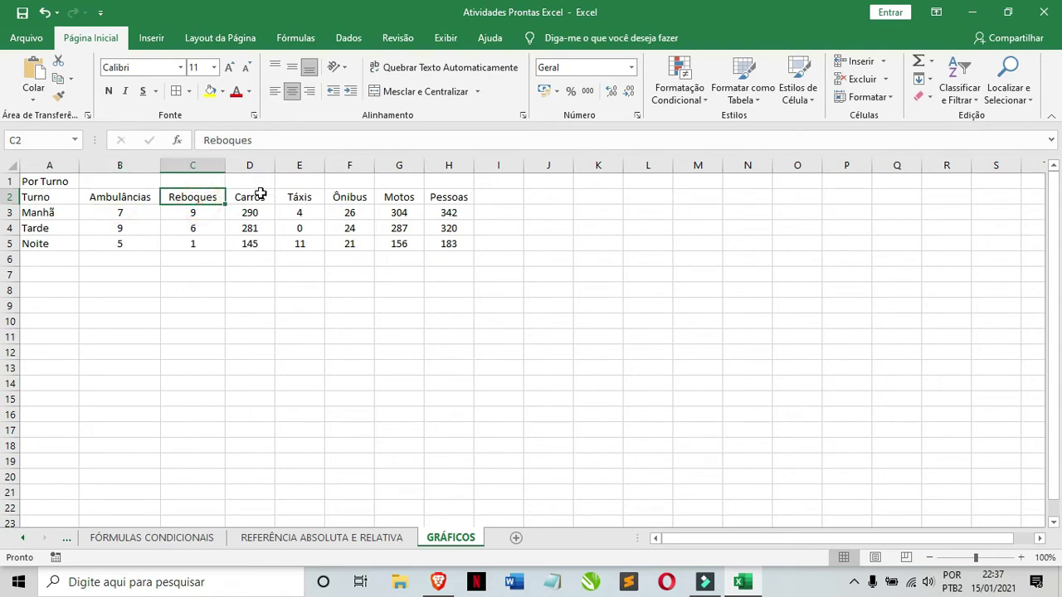
left_click(256, 195)
left_click(150, 192)
left_click(142, 195)
left_click_drag(142, 202, 146, 244)
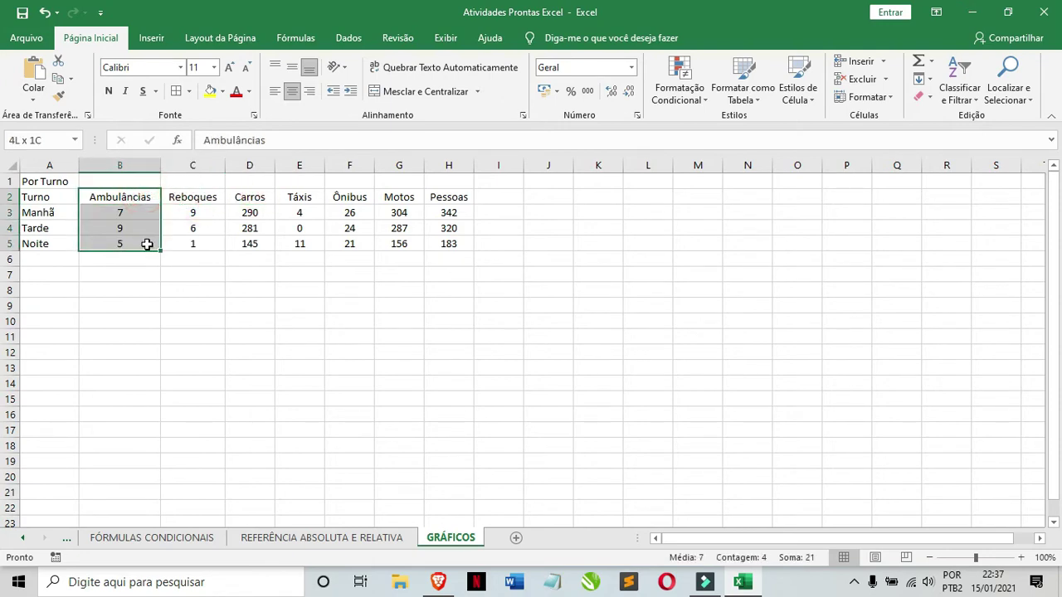
left_click_drag(183, 201, 193, 244)
left_click(141, 199)
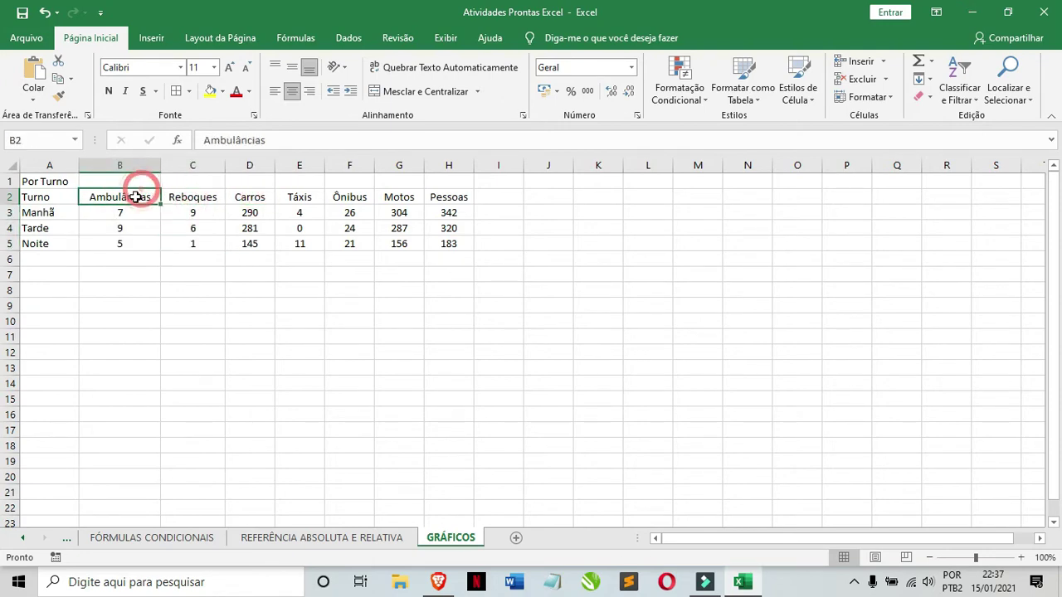
left_click(125, 213)
left_click(134, 230)
left_click(135, 241)
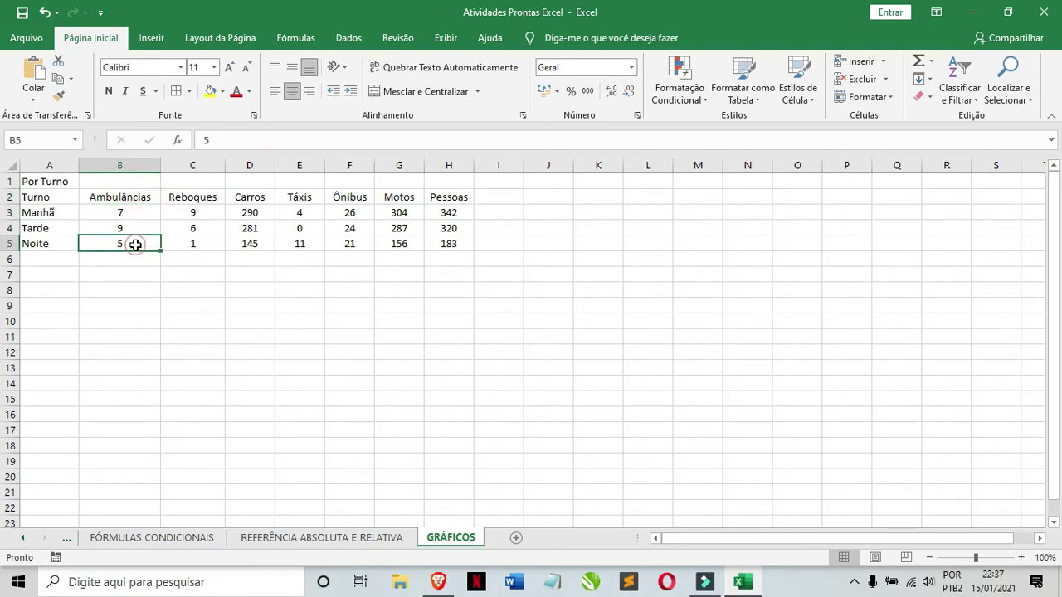
left_click_drag(127, 194, 129, 243)
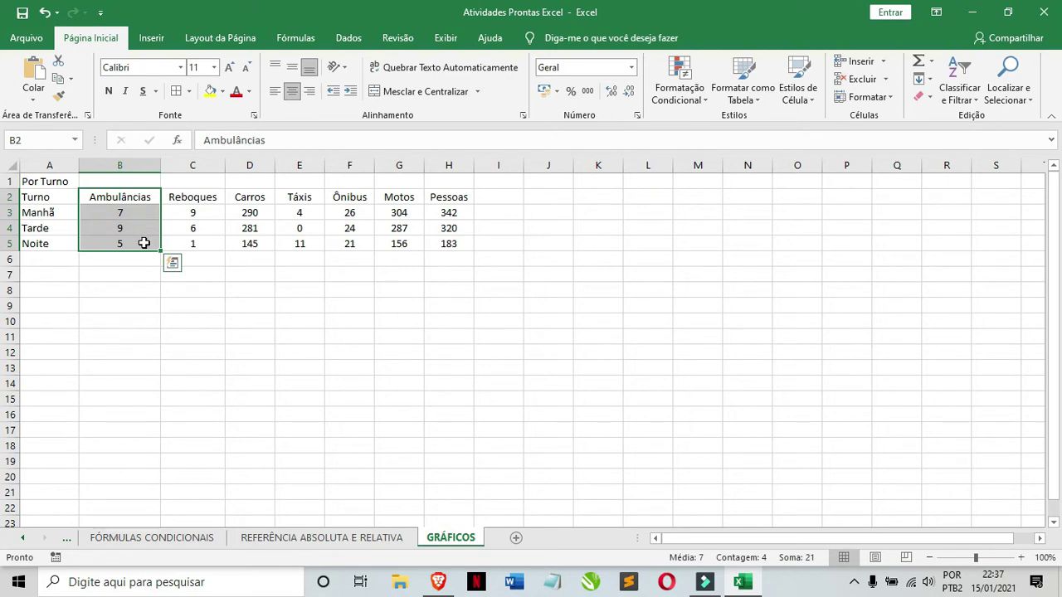
left_click(133, 279)
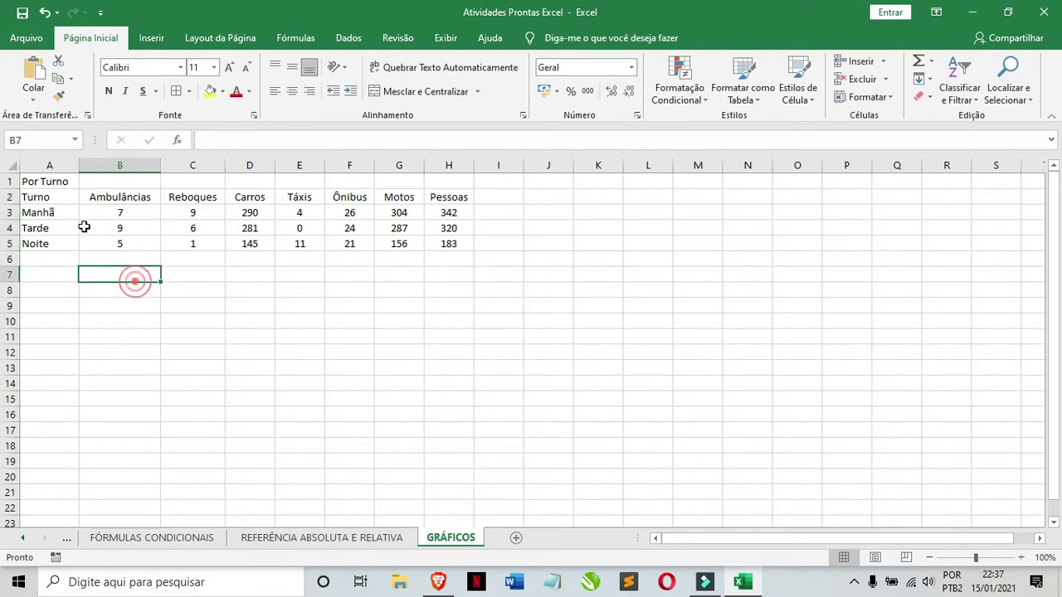
Review the three shift labels and the Manhã row across A3:H3 as the data for a separate chart.
left_click(40, 212)
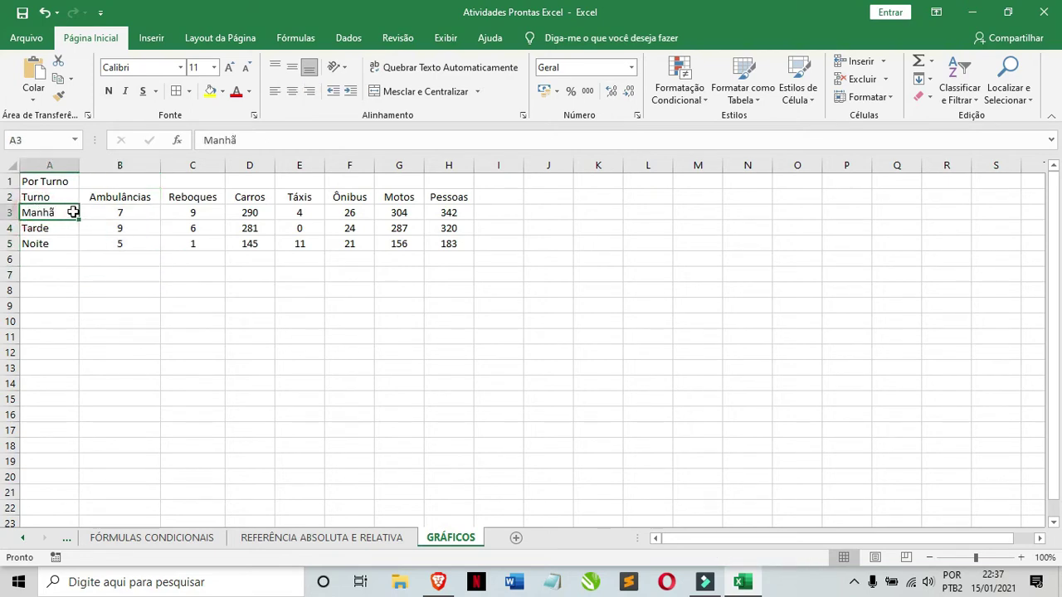
left_click(42, 230)
left_click(43, 246)
left_click_drag(50, 213, 459, 212)
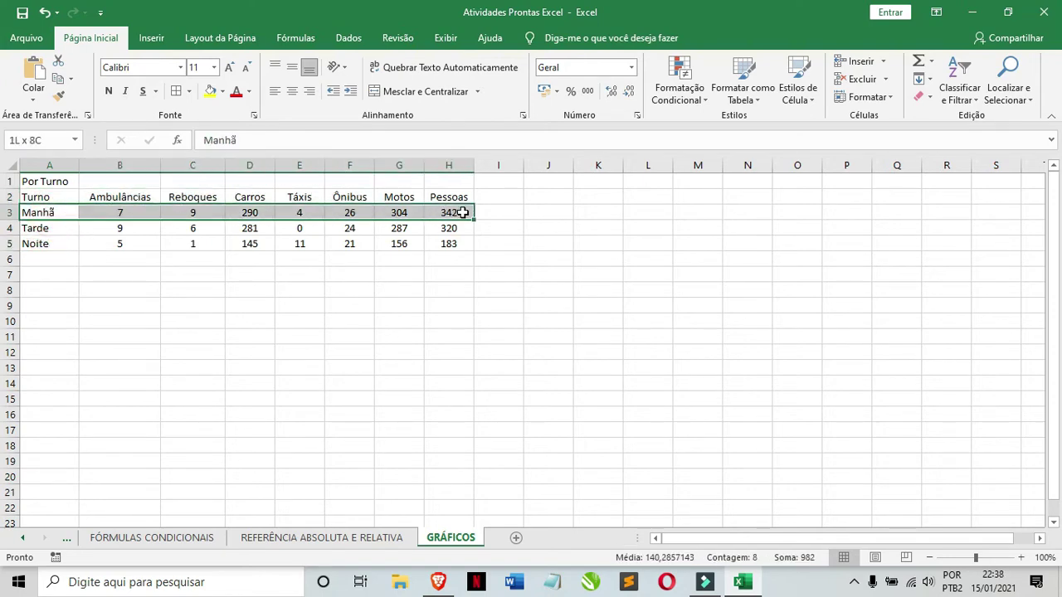
left_click(193, 304)
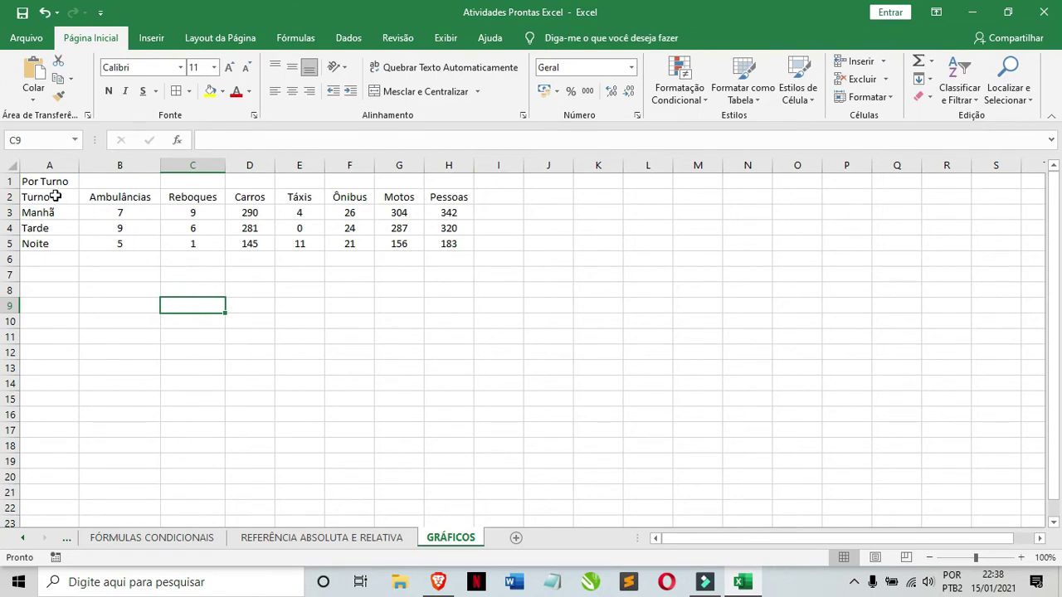
Insert a recommended clustered column chart (Coluna Agrupada) from the headings in A2:H2 and the Manhã row in A3:H3.
left_click_drag(64, 201, 446, 201)
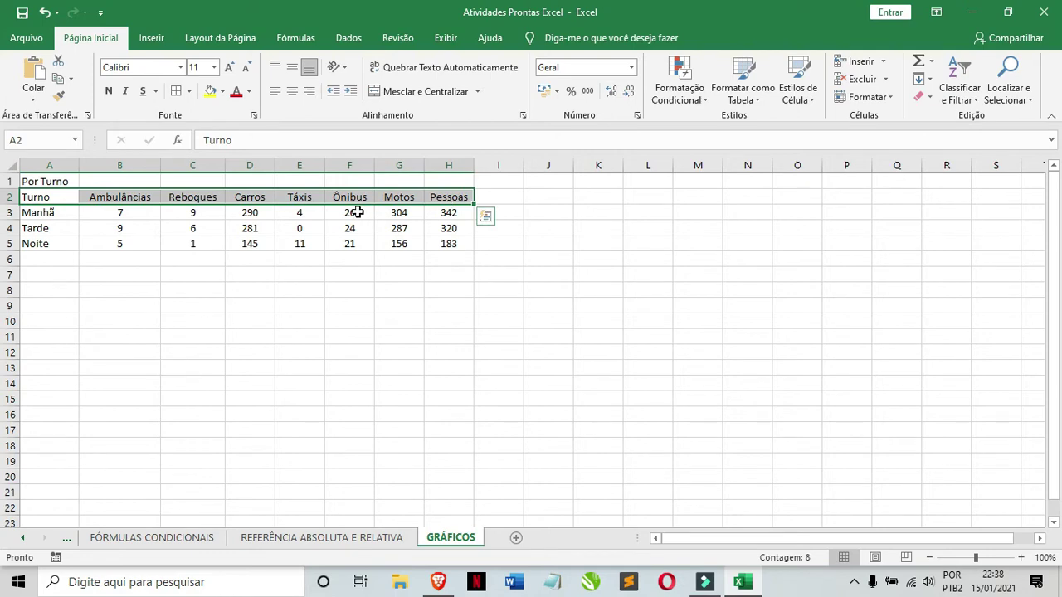
left_click_drag(37, 213, 448, 214)
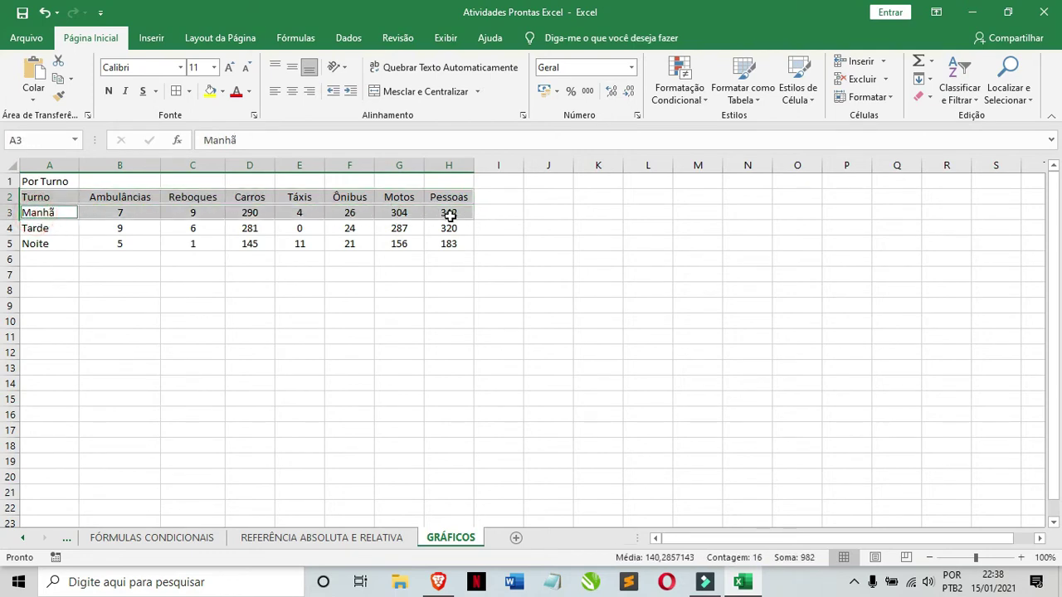
left_click(151, 39)
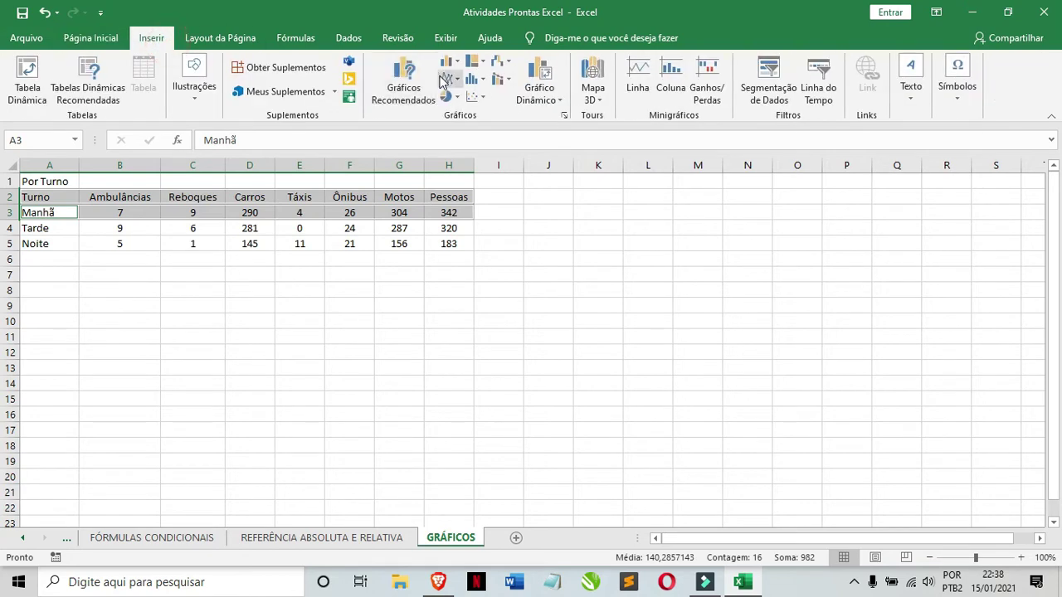
left_click(398, 98)
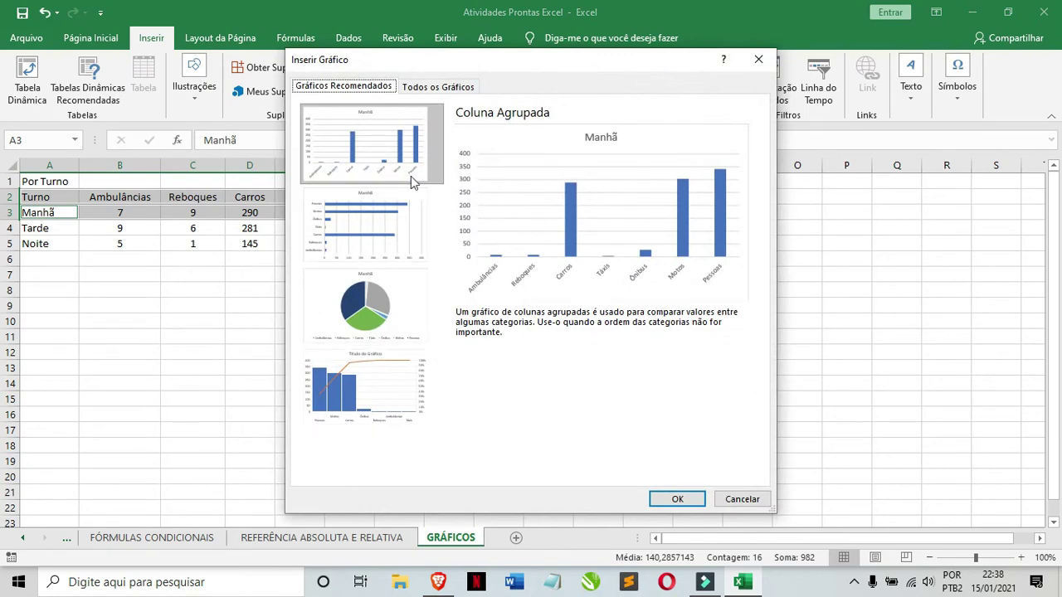
left_click(671, 499)
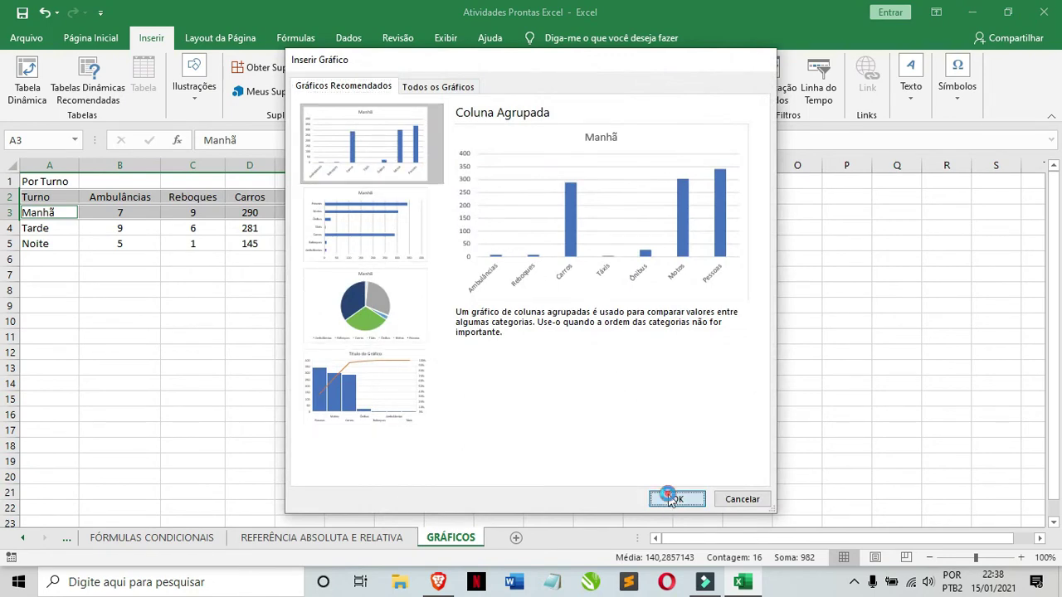
Move the Manhã chart directly below the Por Turno table, starting around row 7 and column A, and deselect it.
left_click_drag(397, 240, 102, 277)
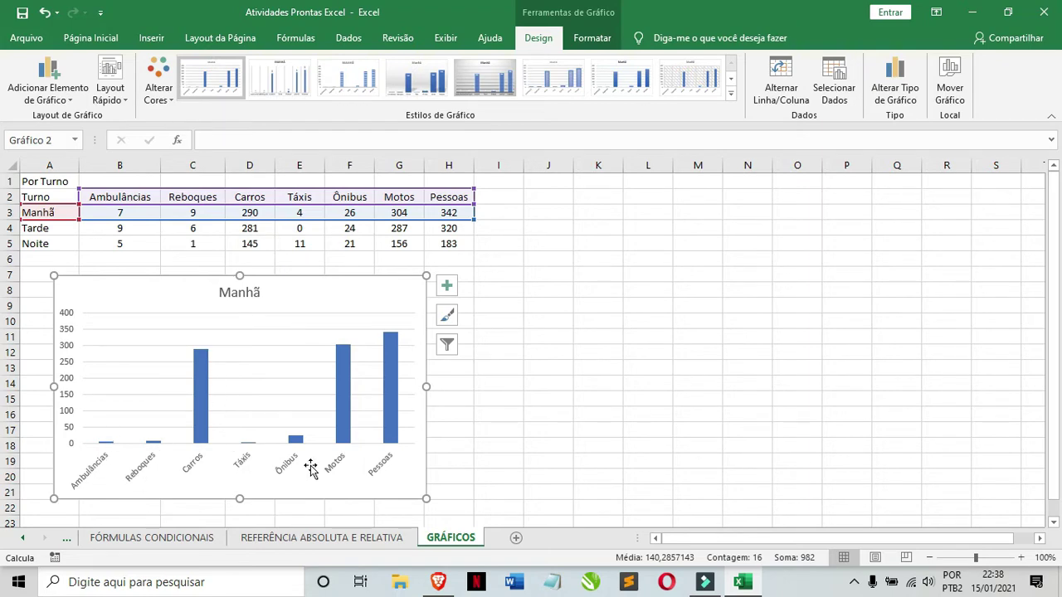
left_click_drag(184, 282, 171, 278)
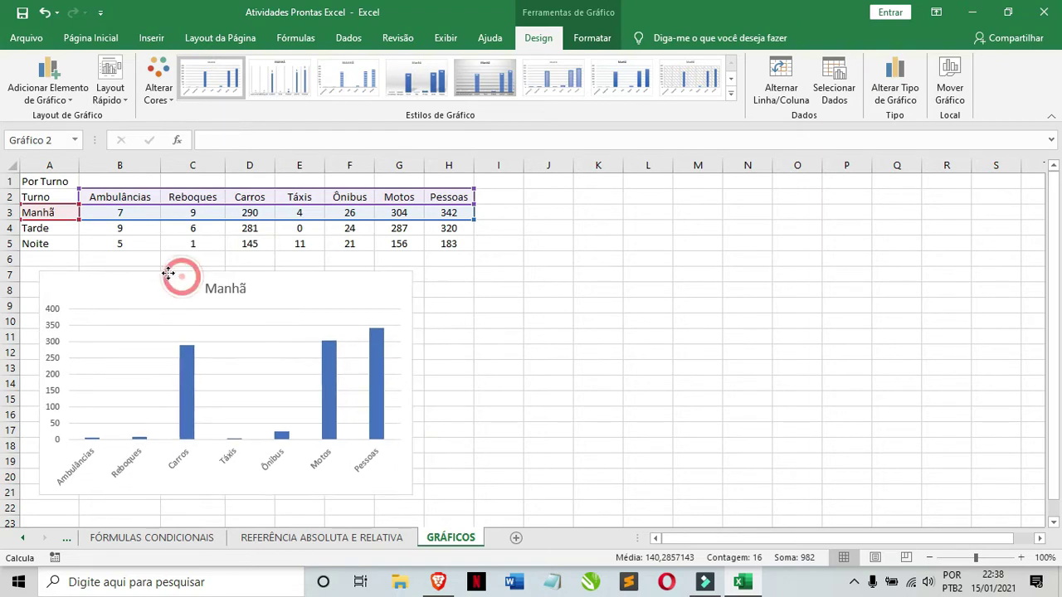
left_click(498, 335)
Insert a recommended clustered column chart from A2:H2 and the Tarde row A4:H4, and place it beside the Manhã chart.
left_click(66, 197)
left_click_drag(66, 197, 469, 196)
left_click_drag(47, 228, 448, 229)
left_click(151, 37)
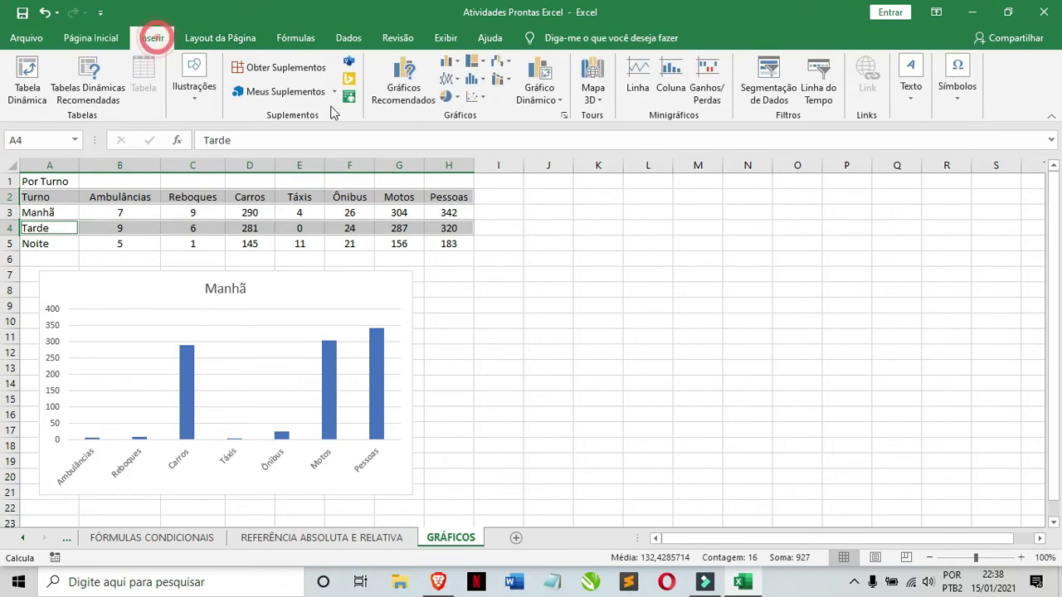
left_click(406, 83)
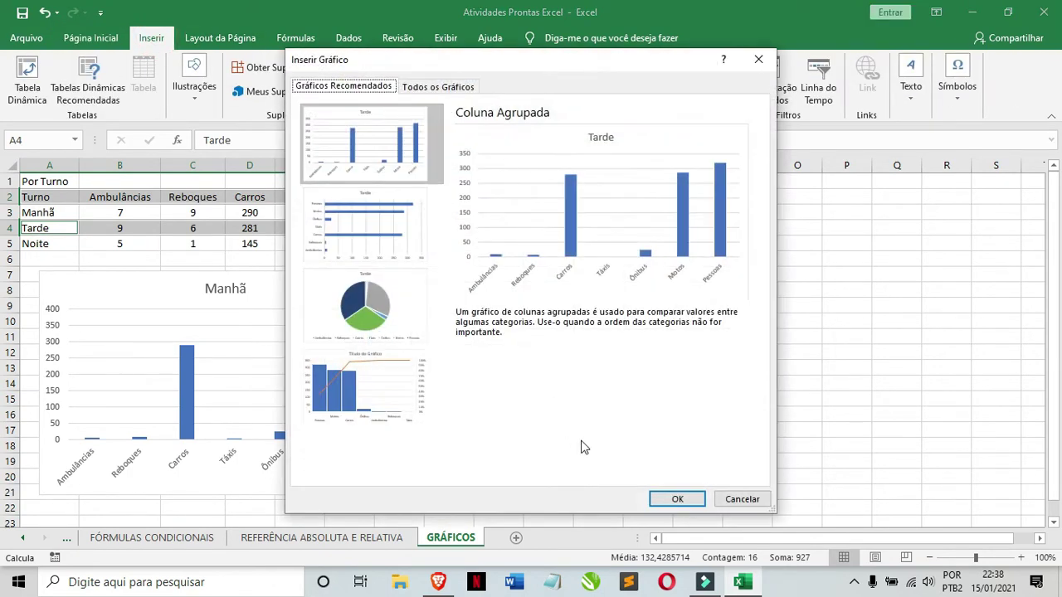
left_click(659, 501)
left_click_drag(477, 245, 547, 273)
left_click(47, 230)
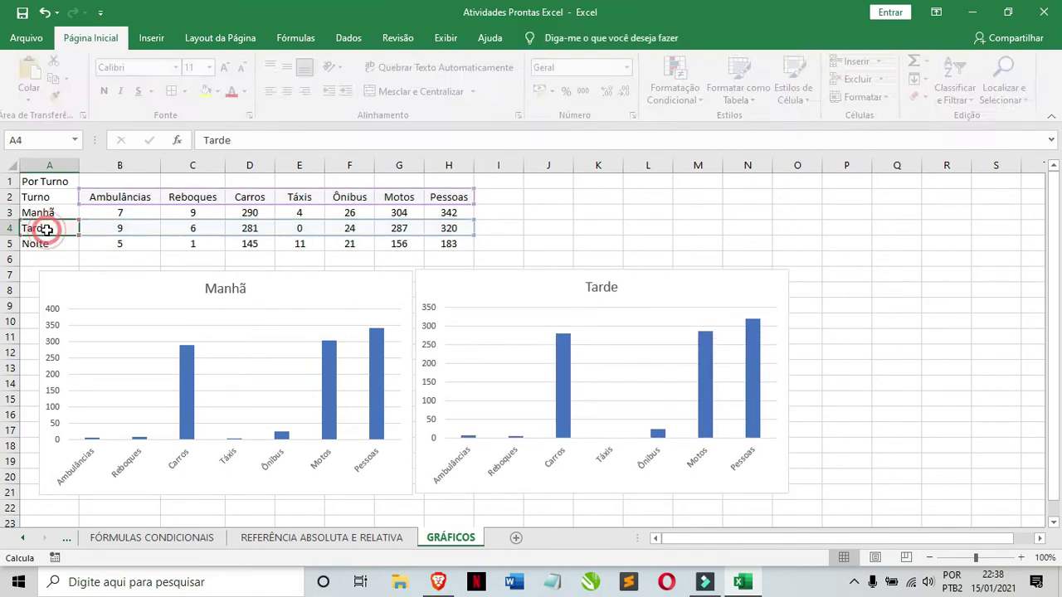
key("Down")
left_click_drag(41, 213, 448, 217)
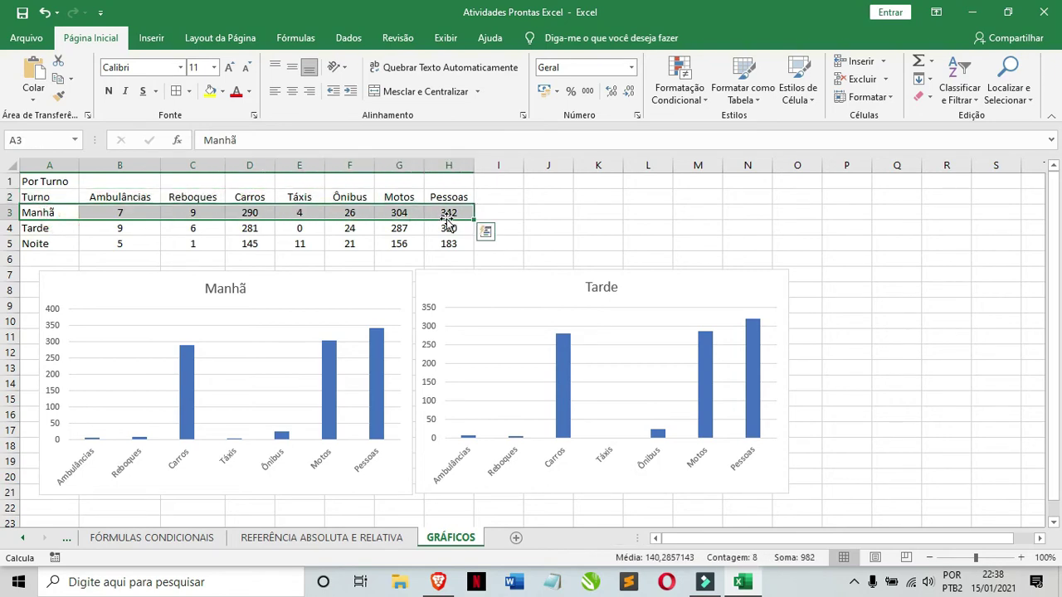
Try several chart styles on the Tarde chart, keep one with data labels, and apply the colorful palette that starts with green.
left_click(576, 282)
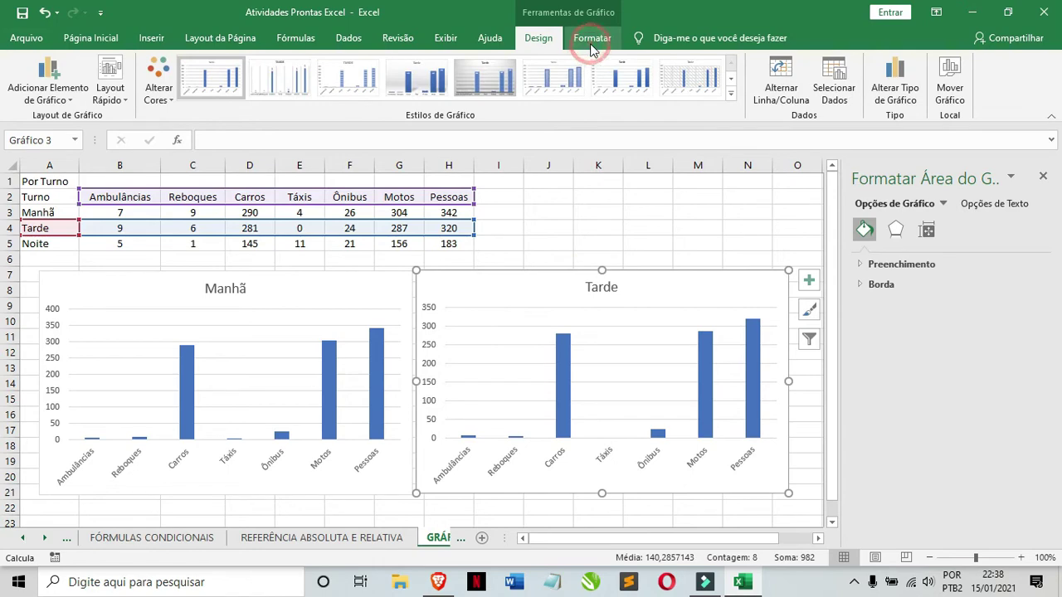
left_click(420, 76)
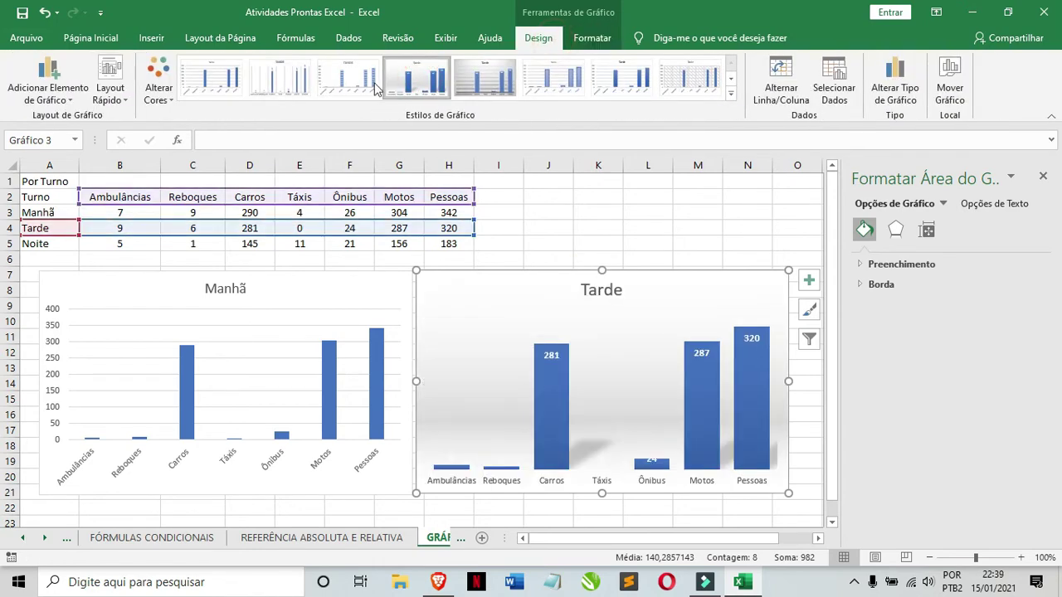
left_click(351, 73)
left_click(293, 78)
left_click(156, 91)
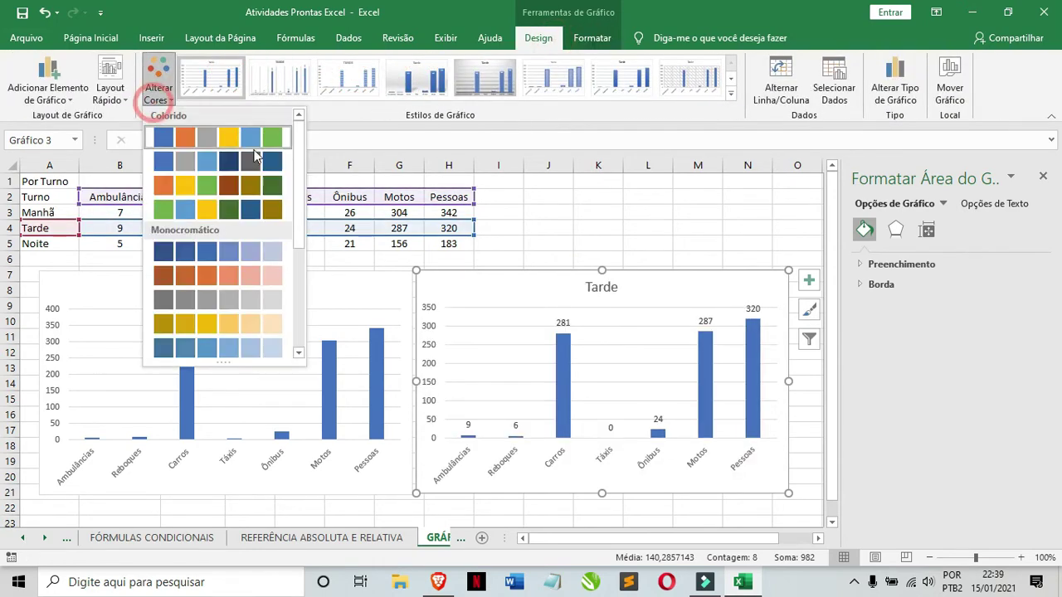
left_click(200, 210)
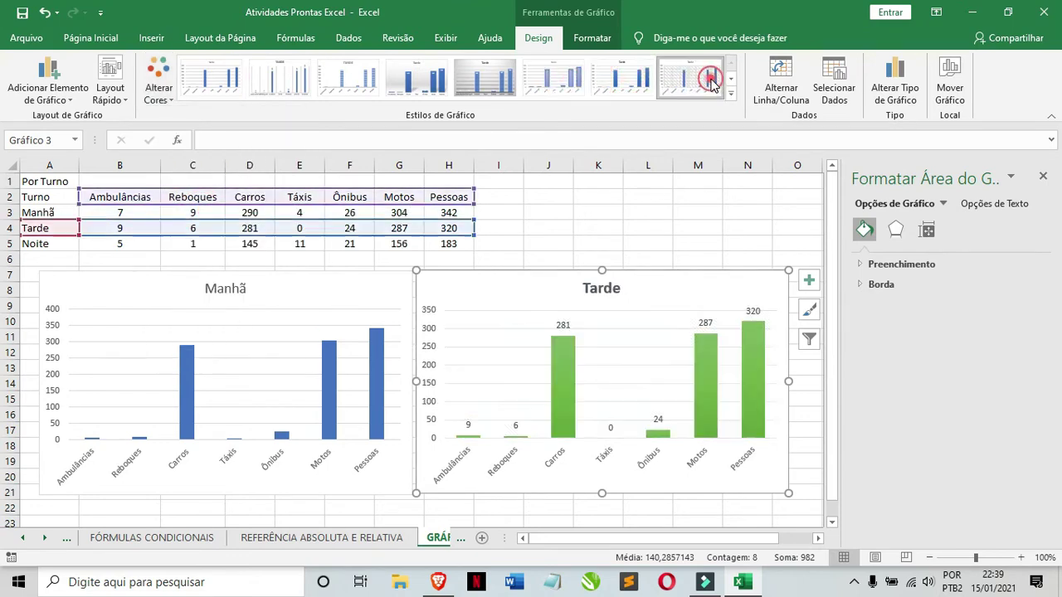
Apply the chart style with a solid green background and hatched white columns to the Tarde chart.
left_click(731, 94)
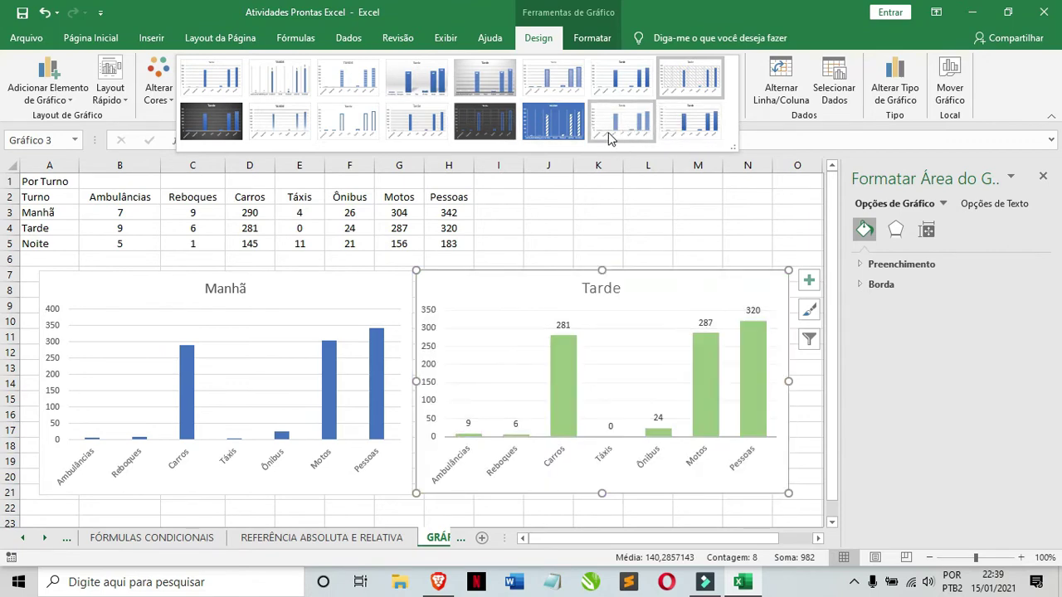
left_click(556, 124)
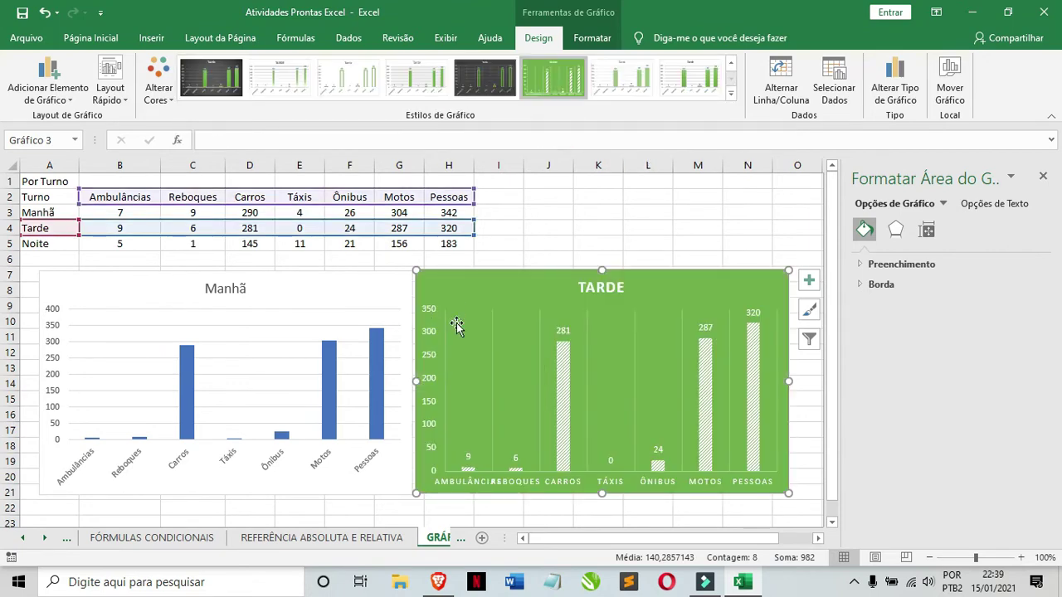
Delete the Manhã and Tarde charts from the GRÁFICOS sheet and close the formatting pane.
left_click(382, 344)
left_click(398, 276)
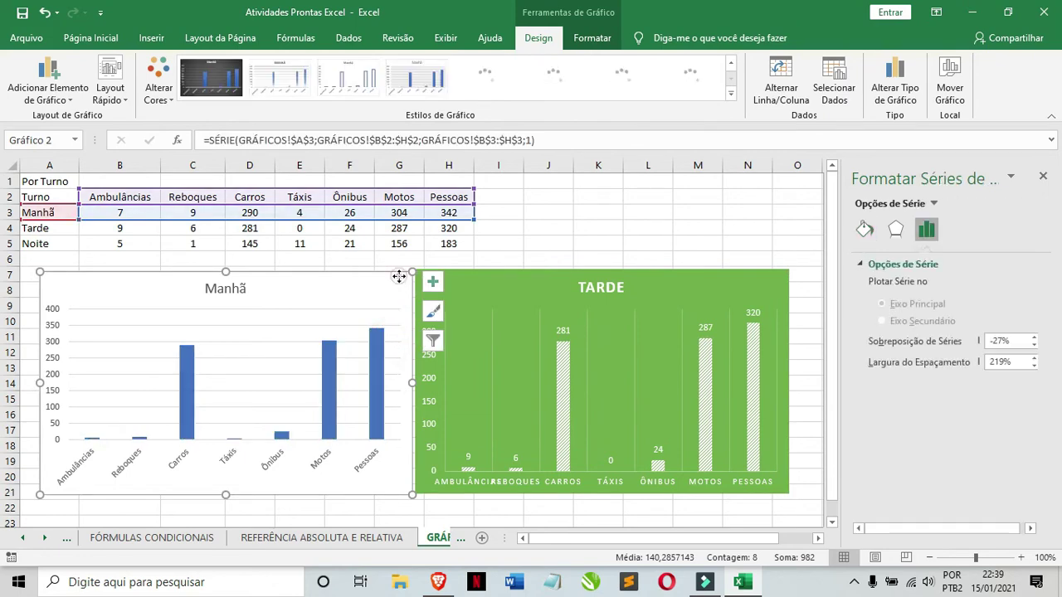
key("Delete")
left_click(439, 301)
key("Delete")
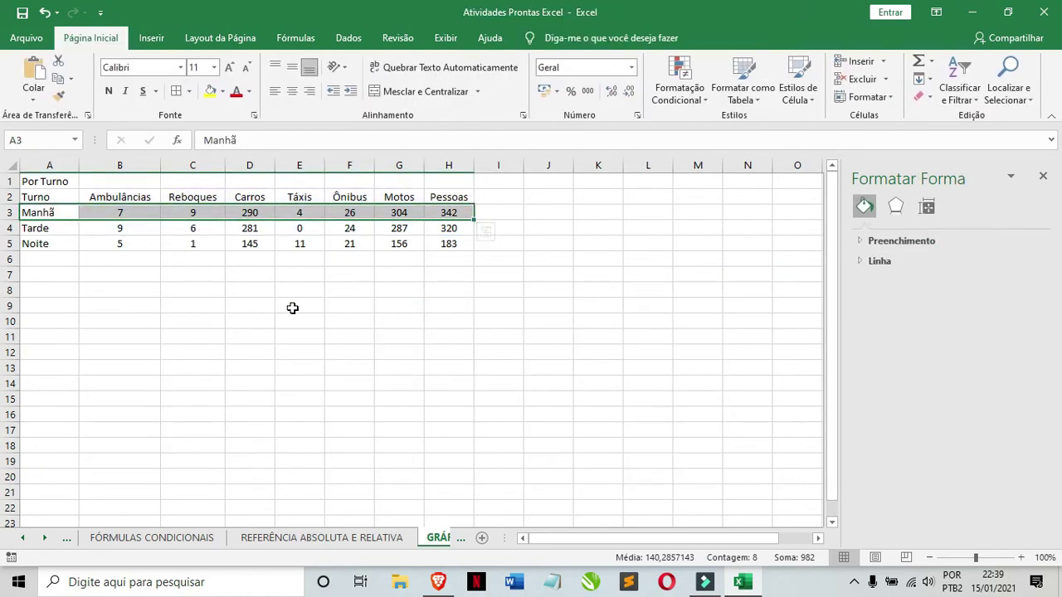
left_click(293, 306)
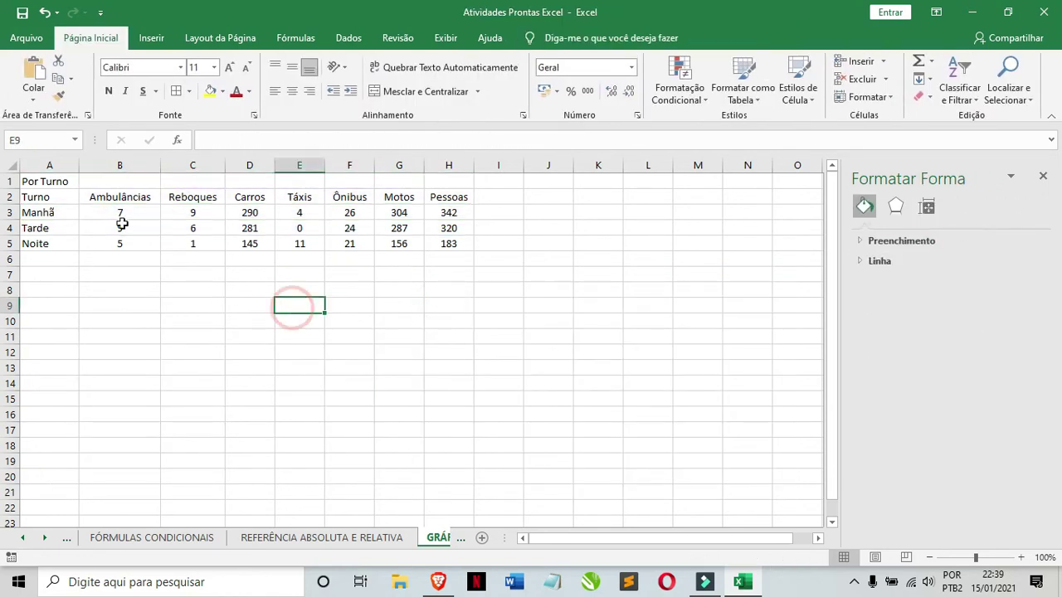
left_click(1043, 176)
Insert a recommended clustered column chart from the Turno and Ambulâncias columns (A2:B5), and place it directly below the table.
left_click_drag(109, 198, 119, 244)
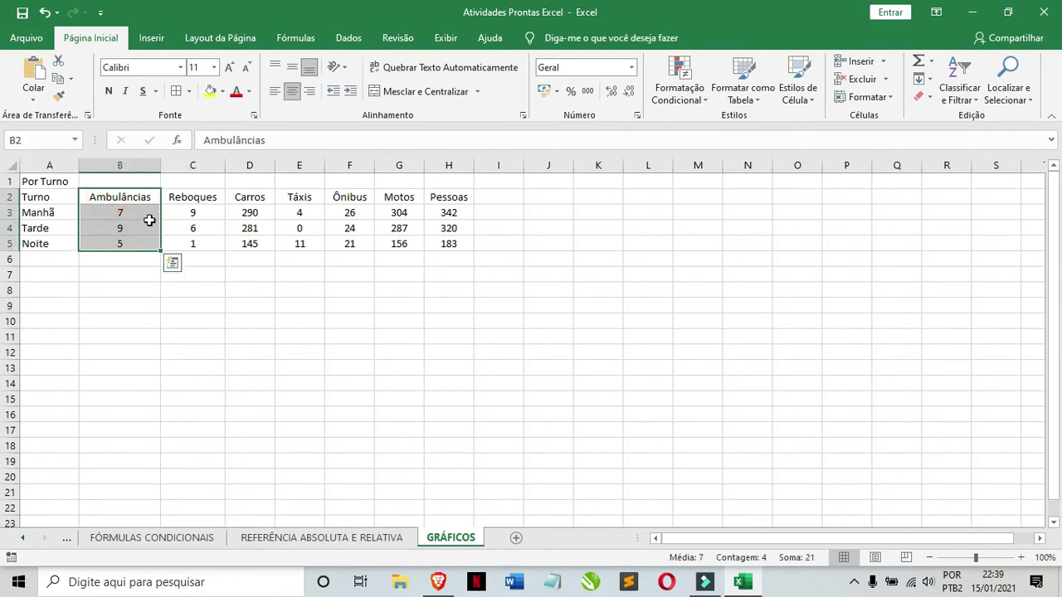
left_click_drag(184, 198, 196, 248)
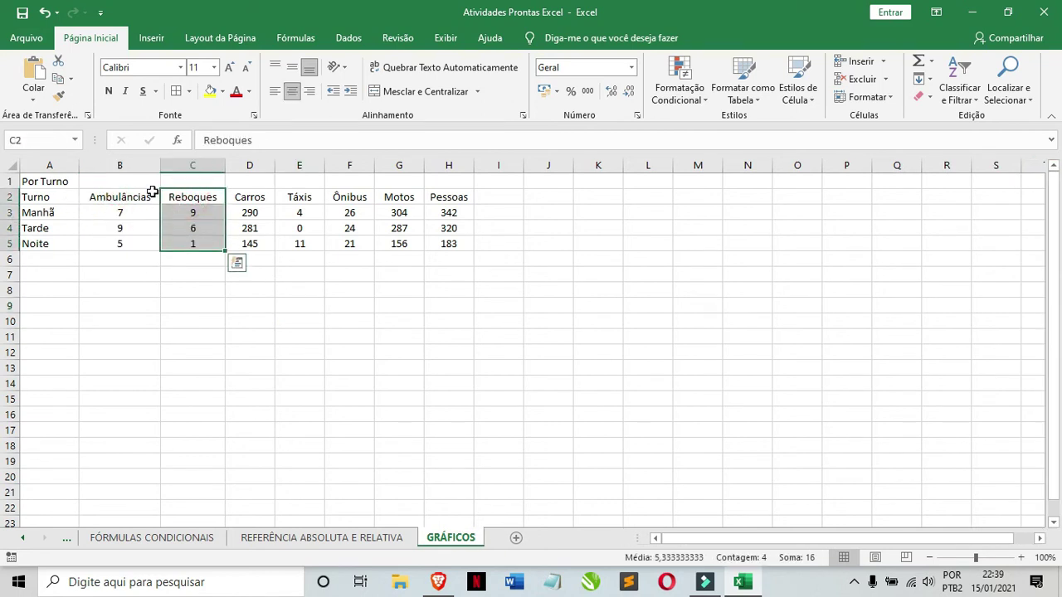
left_click_drag(152, 192, 154, 243)
left_click_drag(61, 199, 65, 240)
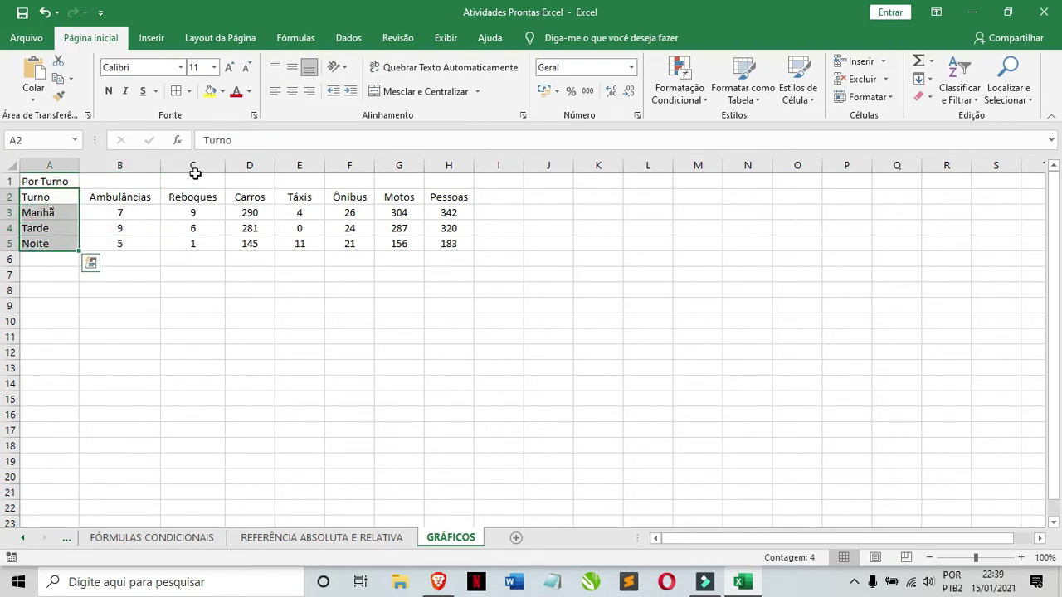
left_click_drag(147, 195, 142, 242)
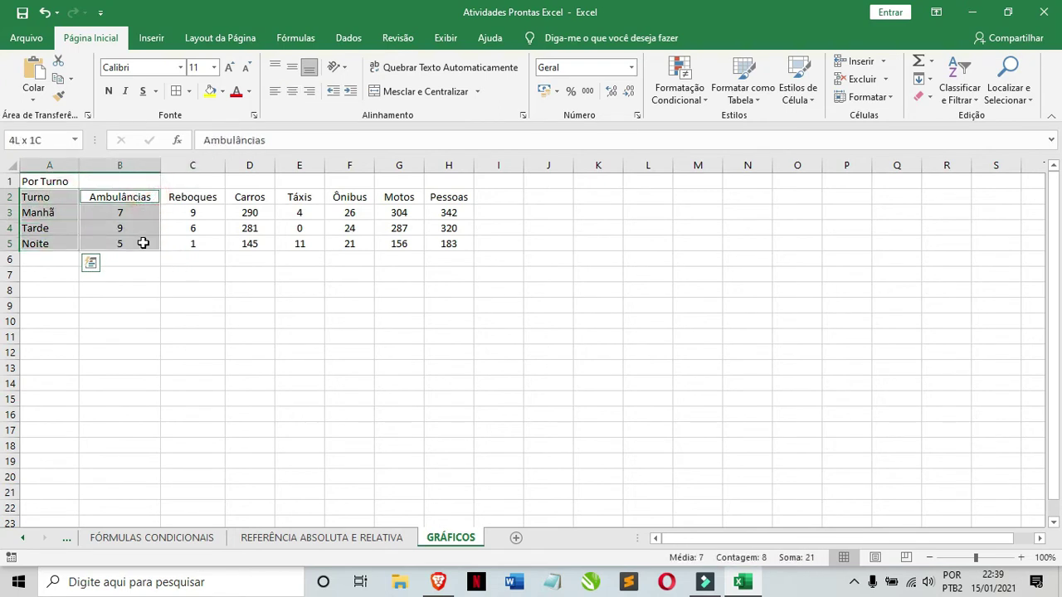
left_click(151, 38)
left_click(407, 83)
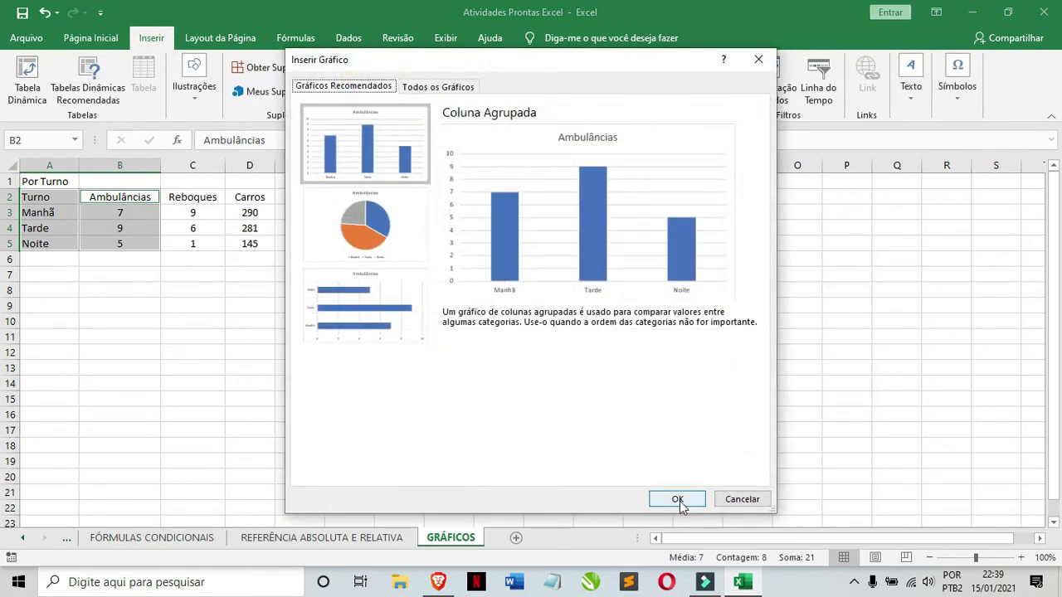
left_click(678, 500)
left_click_drag(419, 239, 96, 275)
left_click(466, 370)
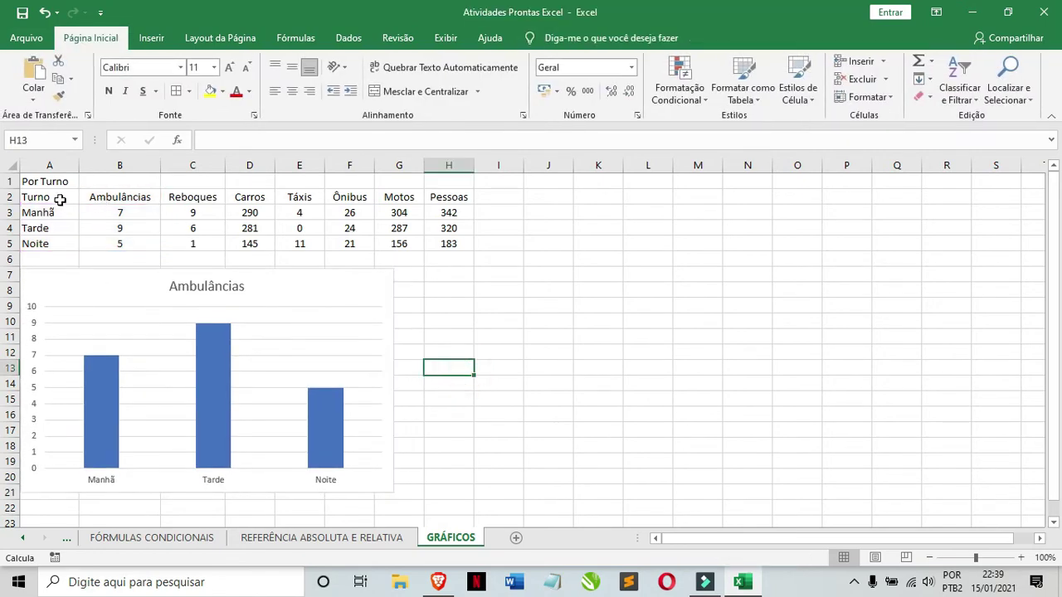
Insert a recommended clustered column chart from A2:A5 and the Reboques column C2:C5, and place it beside the Ambulâncias chart.
left_click_drag(60, 199, 52, 242)
left_click_drag(192, 194, 211, 244, "ctrl")
left_click(152, 37)
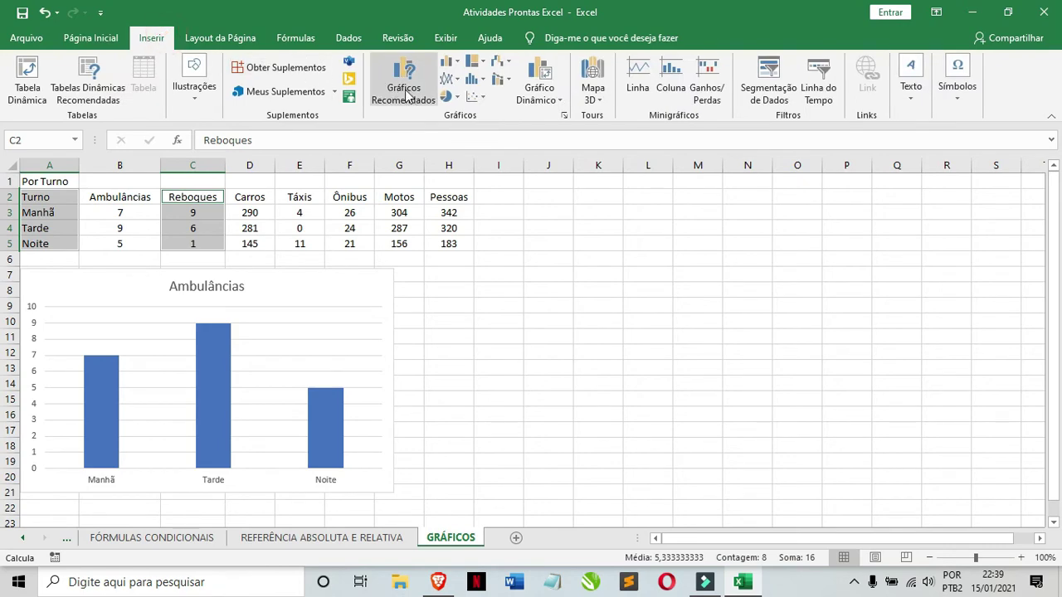
left_click(404, 83)
left_click(674, 498)
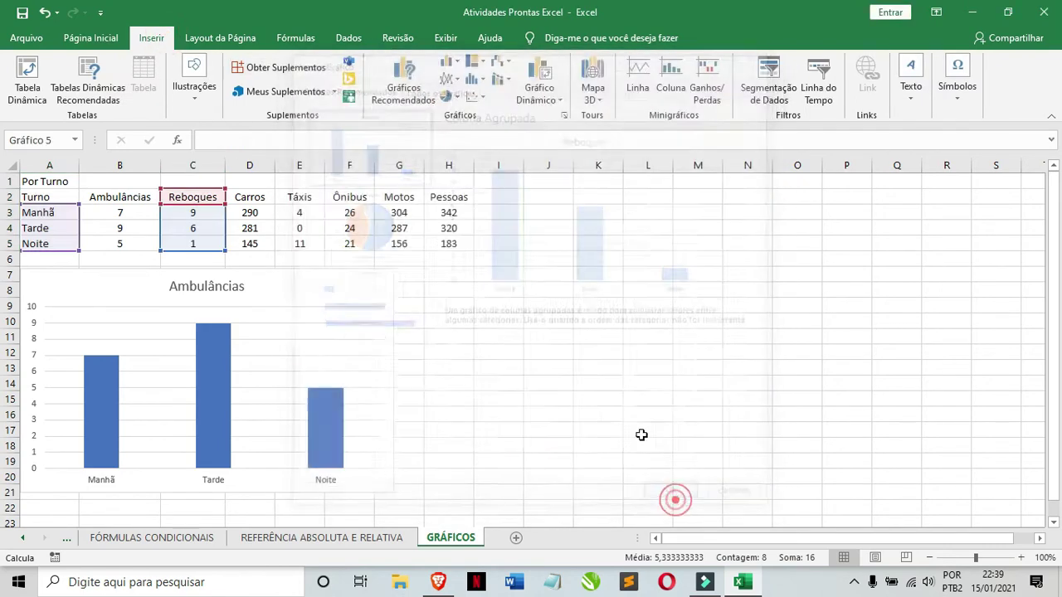
left_click_drag(505, 246, 556, 266)
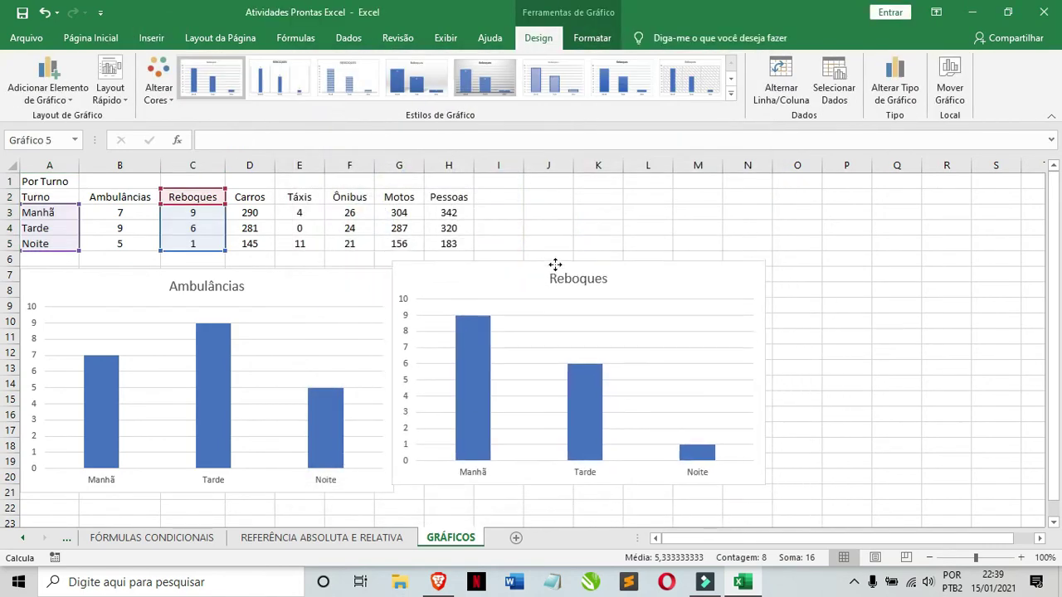
left_click(601, 213)
left_click_drag(136, 199, 124, 246)
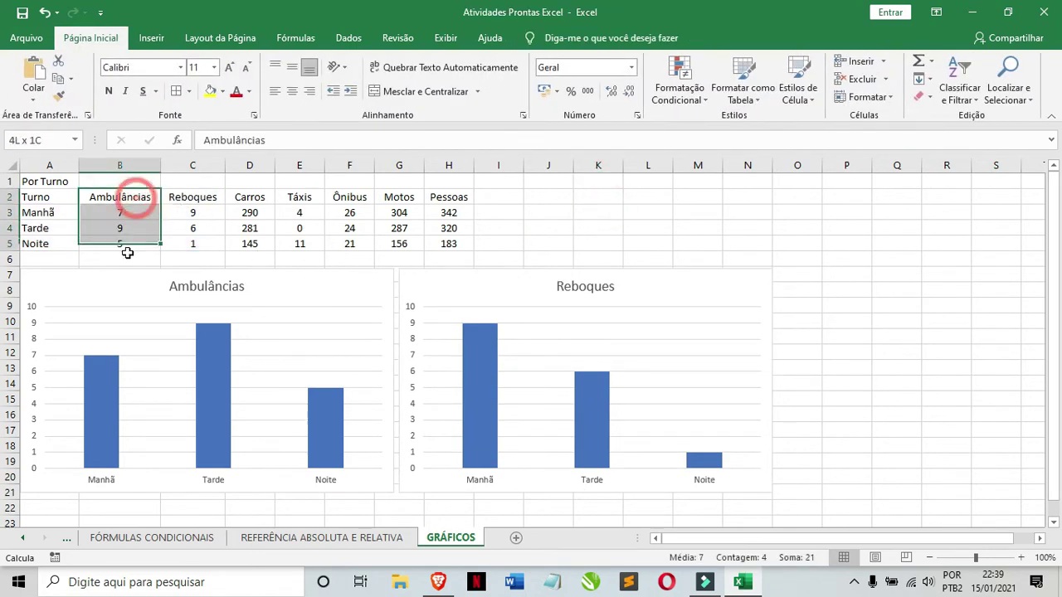
left_click(133, 211)
left_click_drag(44, 207, 449, 209)
left_click(39, 218)
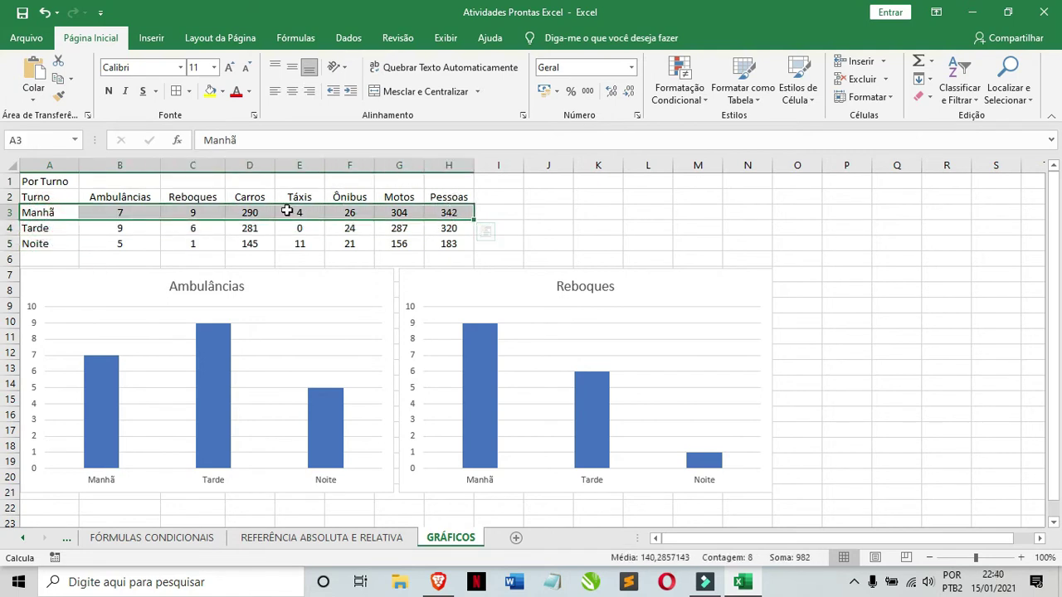
left_click_drag(123, 198, 129, 244)
left_click_drag(53, 198, 71, 240)
left_click_drag(116, 196, 120, 242)
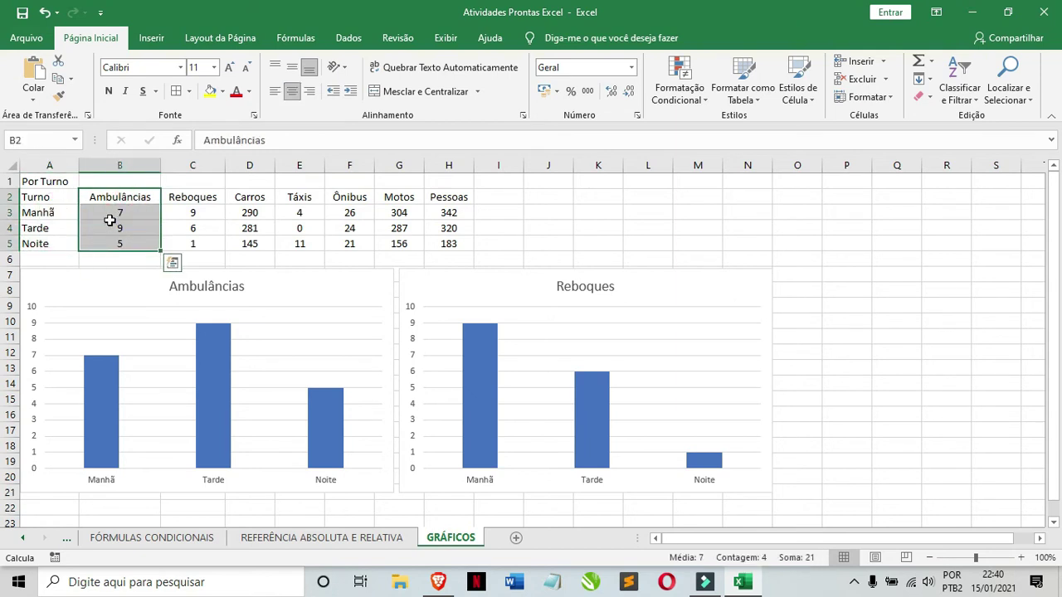
Delete the Reboques and Ambulâncias charts and clear the cell selection.
left_click(424, 269)
key("Delete")
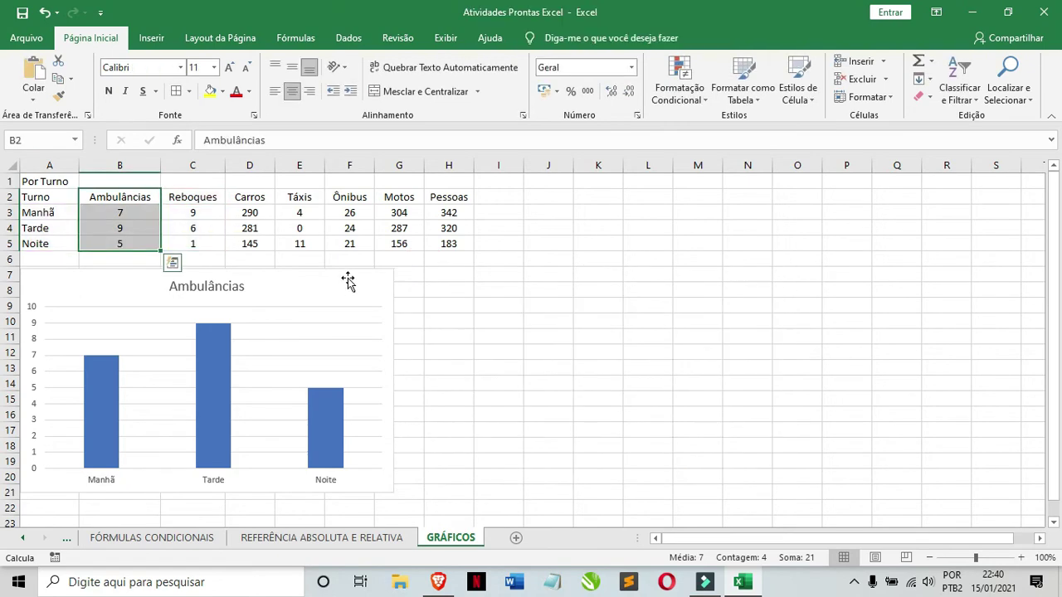
left_click(348, 273)
key("Delete")
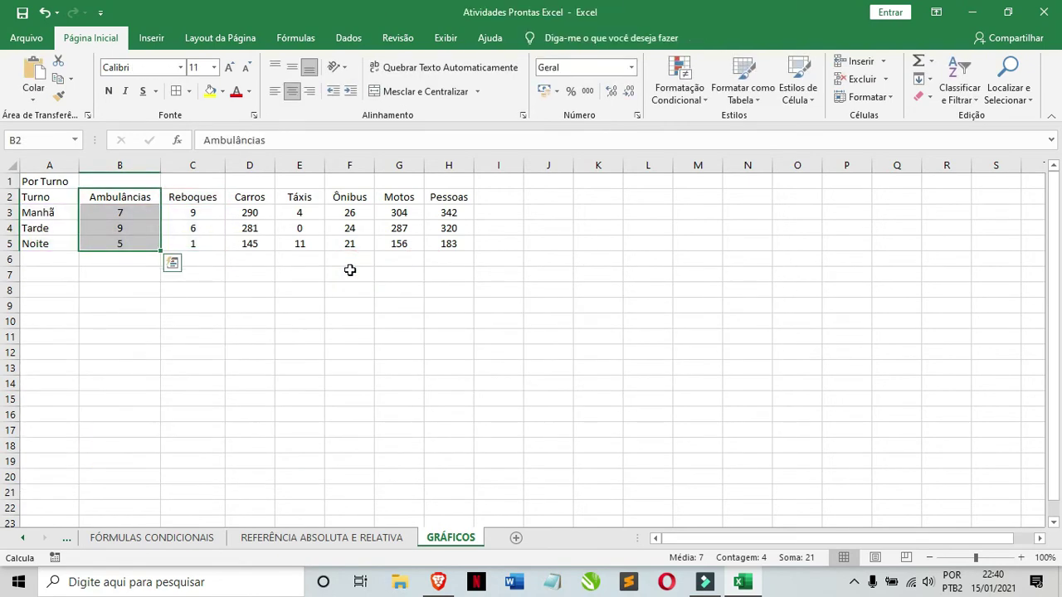
left_click(350, 270)
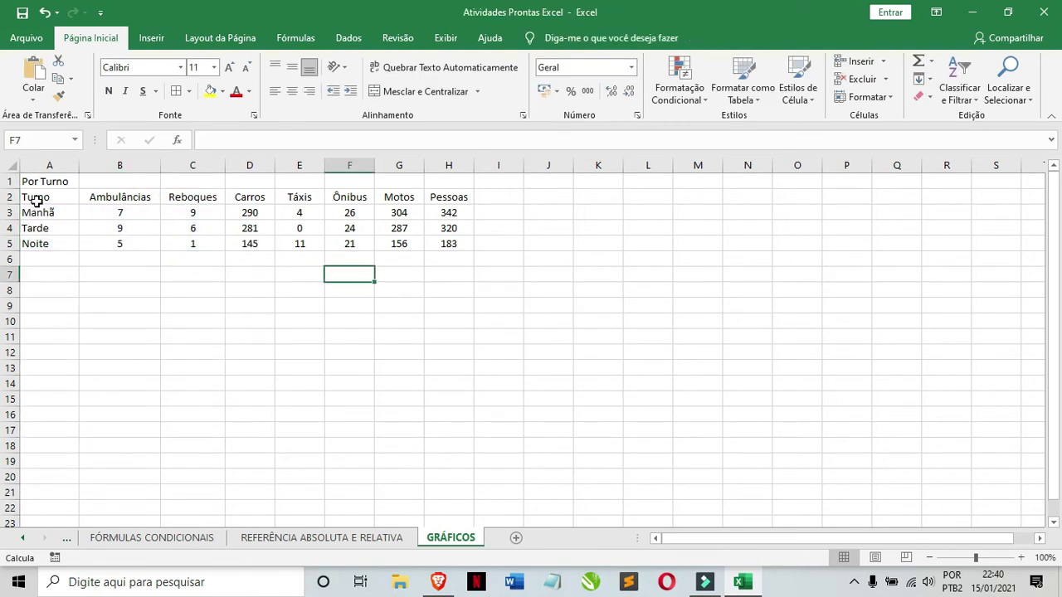
Insert a recommended clustered column chart (Coluna Agrupada) from the whole table A2:H5 and move it below the table, starting around row 7.
left_click_drag(36, 200, 456, 197)
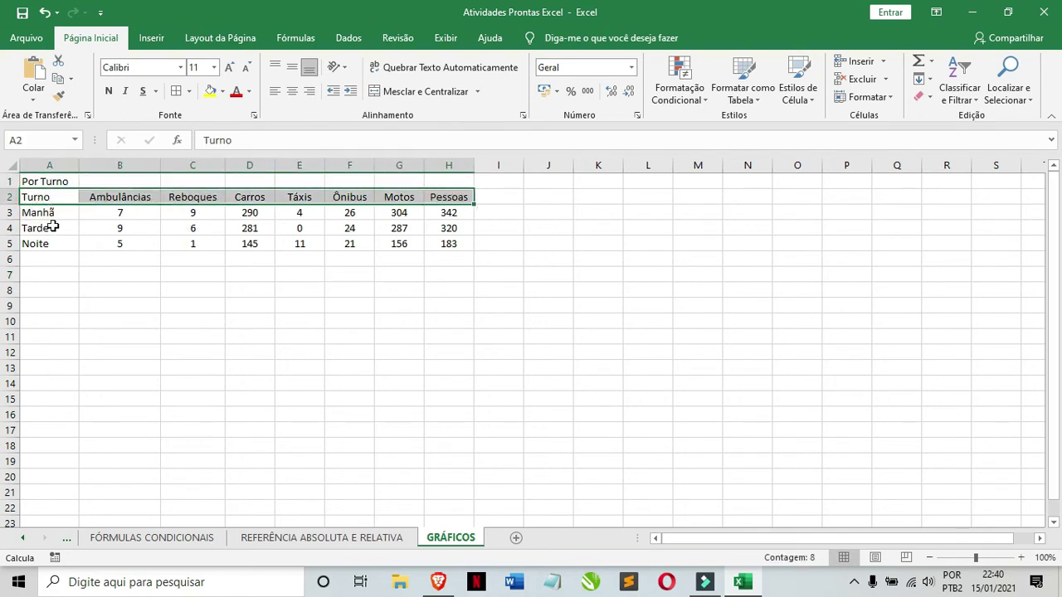
left_click_drag(52, 213, 445, 241)
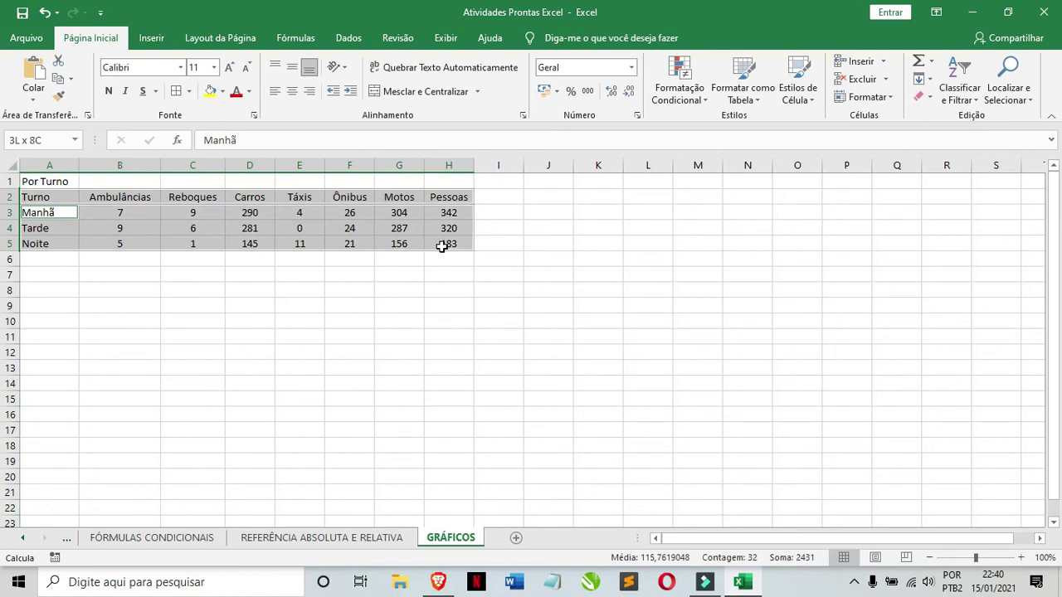
left_click(151, 37)
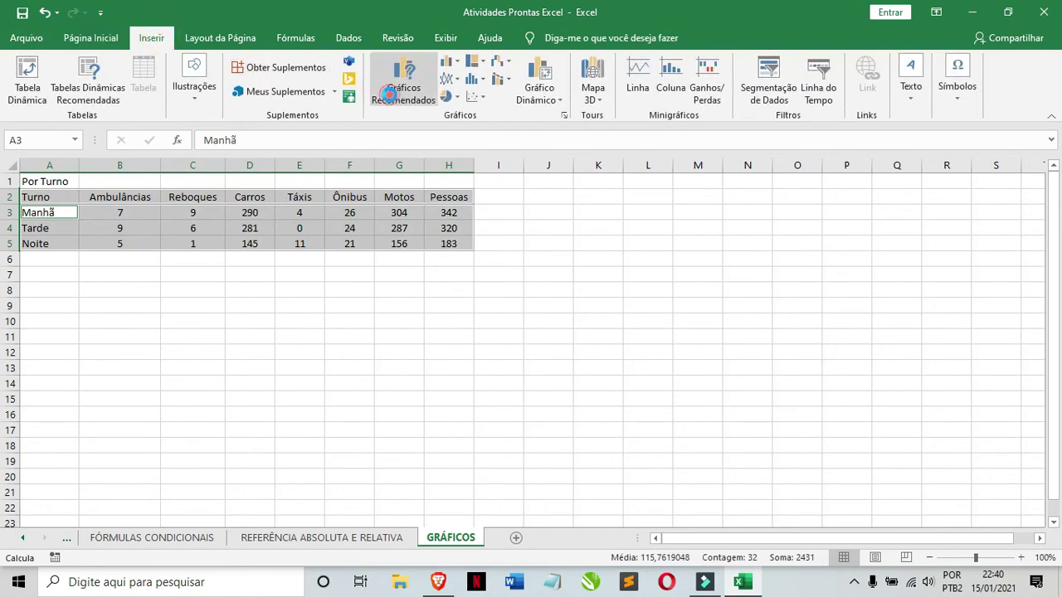
left_click(407, 90)
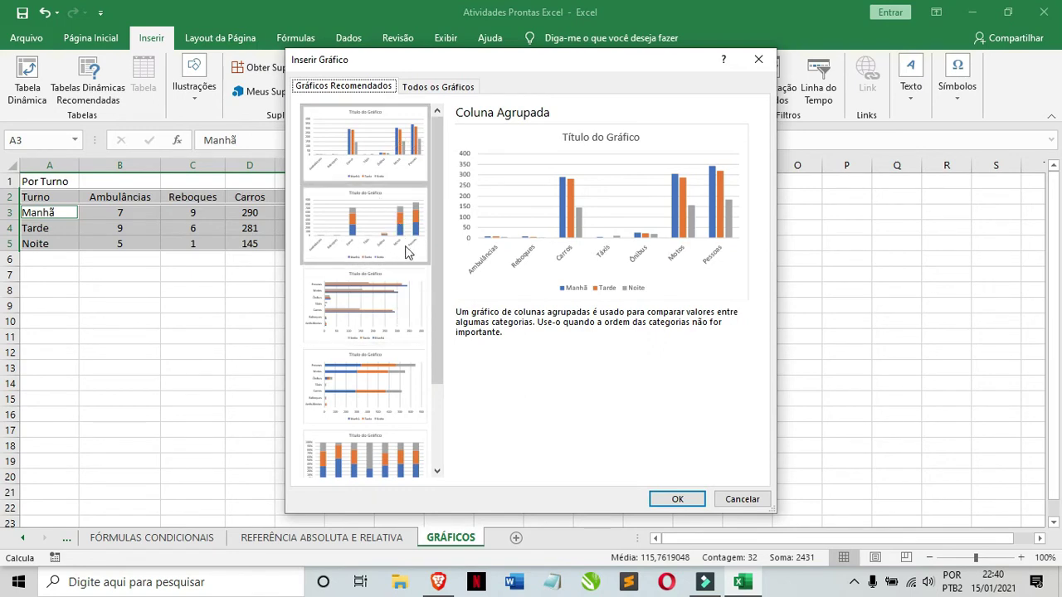
left_click(677, 501)
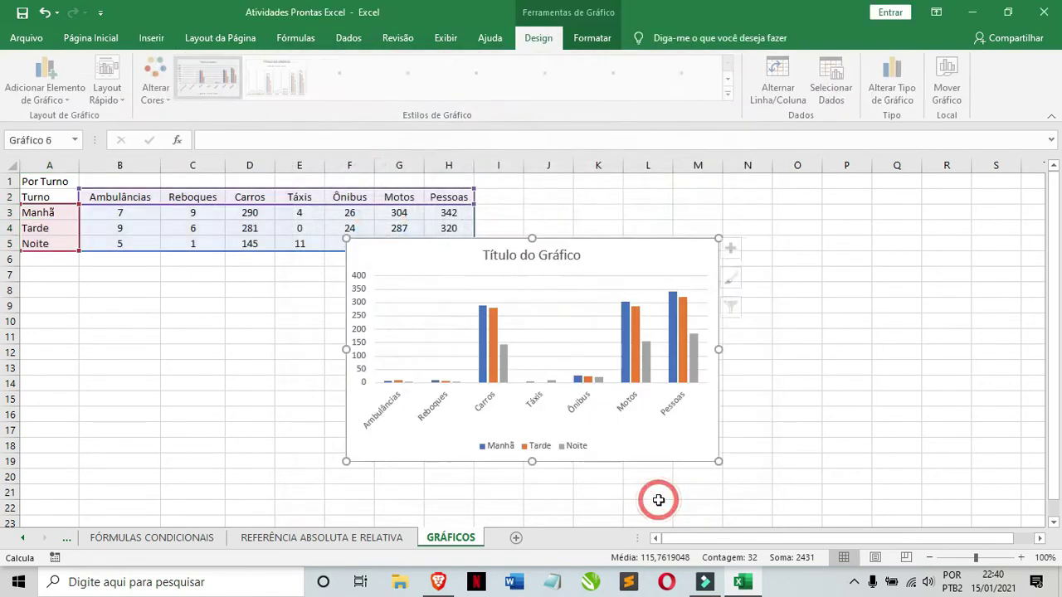
left_click_drag(560, 241, 378, 274)
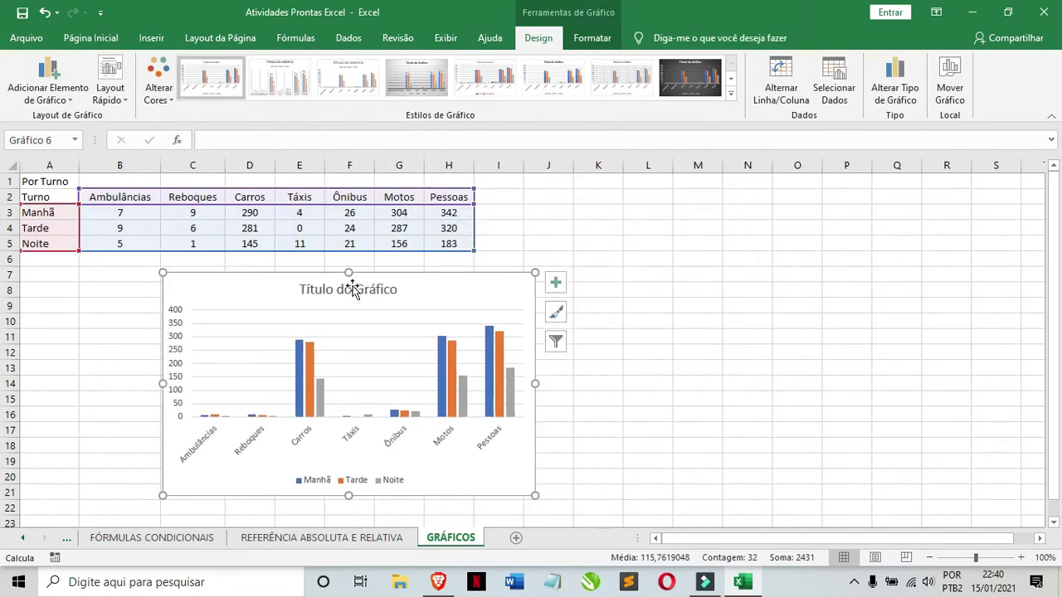
Apply the second chart style, with data labels and the legend under the title, and title the chart "GRÁFICO DE TRAFEGO DA BALSA".
left_click(351, 286)
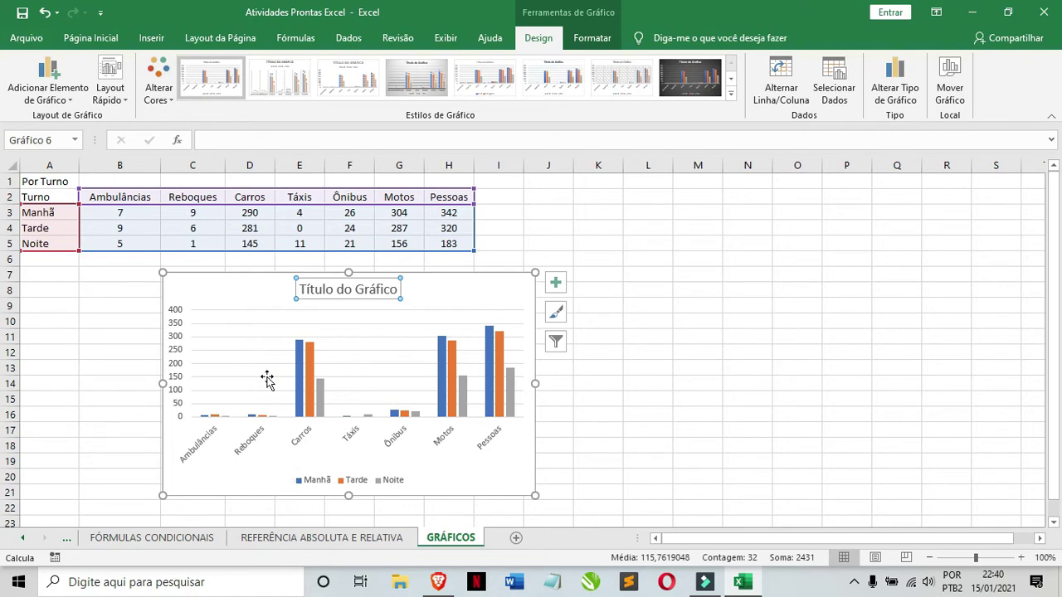
left_click(274, 87)
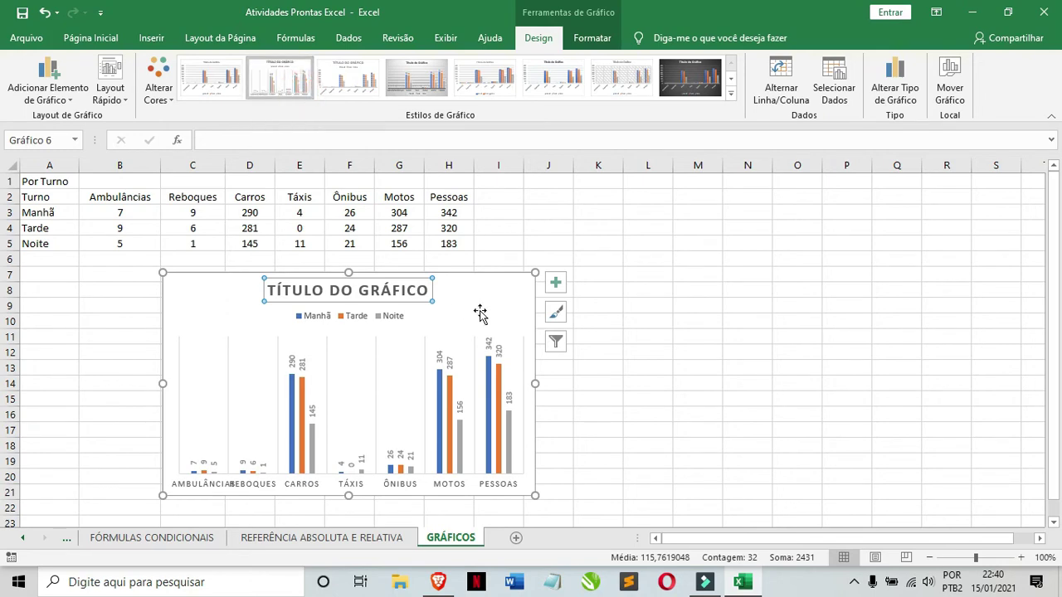
left_click(403, 290)
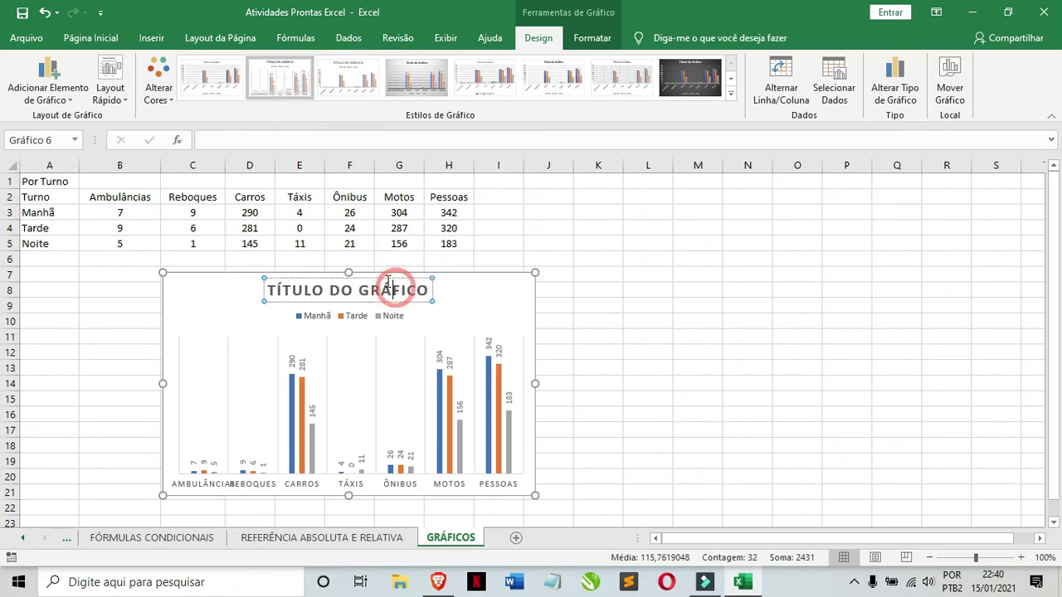
left_click(342, 289)
key("ctrl+a")
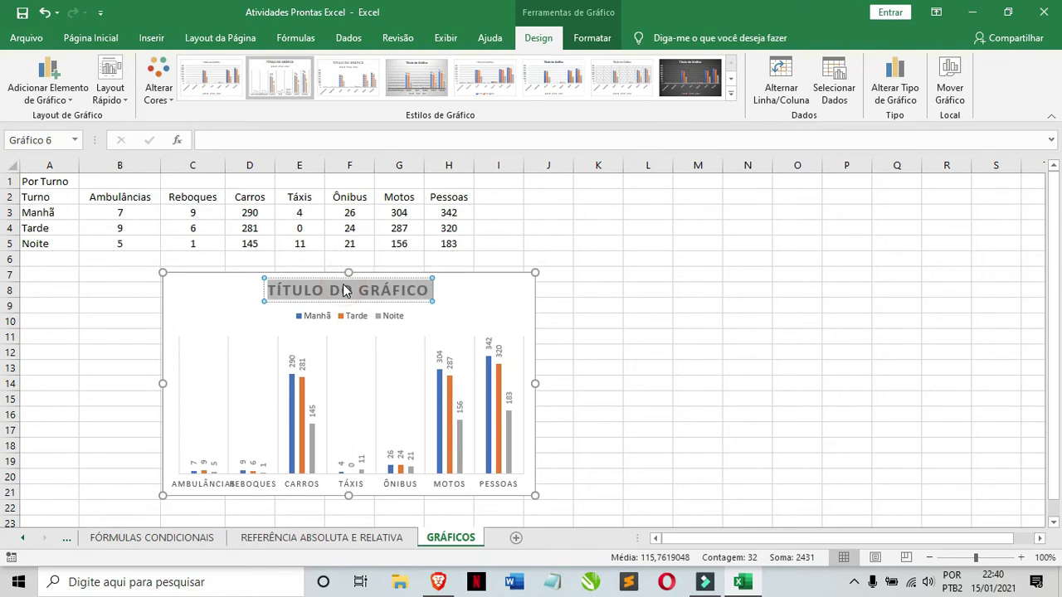
type("GRÁFICO DE")
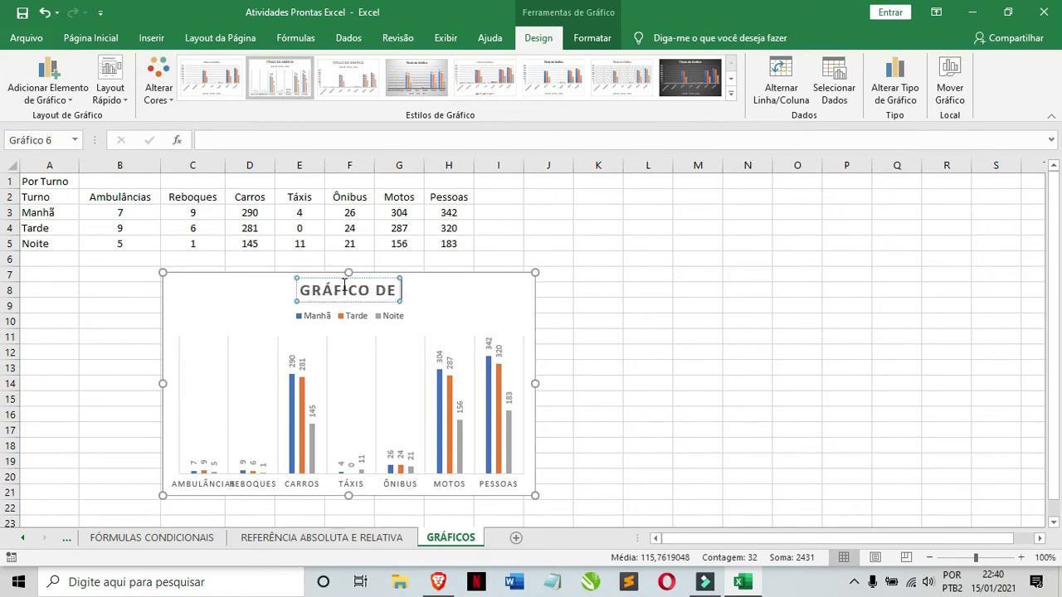
type(" TRÁFEGO")
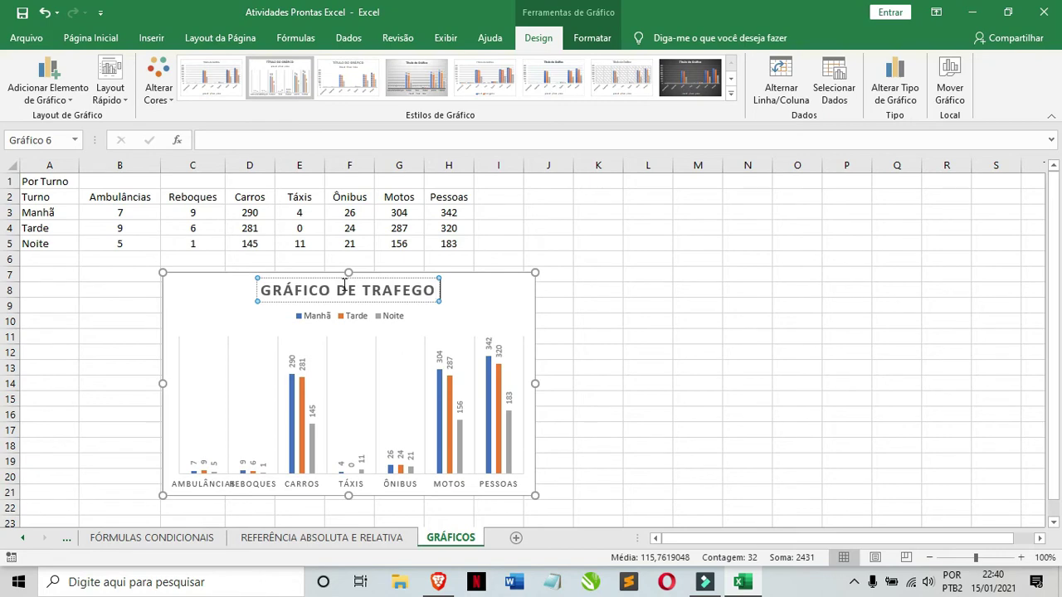
type(" DA BALSA")
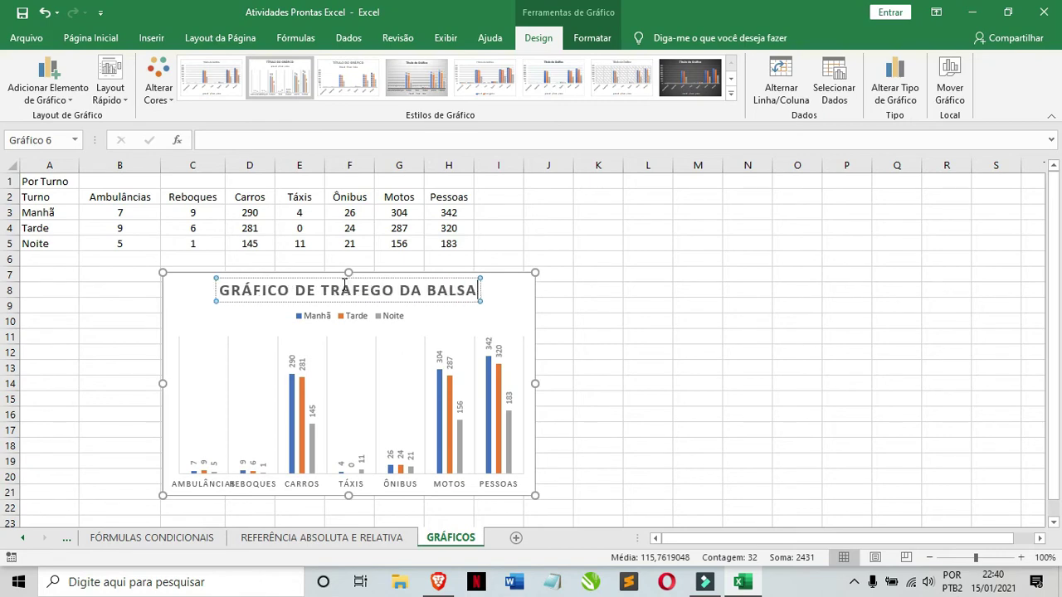
left_click(746, 373)
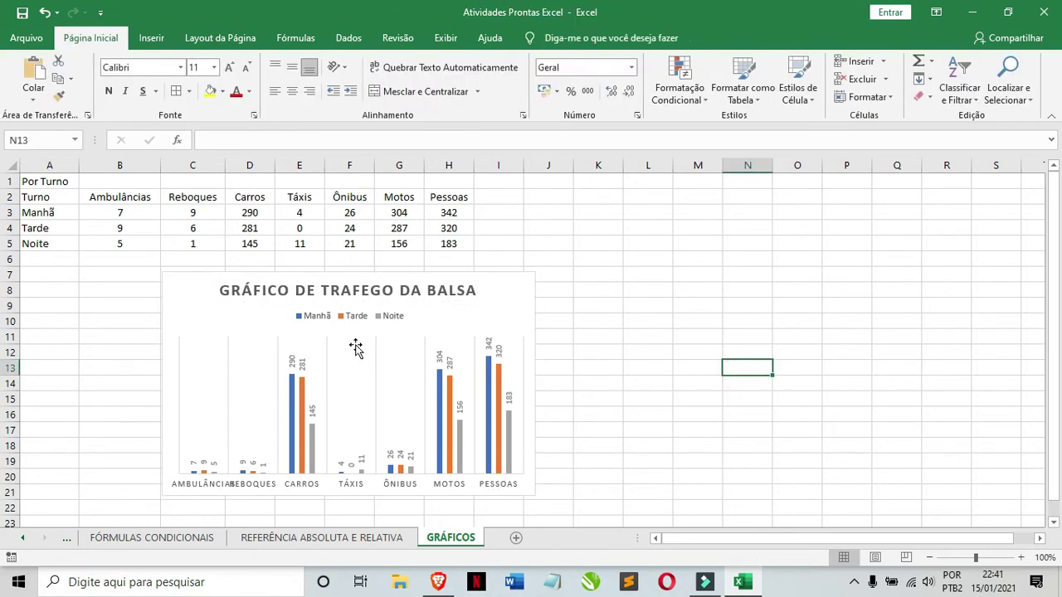
left_click(361, 495)
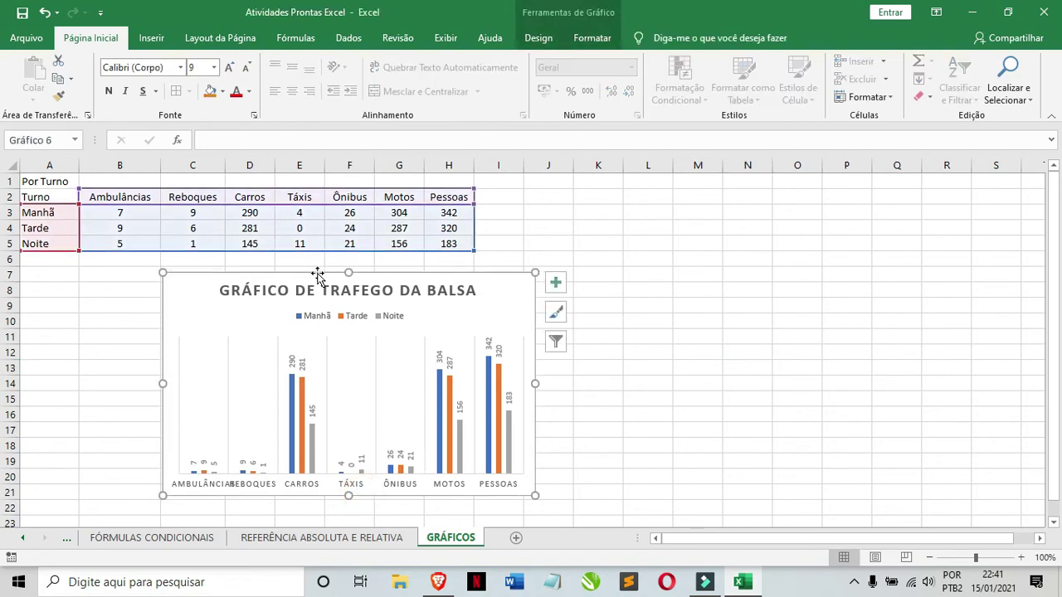
Move the chart to the sheet's first column, directly below the Por Turno table, and deselect it.
left_click_drag(317, 275, 180, 271)
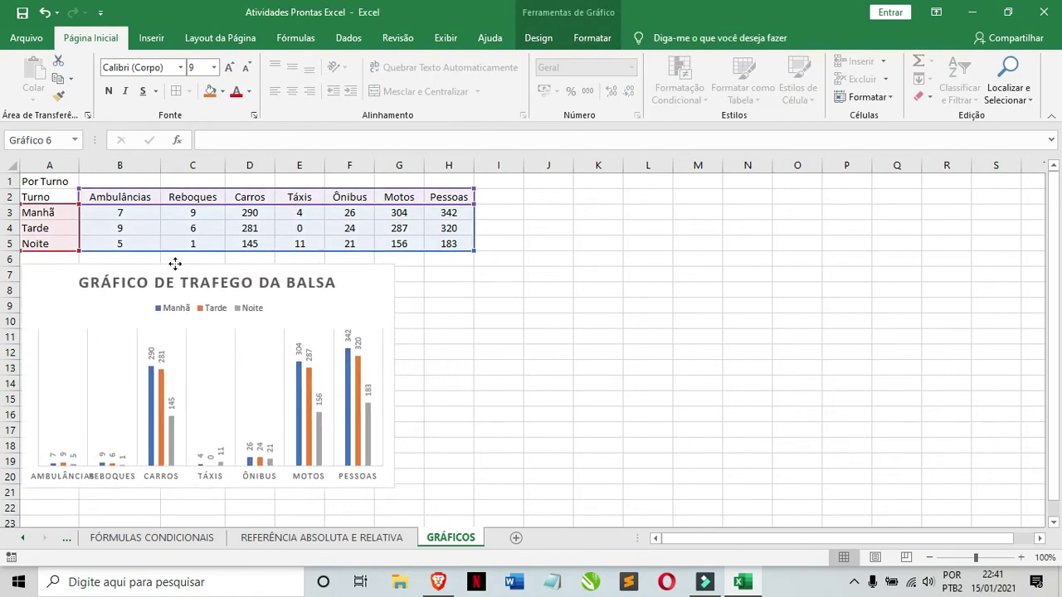
left_click(485, 318)
left_click_drag(52, 193, 448, 193)
left_click(56, 198)
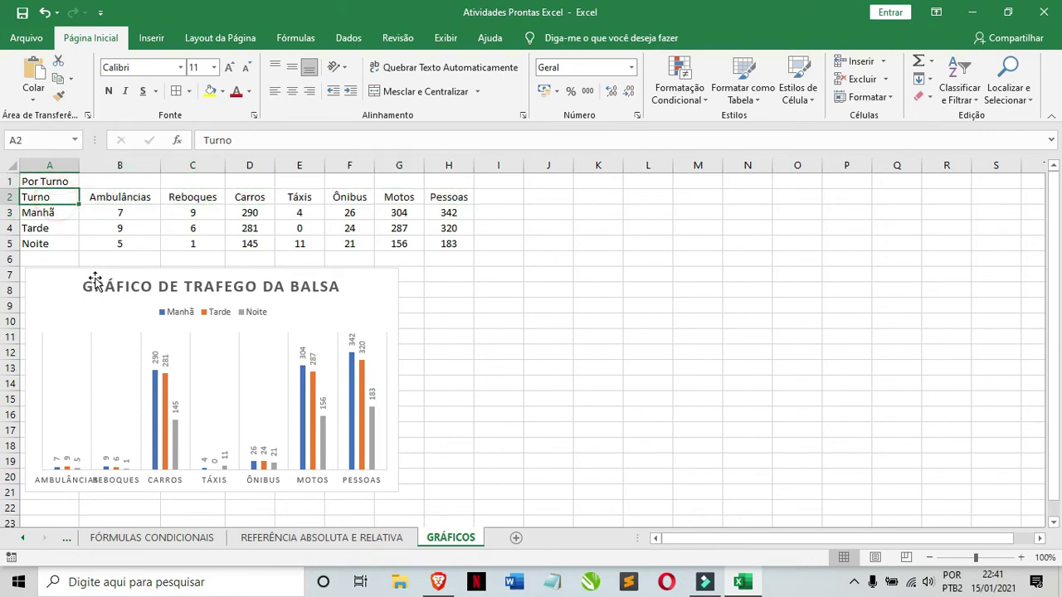
left_click(229, 268)
left_click(564, 415)
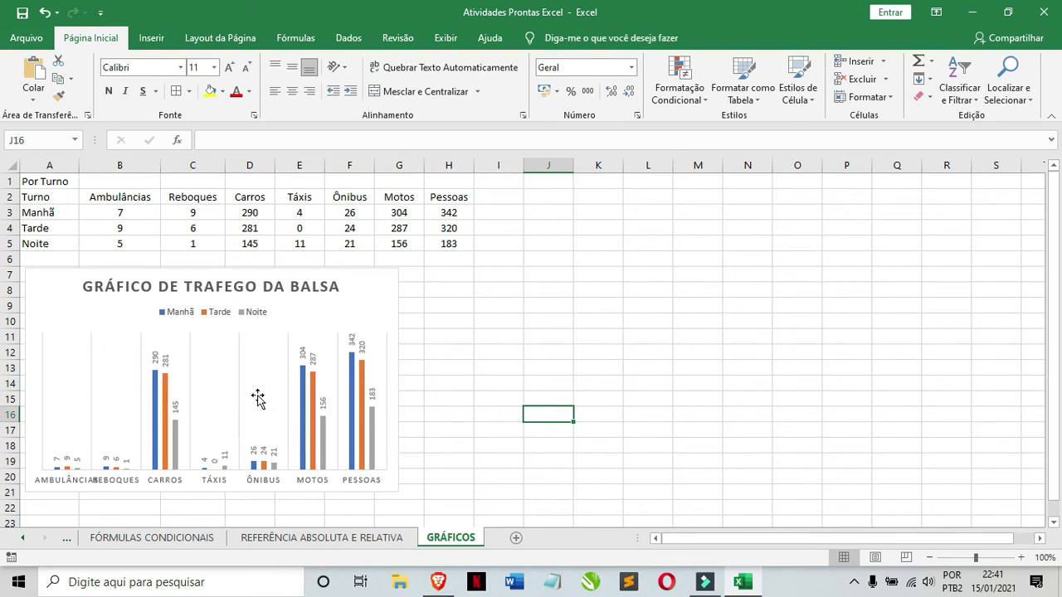
left_click(454, 305)
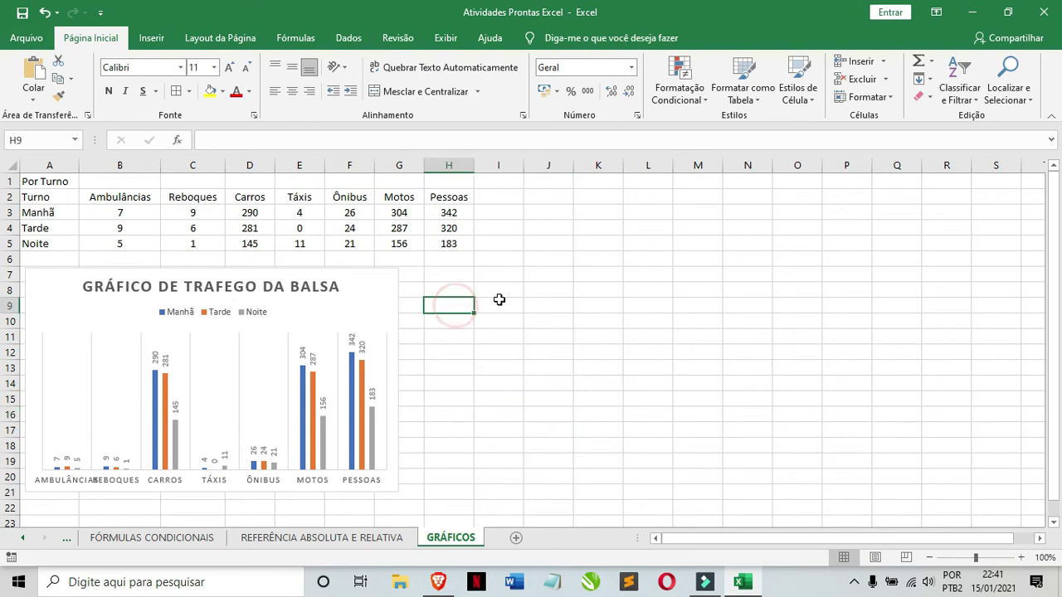
left_click(441, 269)
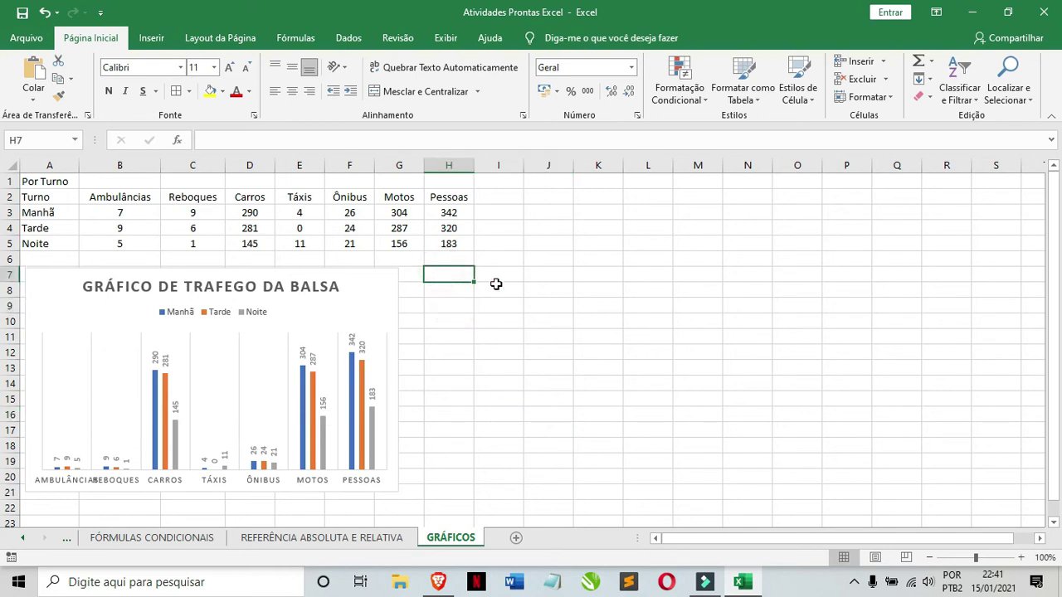
left_click(434, 288)
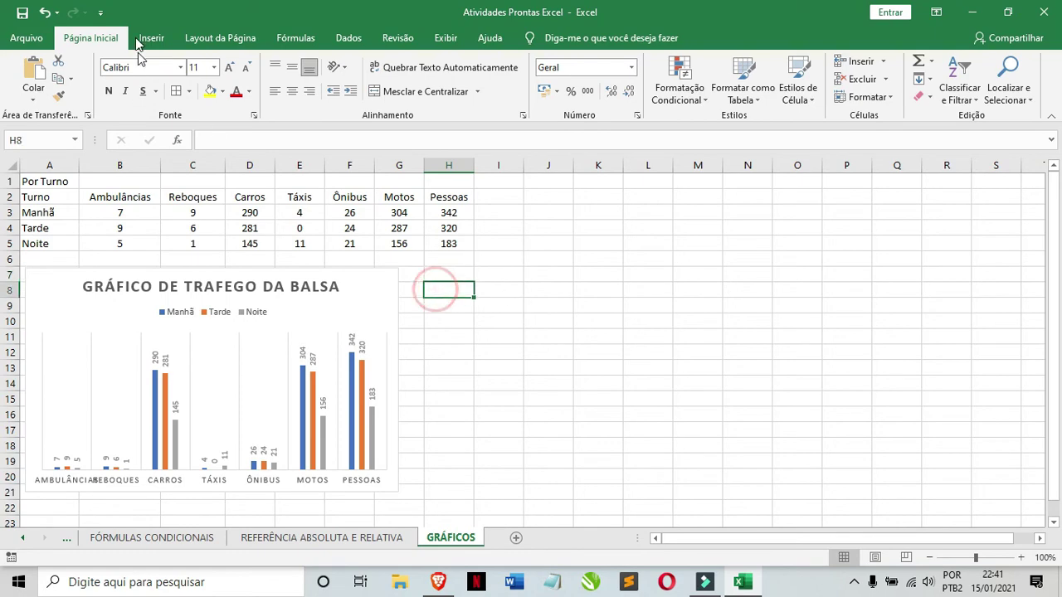
left_click(151, 39)
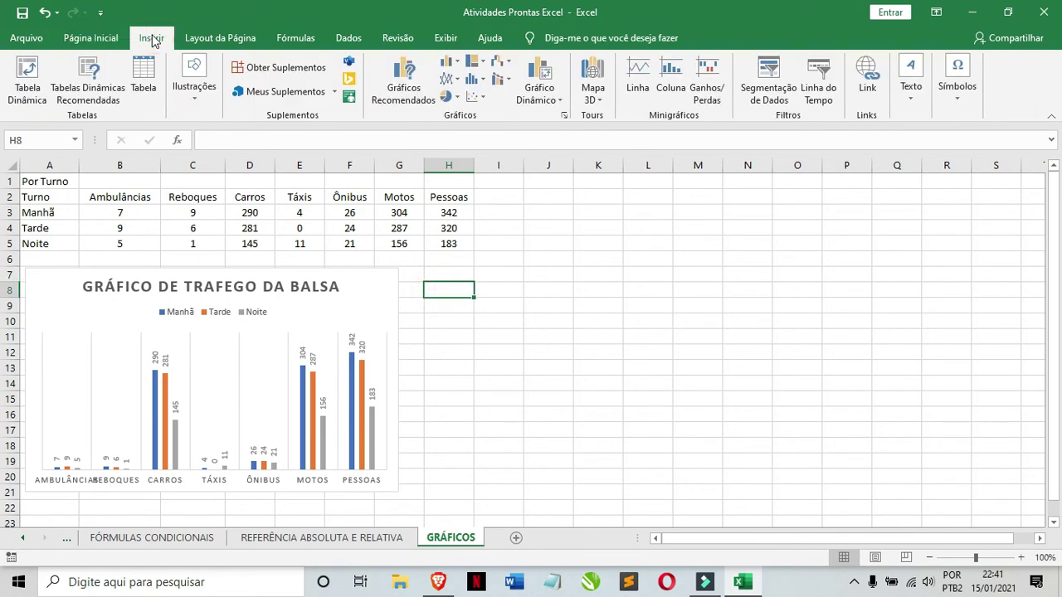
left_click(201, 43)
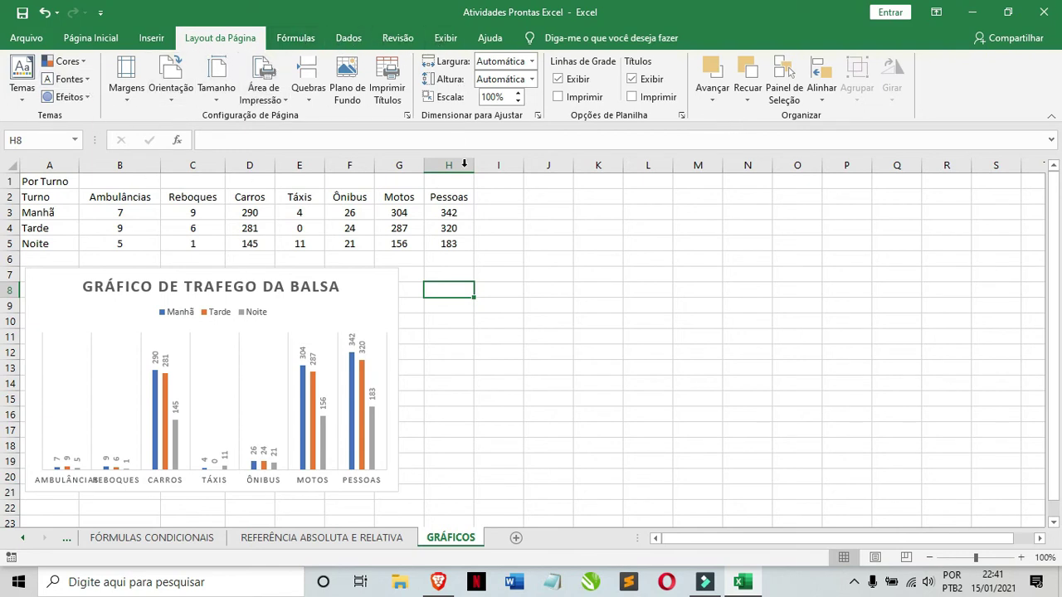
left_click(445, 37)
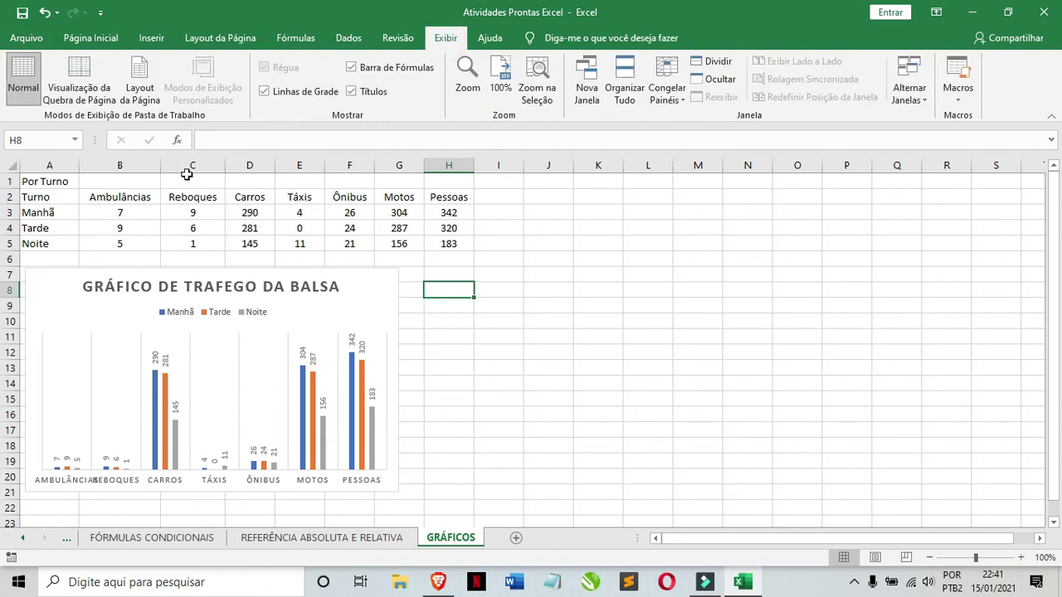
left_click(220, 37)
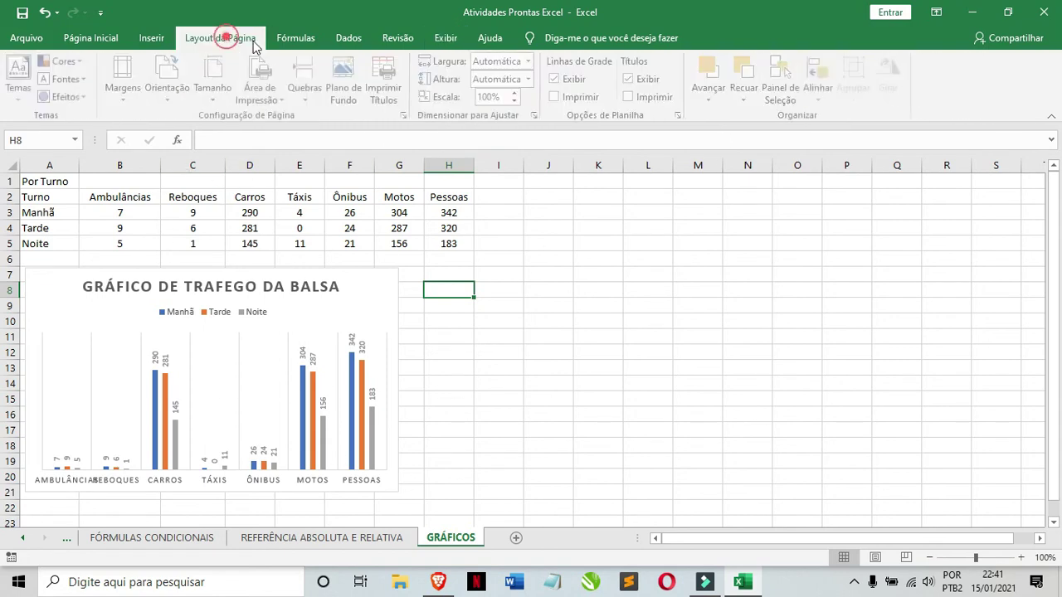
left_click(296, 37)
Hide the worksheet gridlines and show them again.
left_click(444, 37)
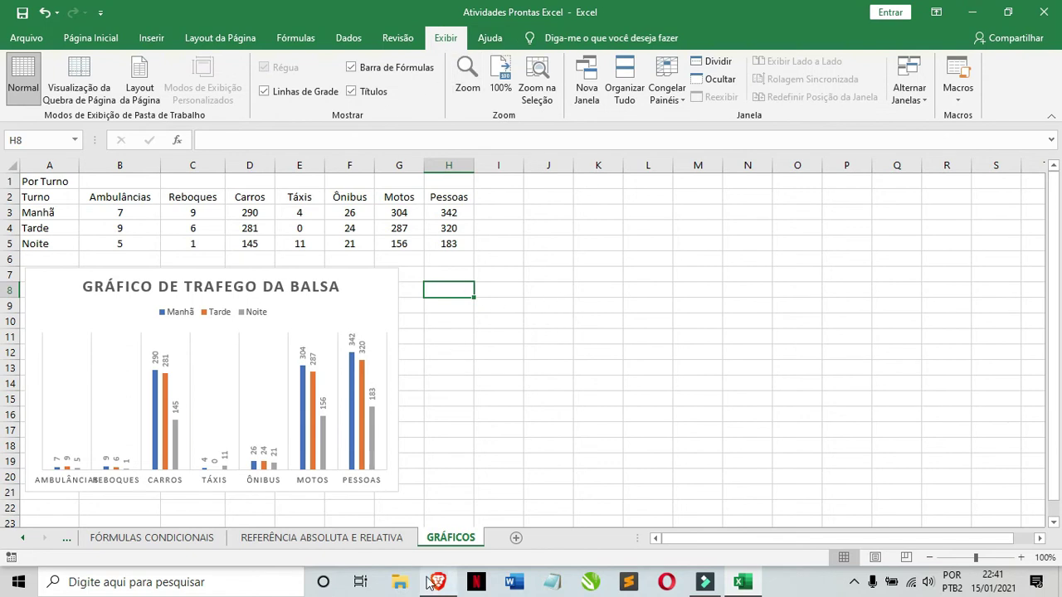
left_click(277, 98)
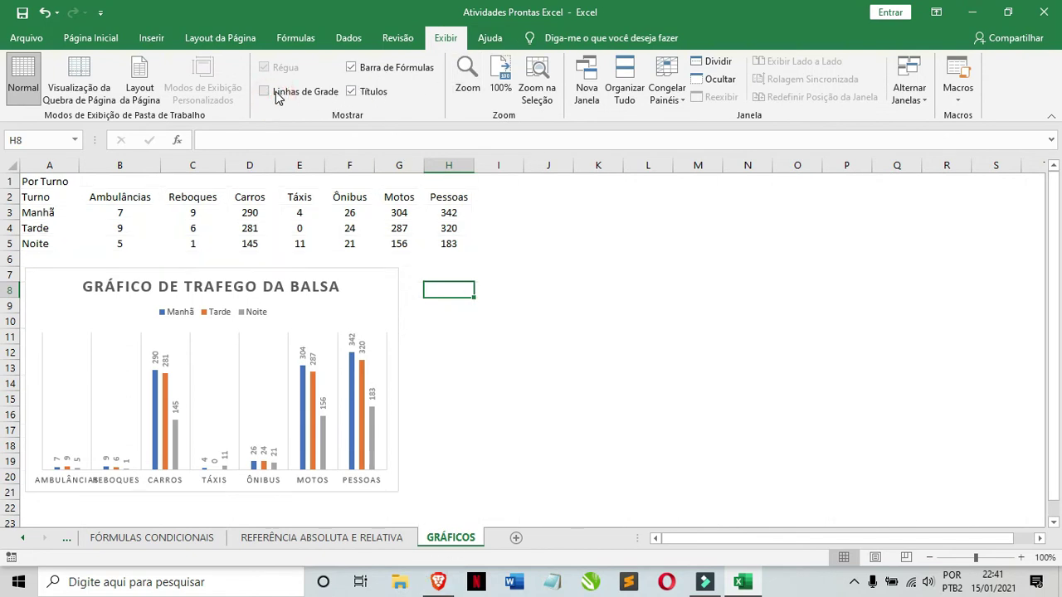
left_click(496, 354)
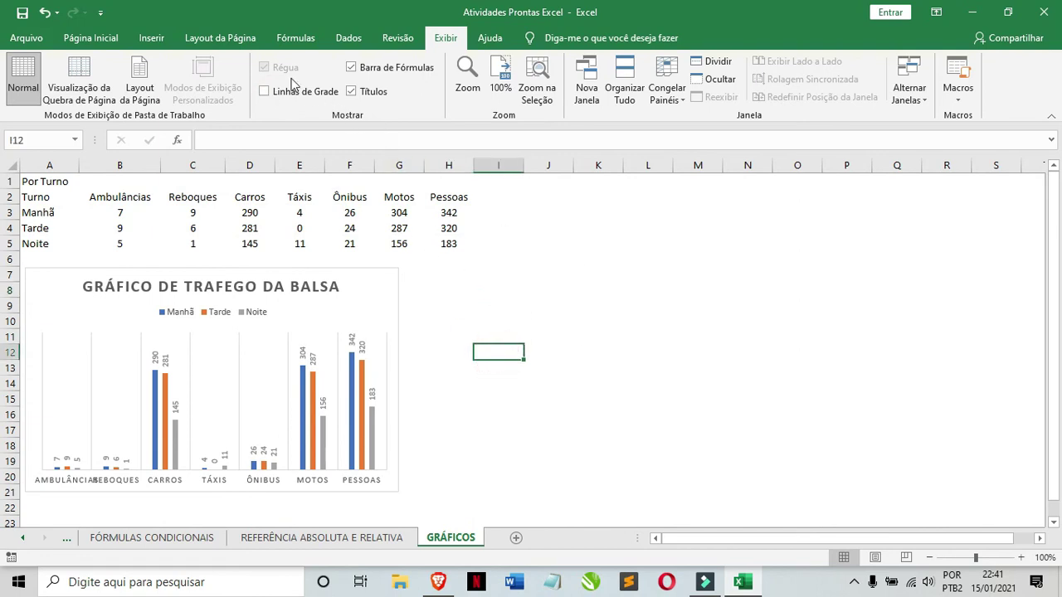
left_click(299, 97)
Toggle the row and column headings and the formula bar off and back on.
left_click(371, 97)
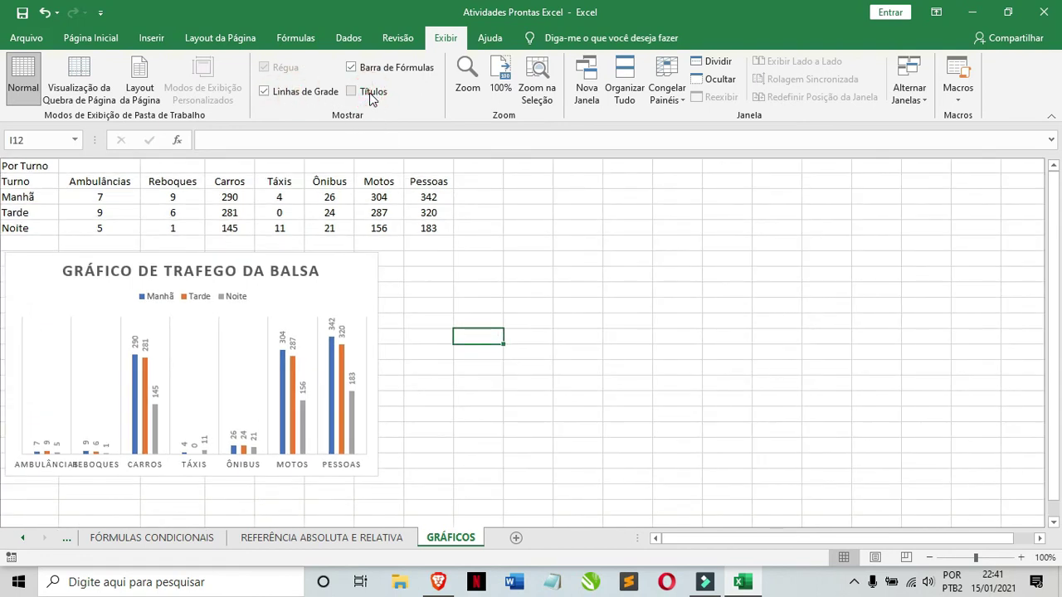
left_click(371, 97)
left_click(371, 97)
left_click(371, 97)
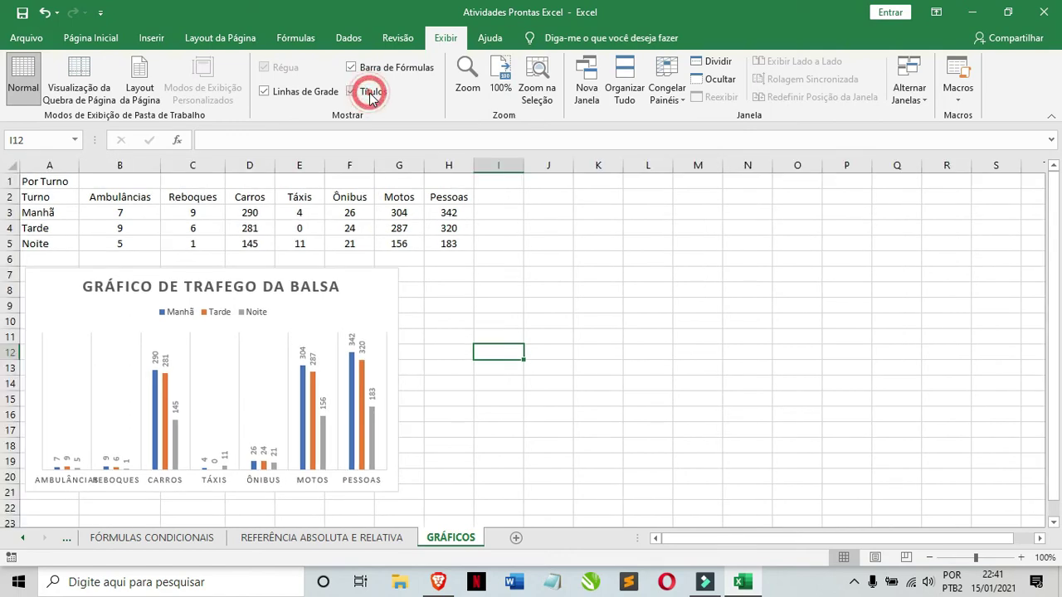
left_click(382, 68)
left_click(382, 68)
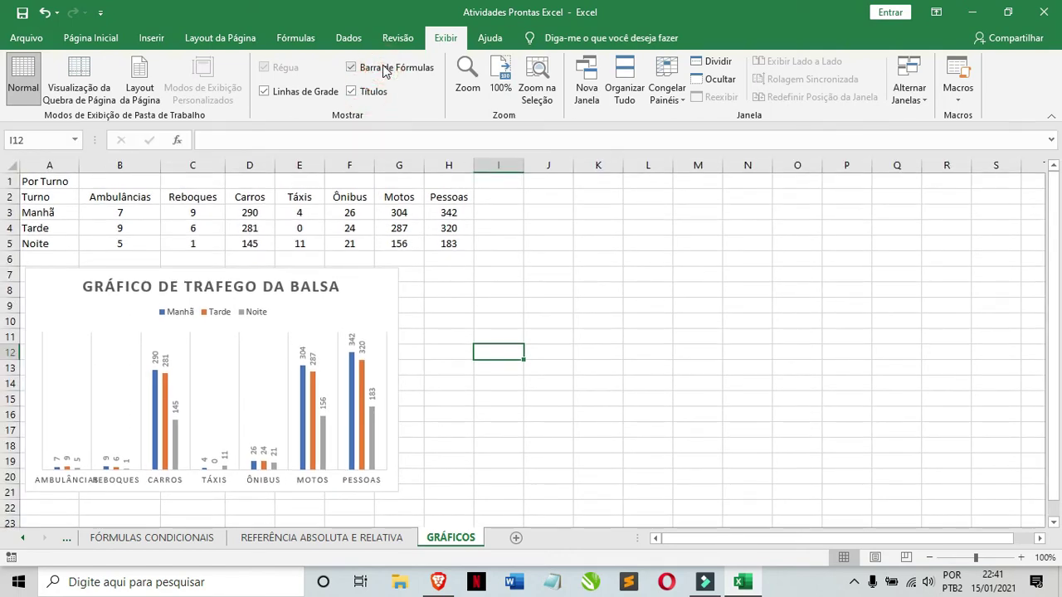
Examine the sheet in Page Break Preview and Page Layout view, and return to Normal view.
left_click(78, 91)
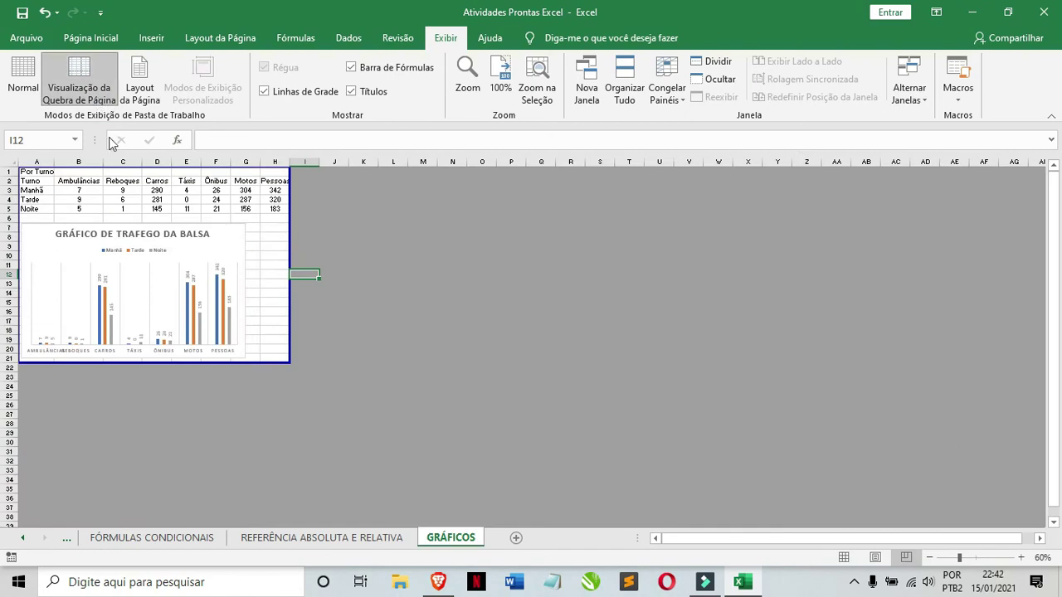
left_click(139, 87)
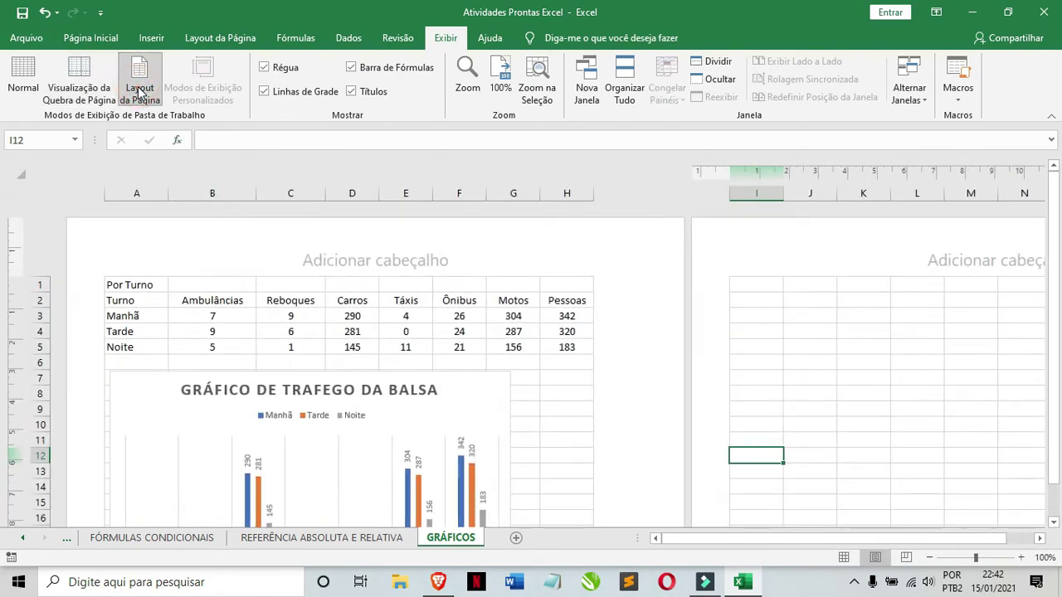
scroll(681, 360, "down", 5)
scroll(600, 370, "down", 10)
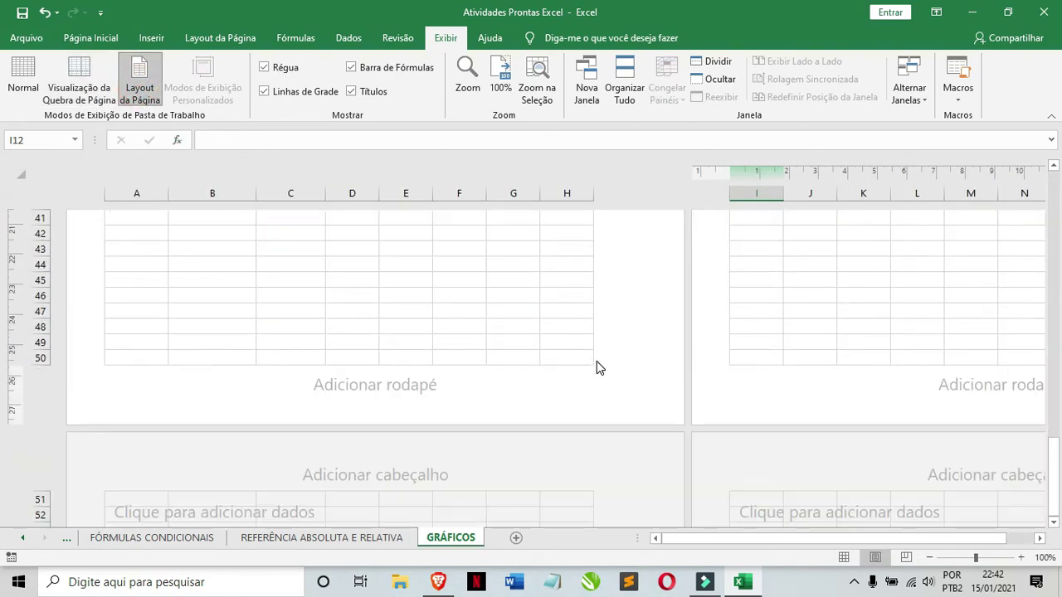
scroll(600, 367, "up", 6)
scroll(596, 361, "up", 10)
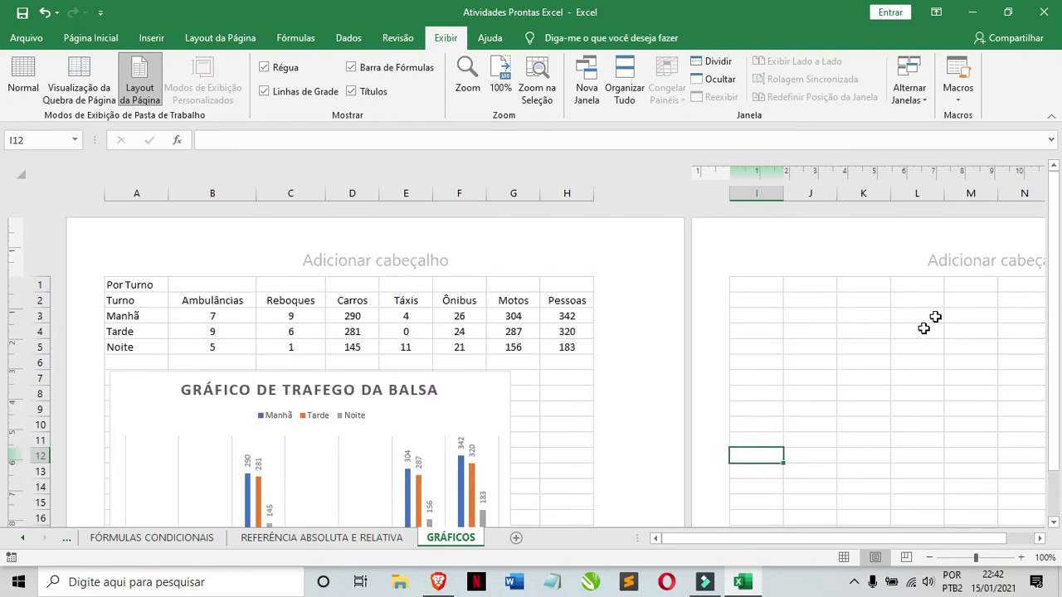
left_click(23, 79)
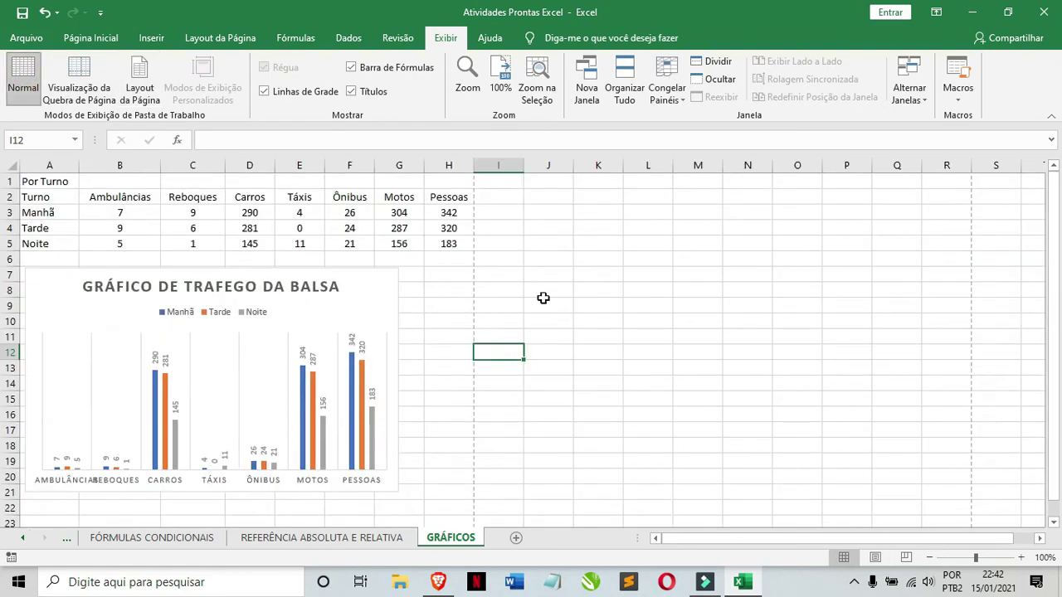
Examine the dashed page-break lines at 60% zoom, highlighting the cells of the first page.
scroll(493, 307, "down", 11)
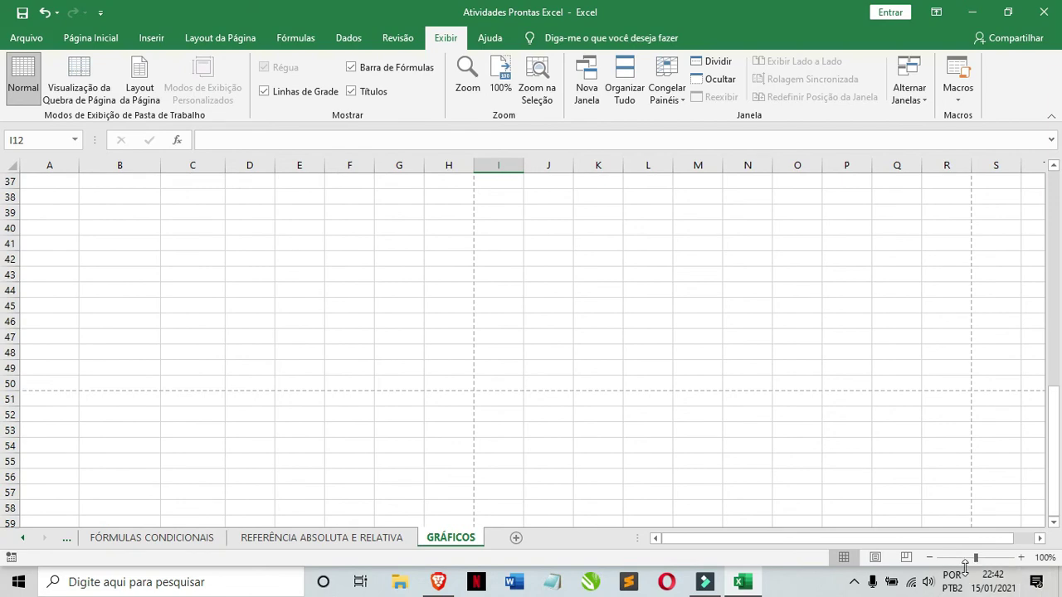
left_click(930, 557)
left_click(929, 558)
left_click(930, 558)
left_click(930, 558)
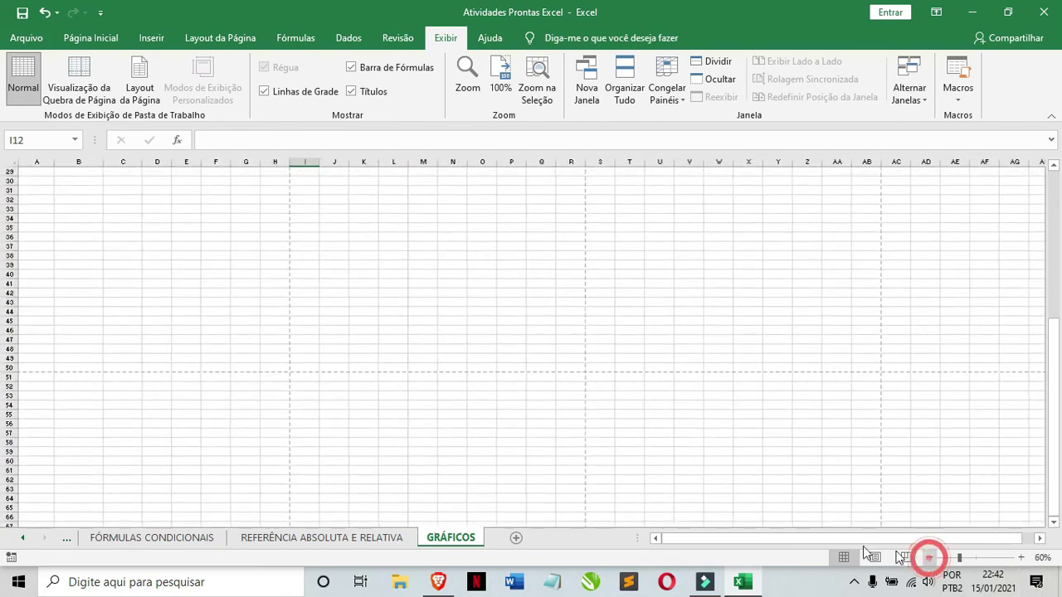
left_click_drag(274, 370, 257, 369)
left_click_drag(186, 343, 107, 280)
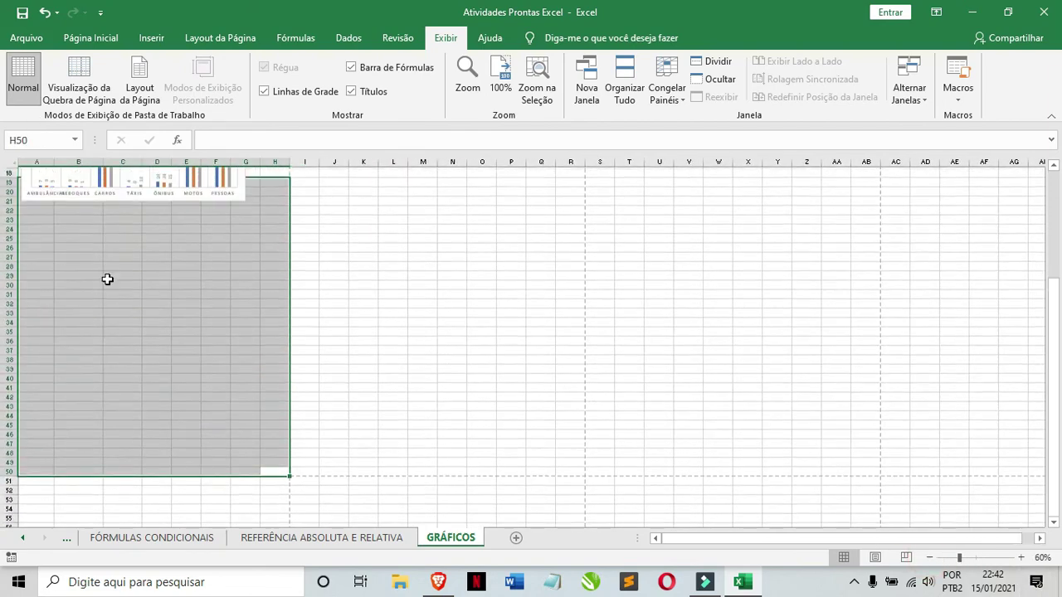
left_click(263, 220)
scroll(266, 287, "up", 2)
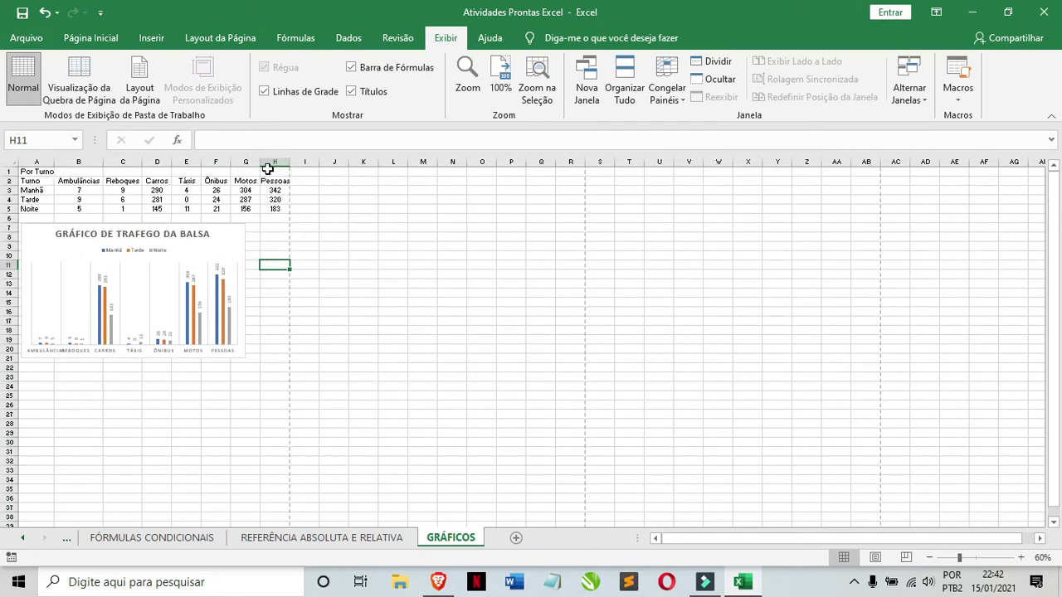
Widen the Motos and Táxis columns so the table and chart extend past the first page break.
left_click_drag(263, 163, 291, 163)
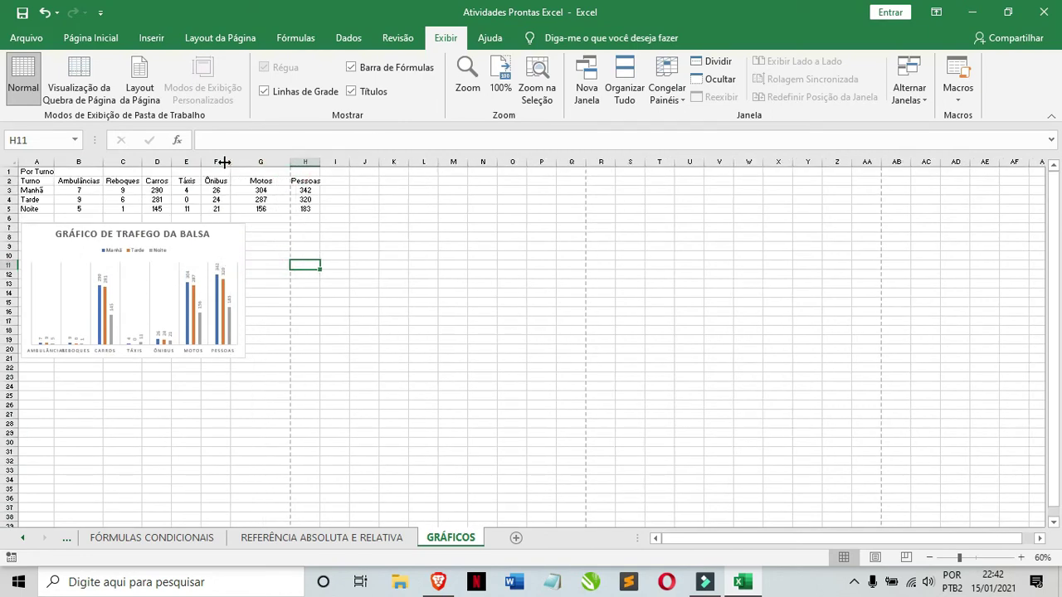
left_click_drag(203, 160, 240, 161)
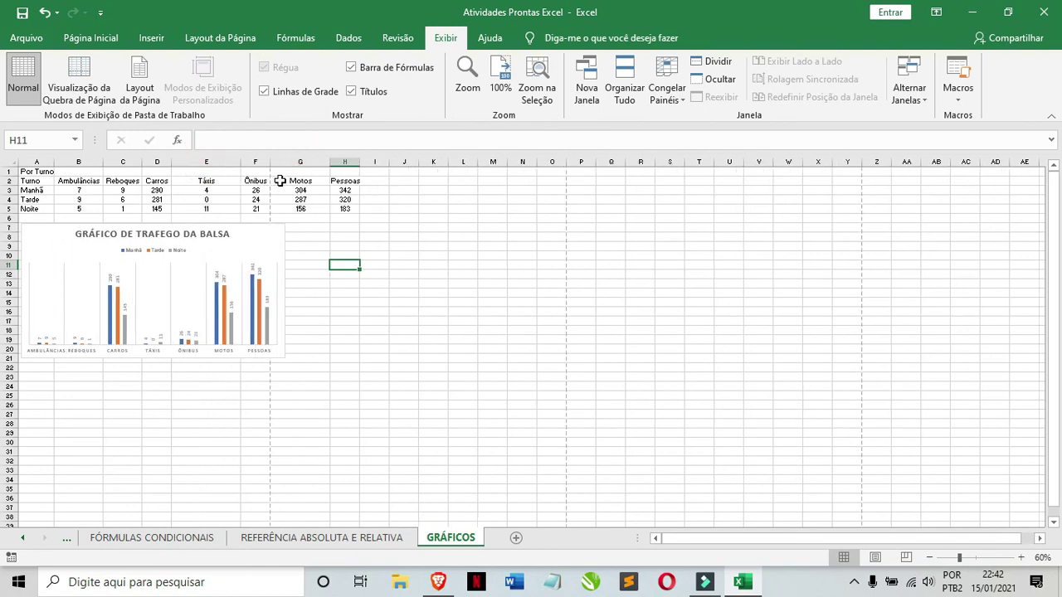
scroll(291, 353, "down", 2)
scroll(291, 352, "up", 2)
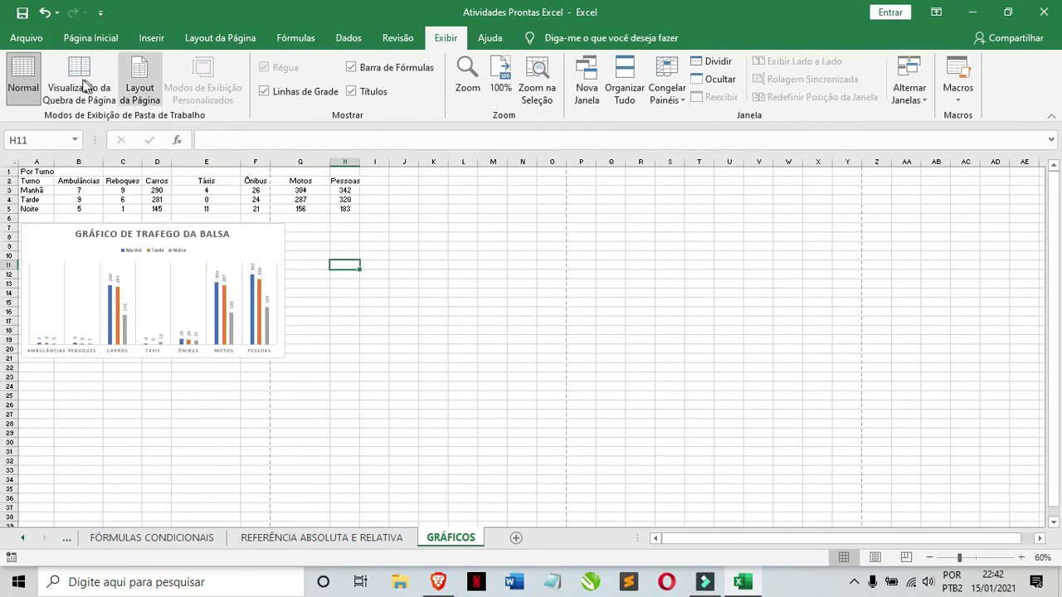
Check both pages of the GRÁFICOS sheet in the print preview and return to the worksheet.
left_click(26, 37)
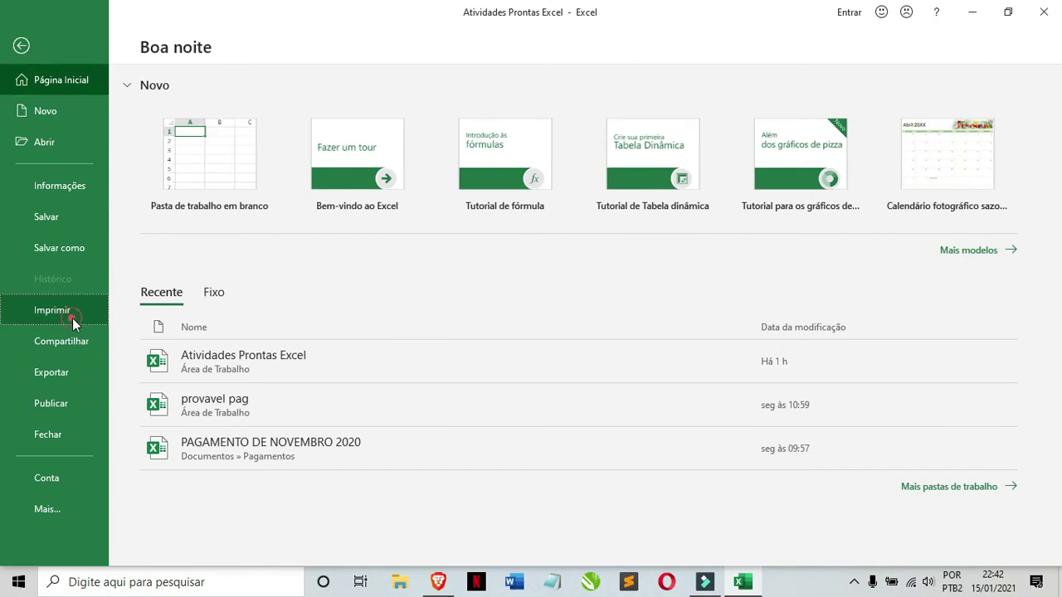
left_click(72, 316)
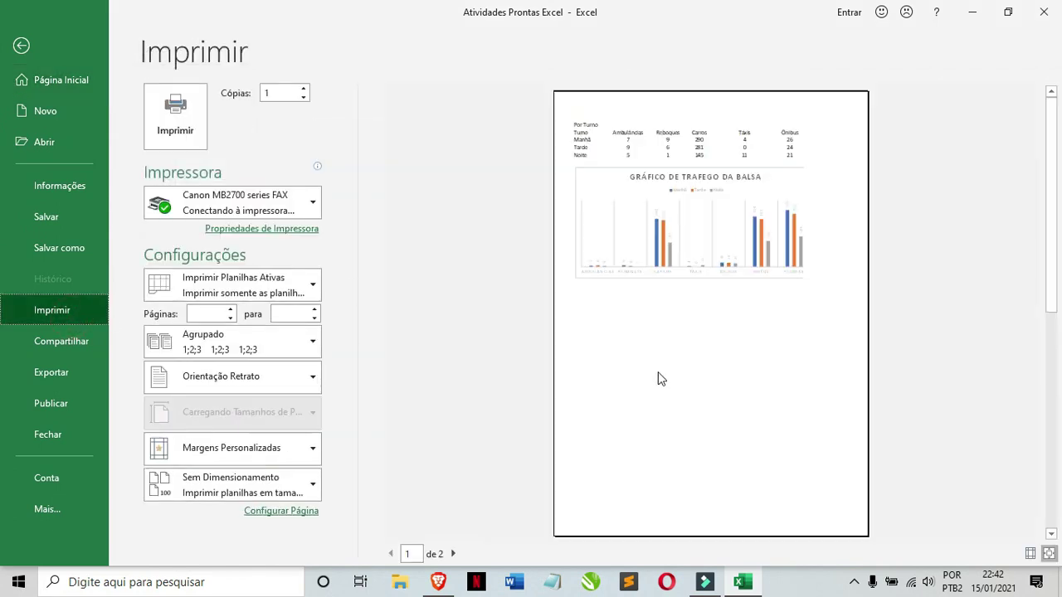
left_click(453, 554)
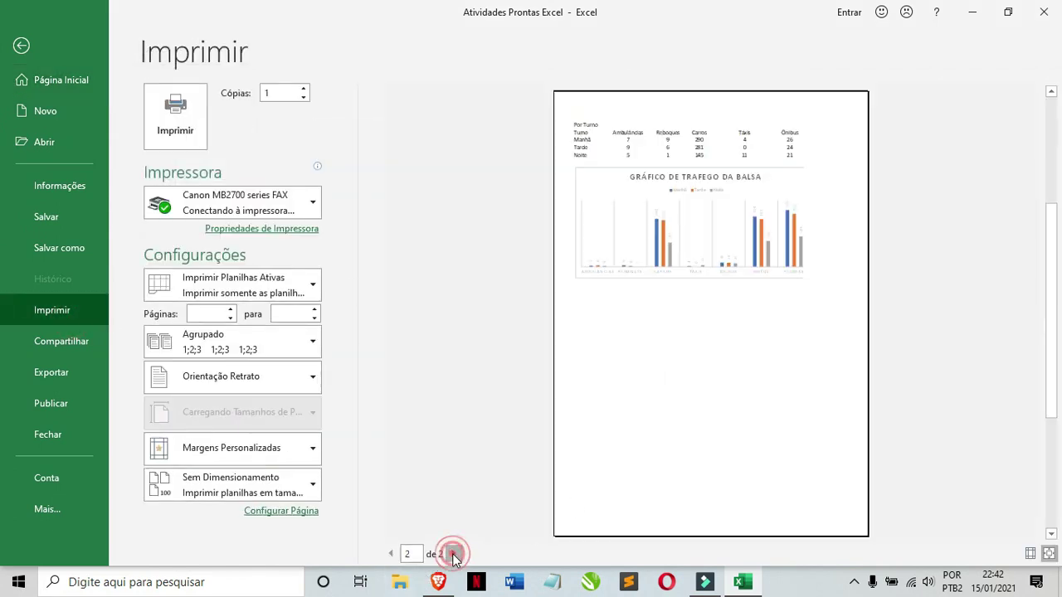
left_click(391, 554)
left_click(51, 80)
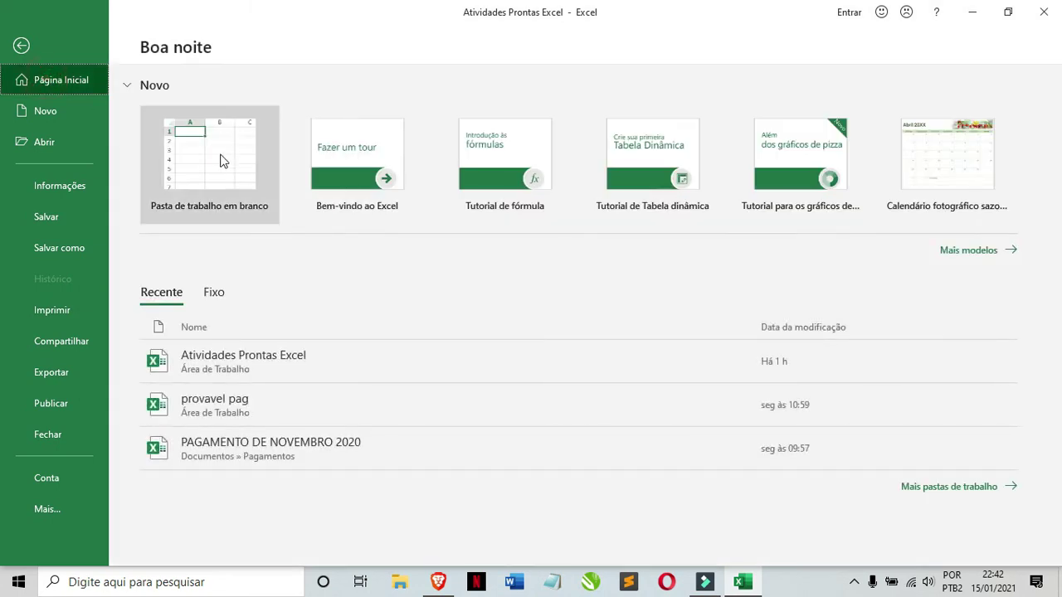
left_click(22, 46)
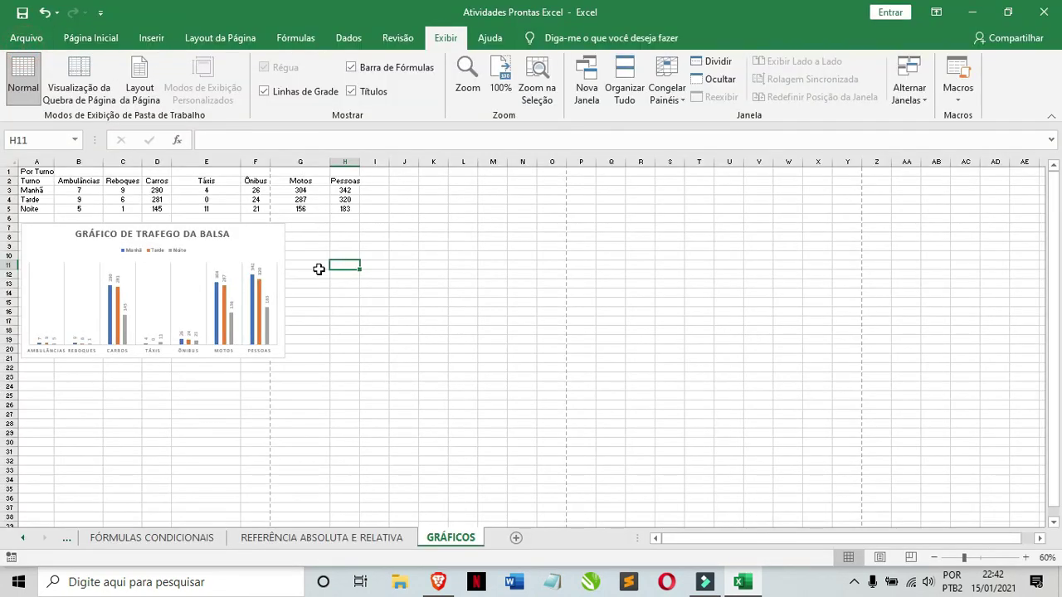
Narrow the Ambulâncias column slightly and enlarge the chart to span nearly the table's full width, down to row 23.
left_click(1025, 558)
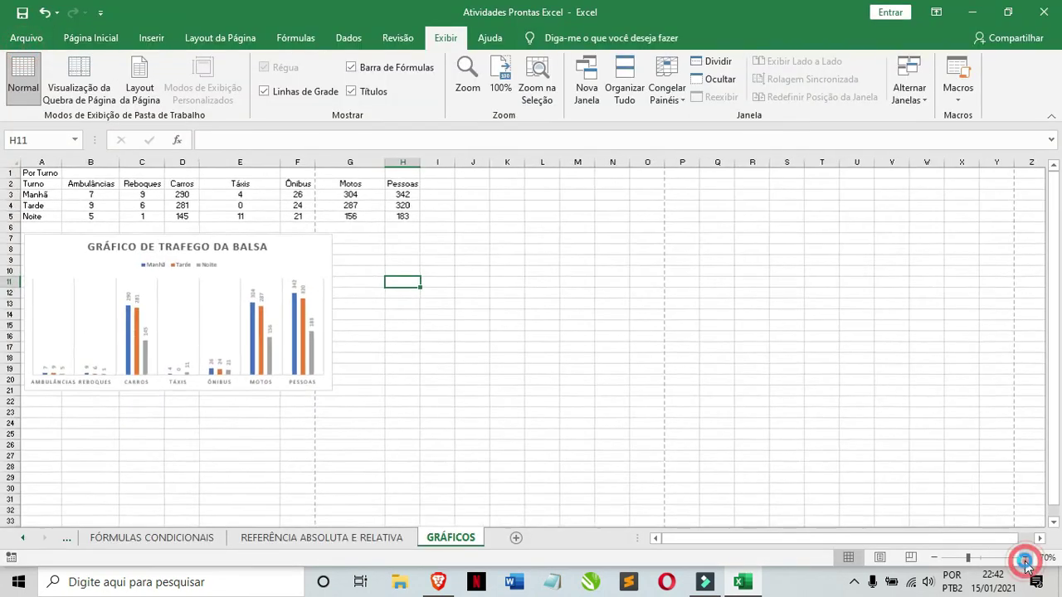
left_click(1025, 557)
left_click_drag(128, 167, 122, 167)
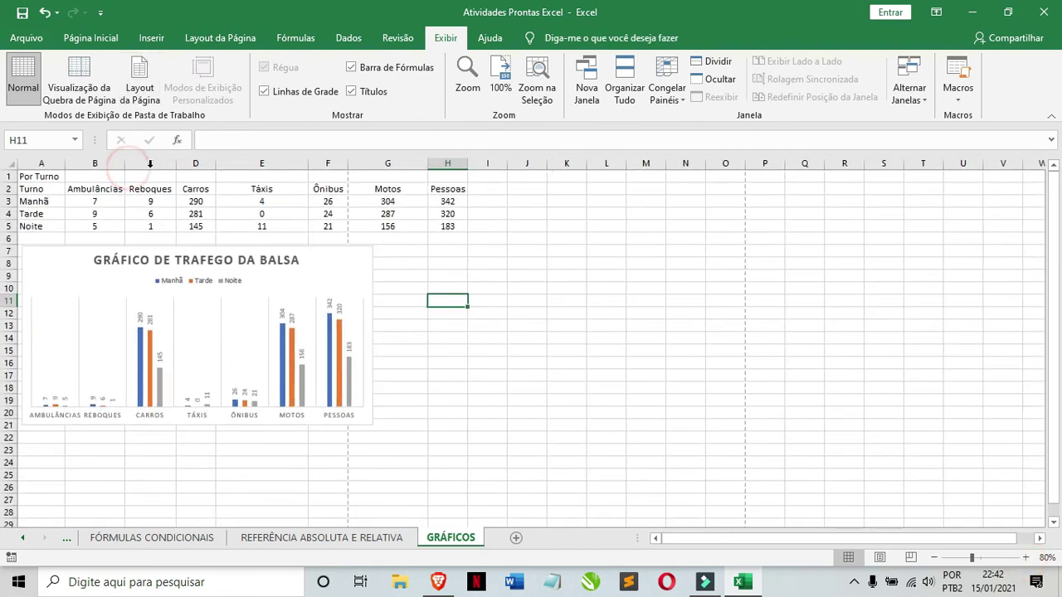
left_click(483, 288)
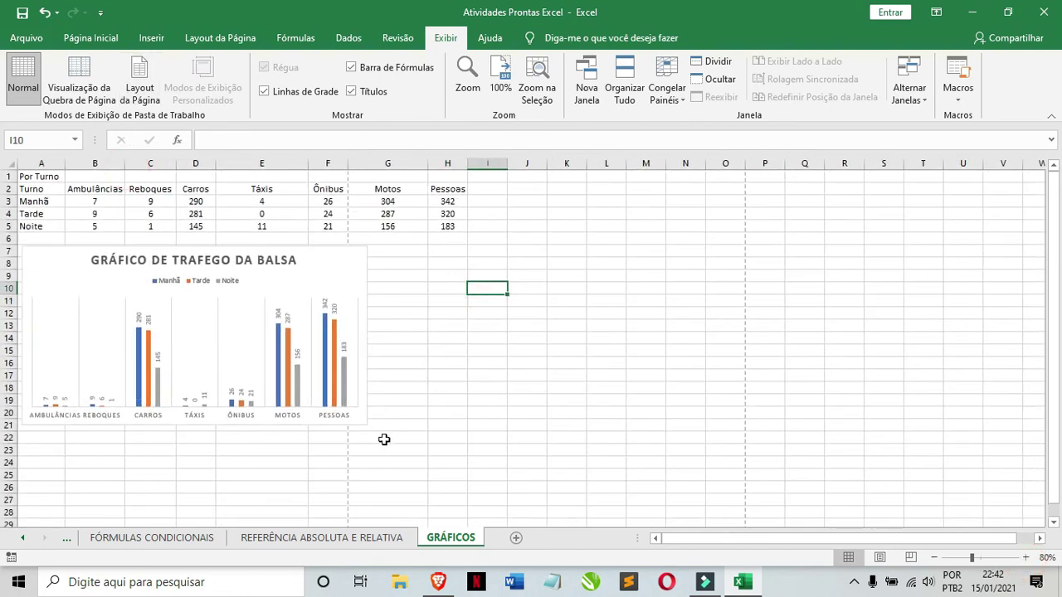
left_click(363, 423)
left_click_drag(362, 423, 455, 459)
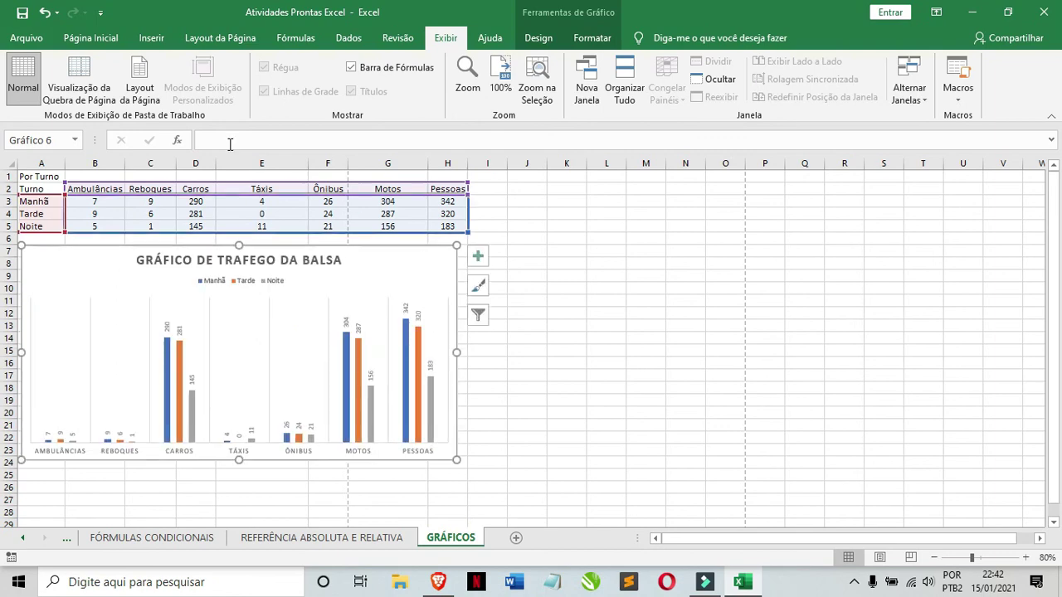
Set the page orientation of the GRÁFICOS sheet to Retrato and look over the page breaks.
left_click(200, 40)
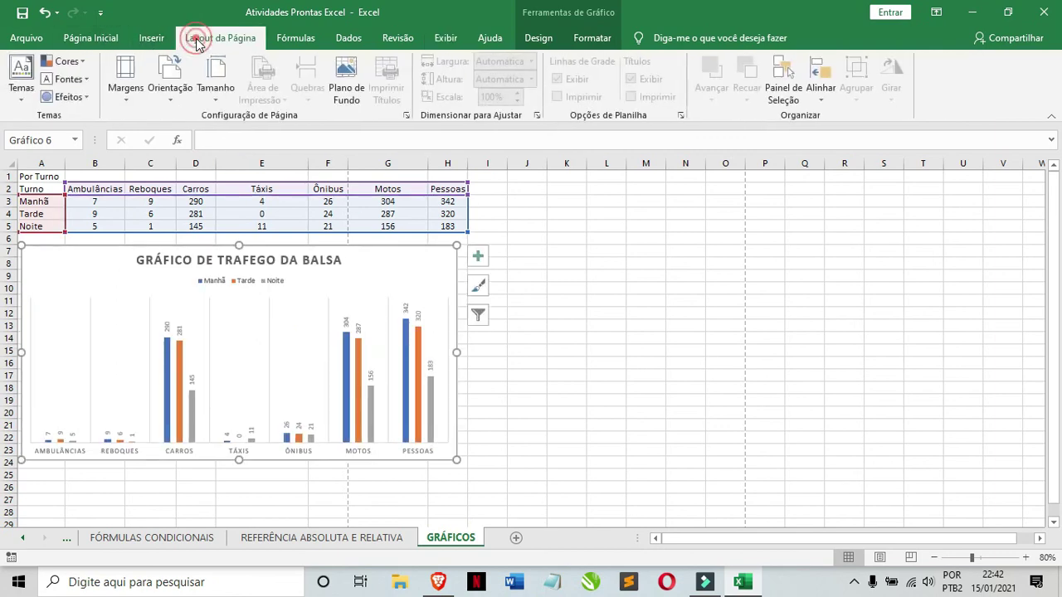
left_click(170, 100)
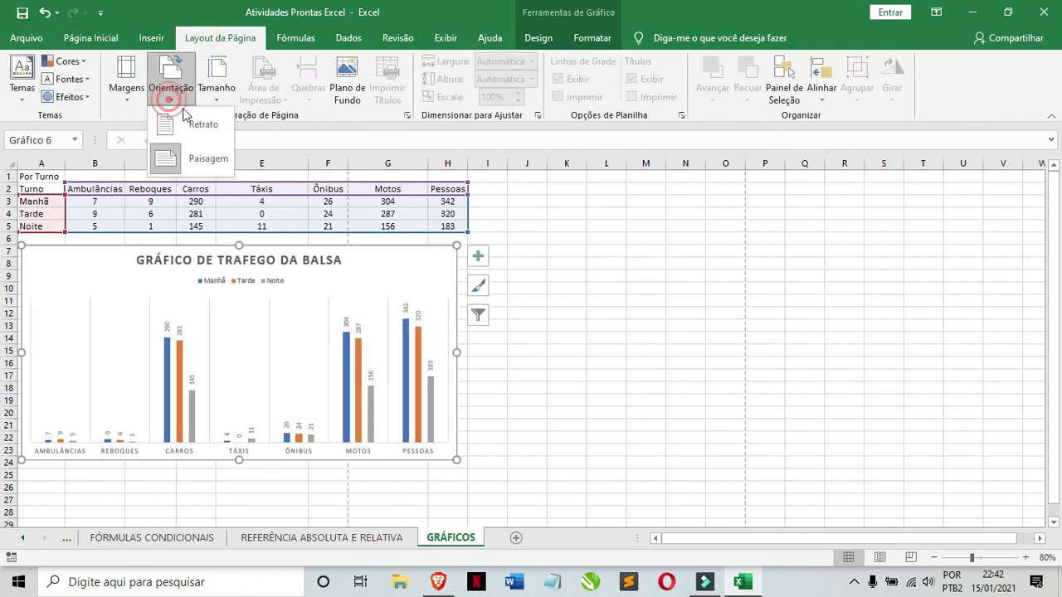
left_click(223, 129)
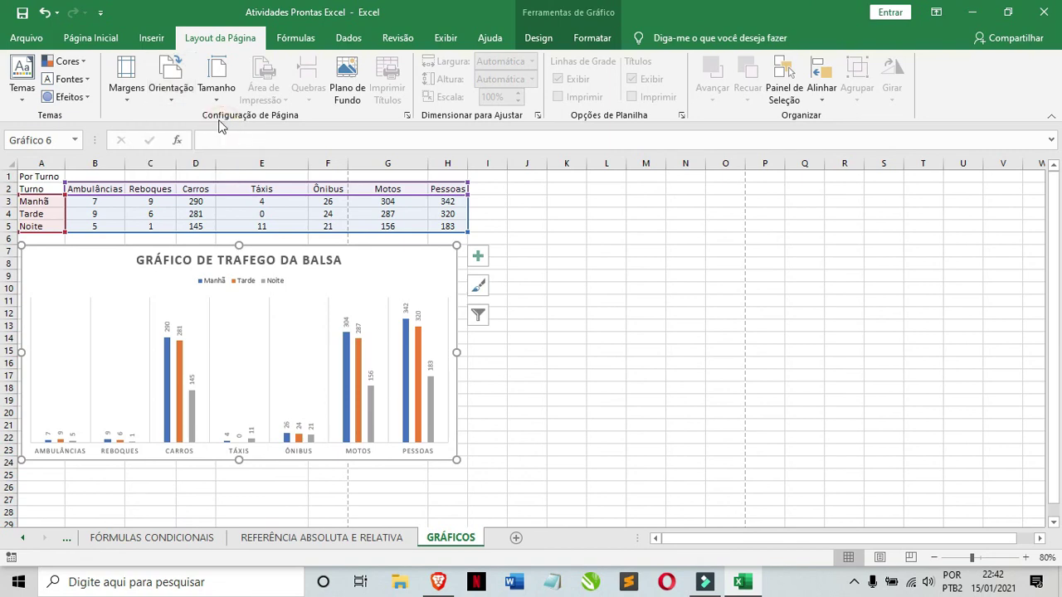
left_click(170, 89)
left_click(570, 307)
scroll(573, 299, "down", 11)
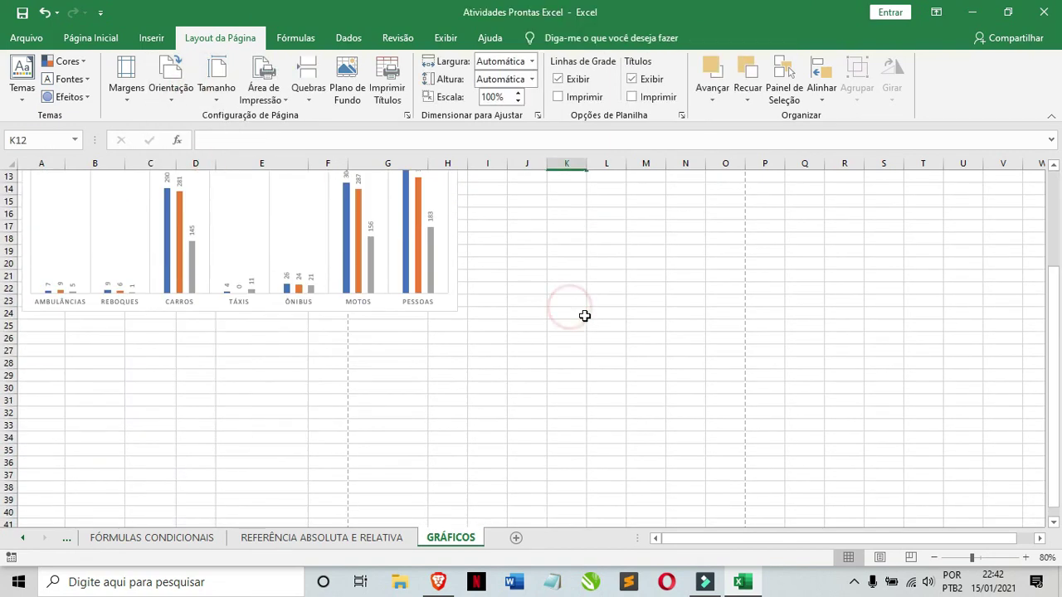
scroll(209, 214, "up", 9)
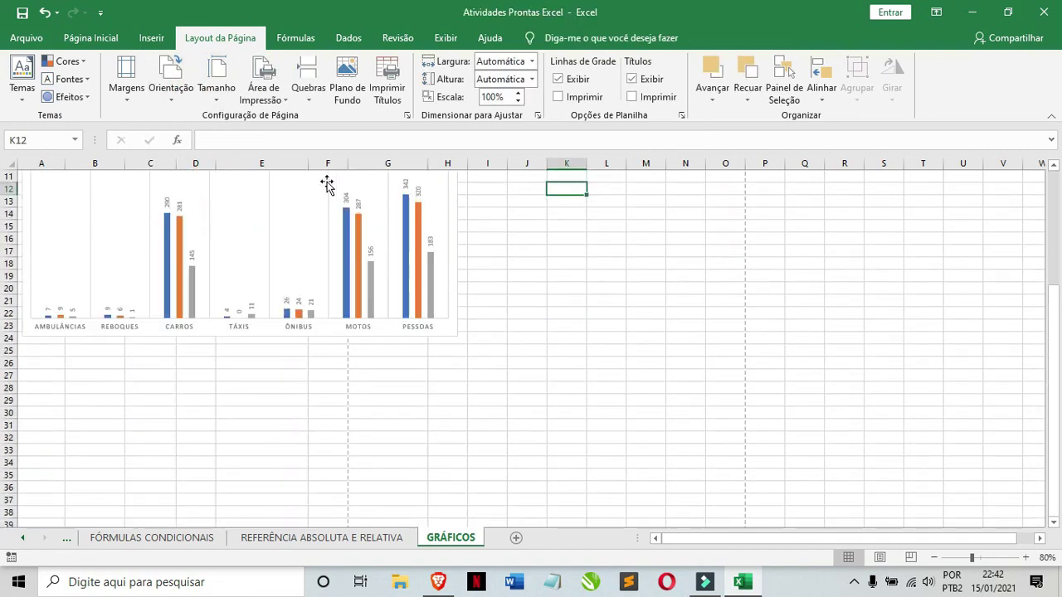
Apply the Estreita margins and narrow the Motos column so the table and chart fit within the first page.
left_click(117, 80)
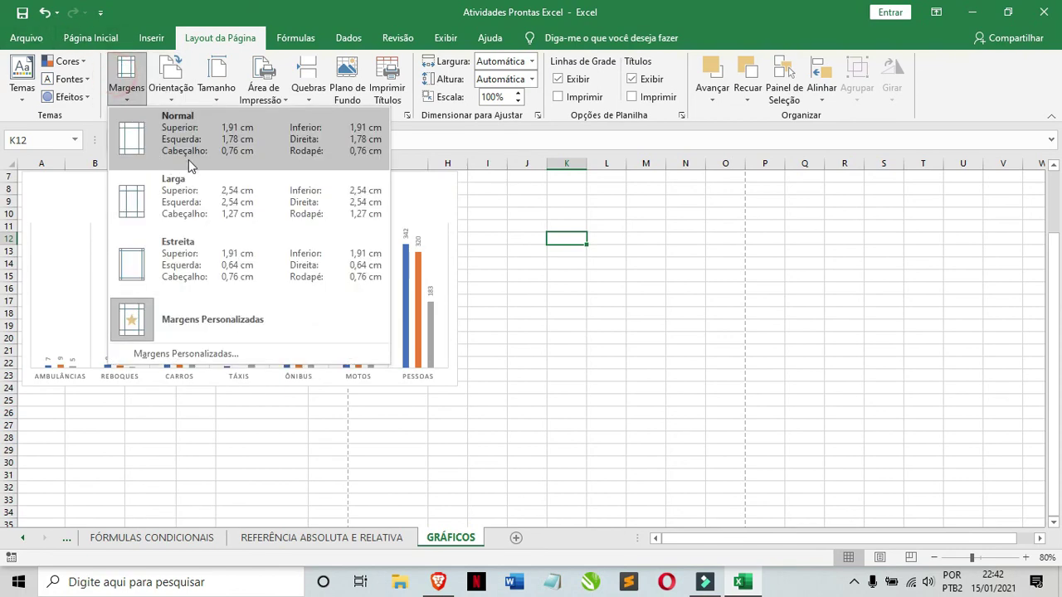
left_click(173, 260)
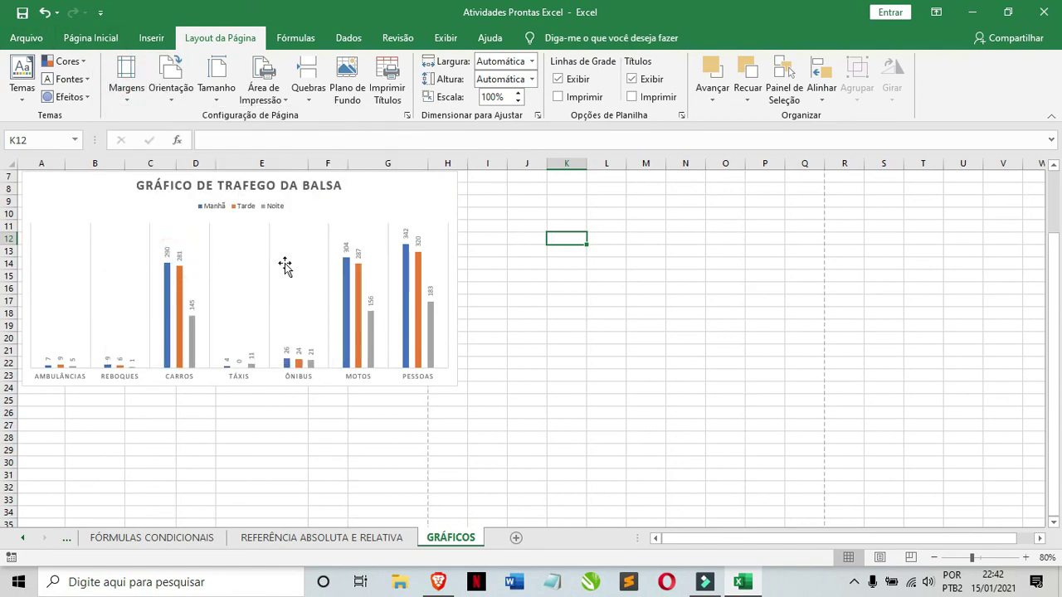
scroll(348, 299, "up", 2)
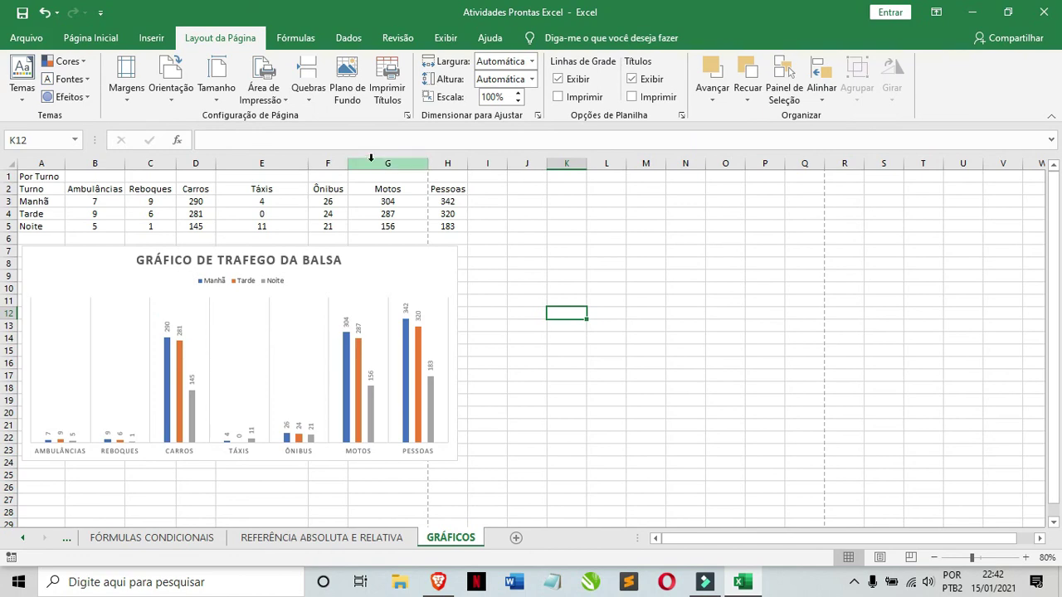
left_click_drag(428, 163, 396, 162)
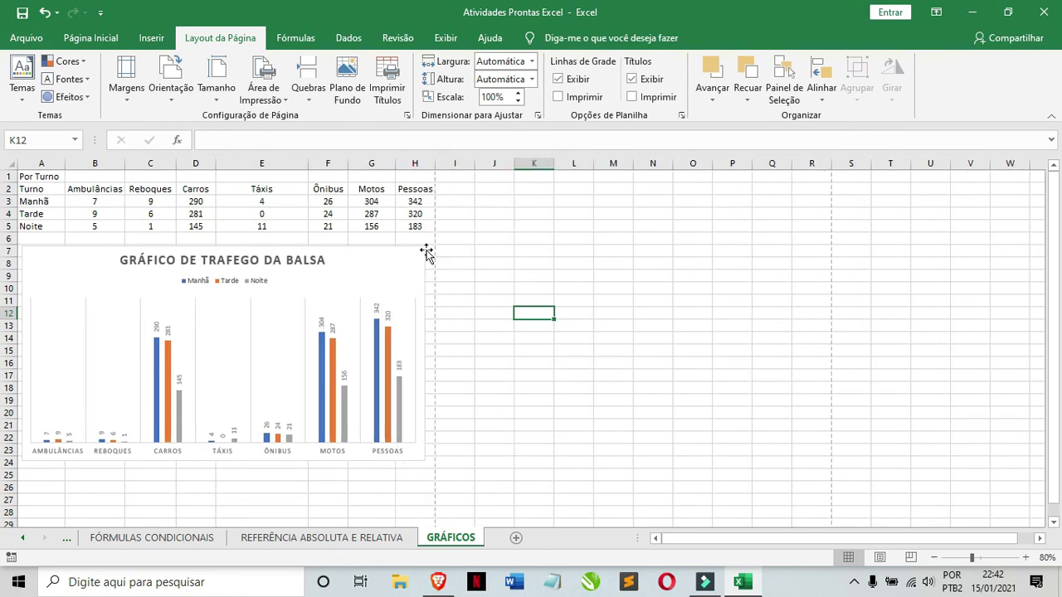
Check the first page's lower limit and the sheet's print preview, and return to the worksheet.
scroll(388, 388, "down", 7)
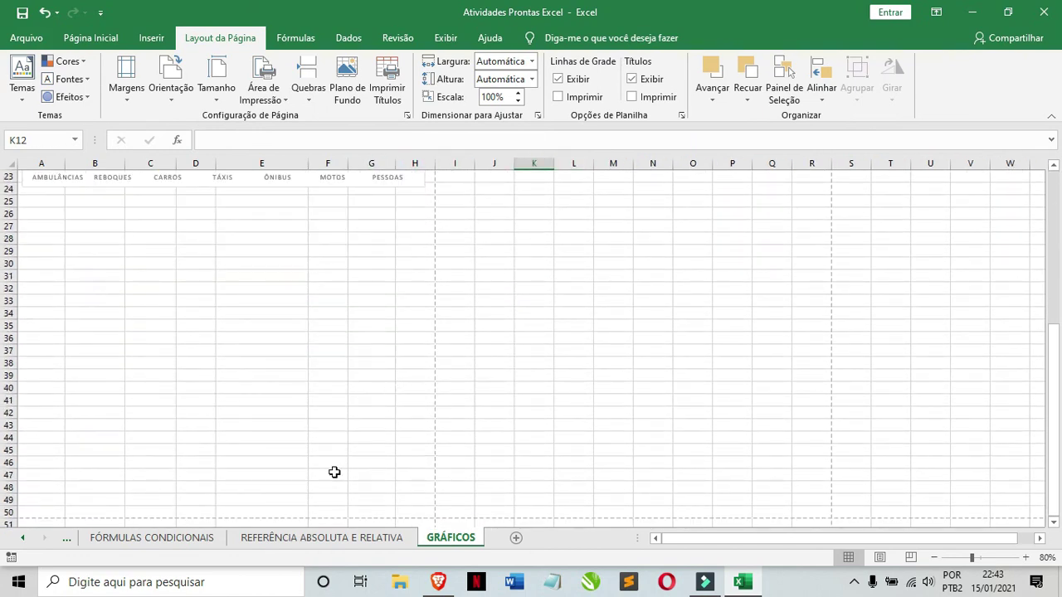
left_click(26, 38)
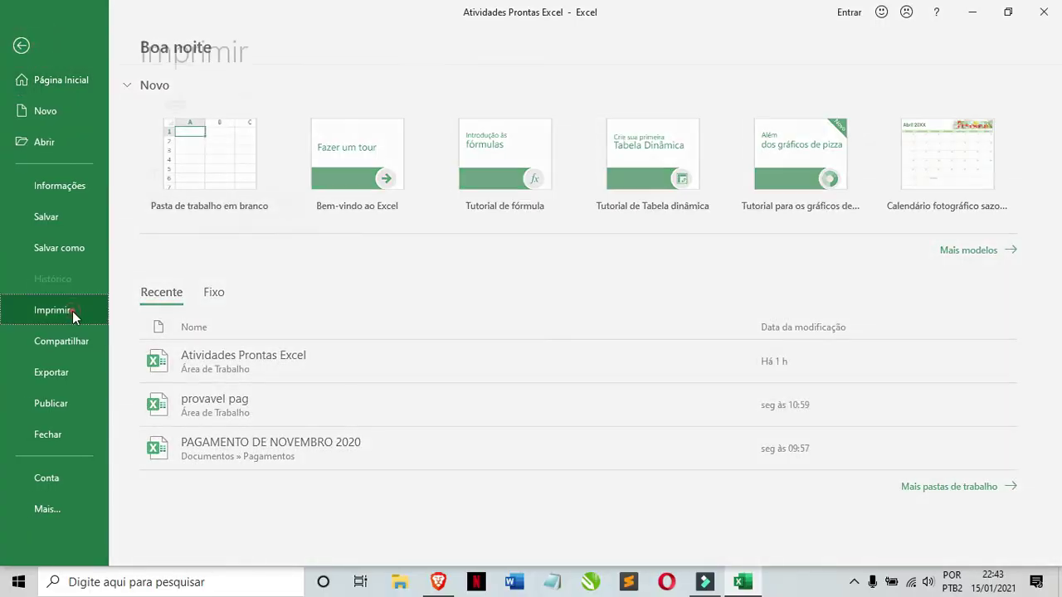
left_click(72, 311)
left_click(22, 47)
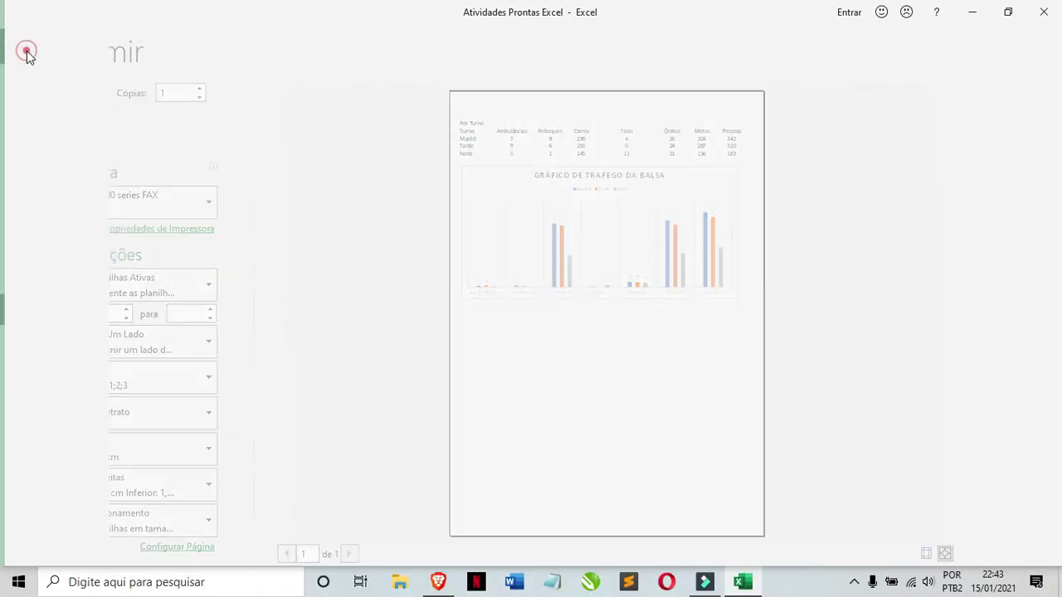
left_click(150, 41)
left_click(93, 42)
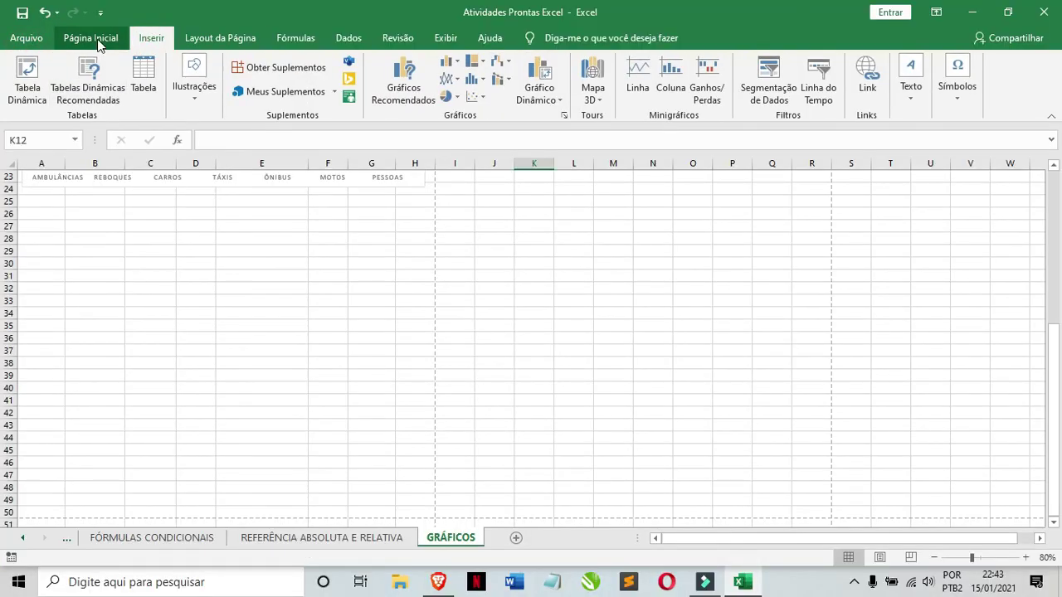
left_click(146, 39)
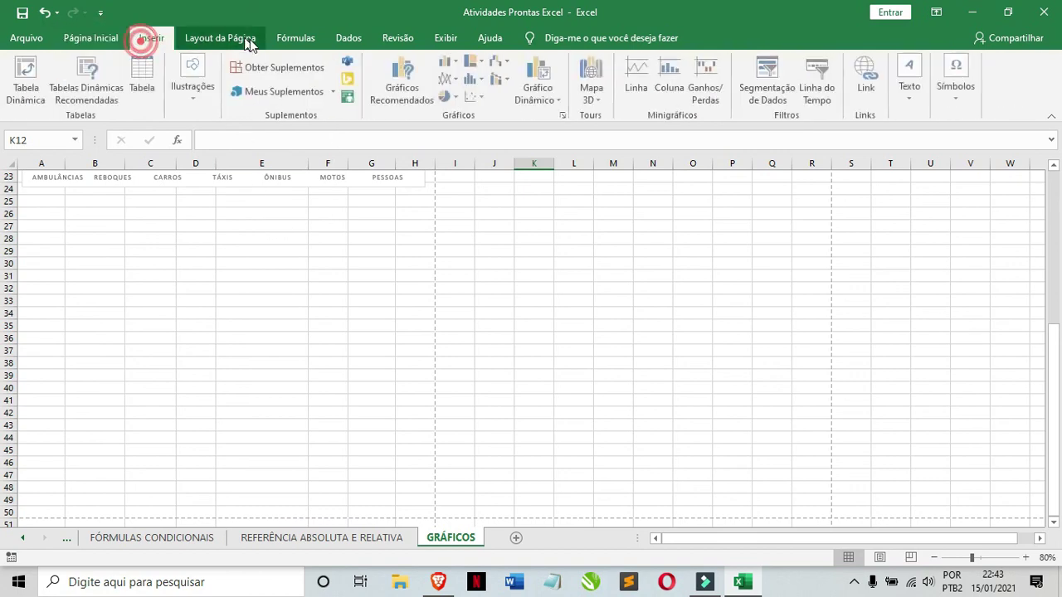
left_click(206, 38)
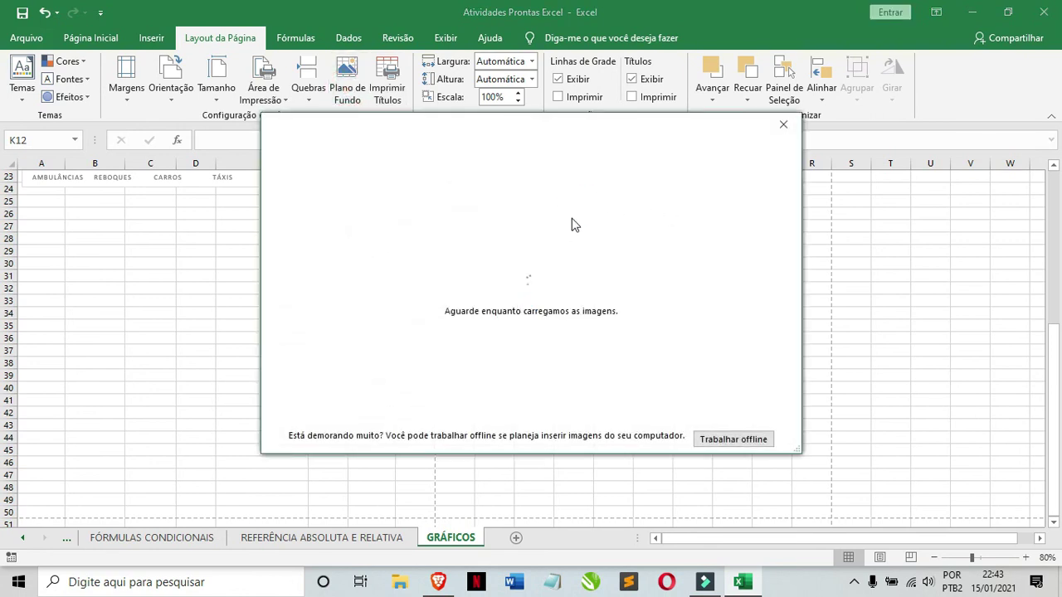
left_click(784, 124)
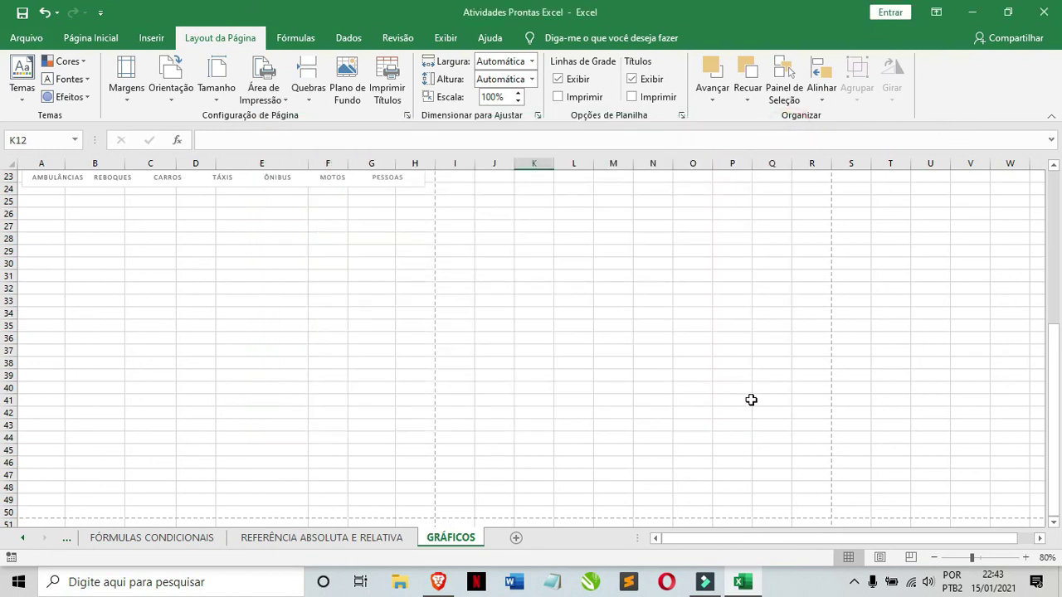